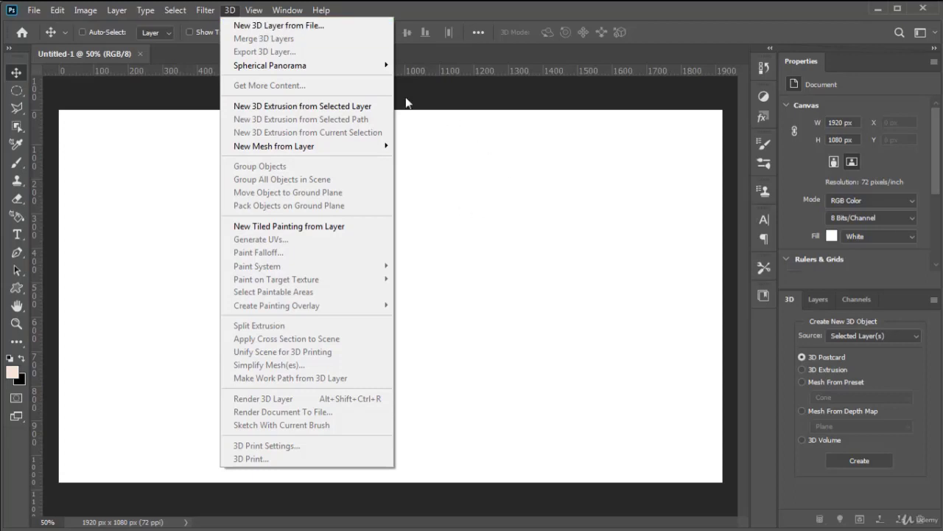
click(309, 28)
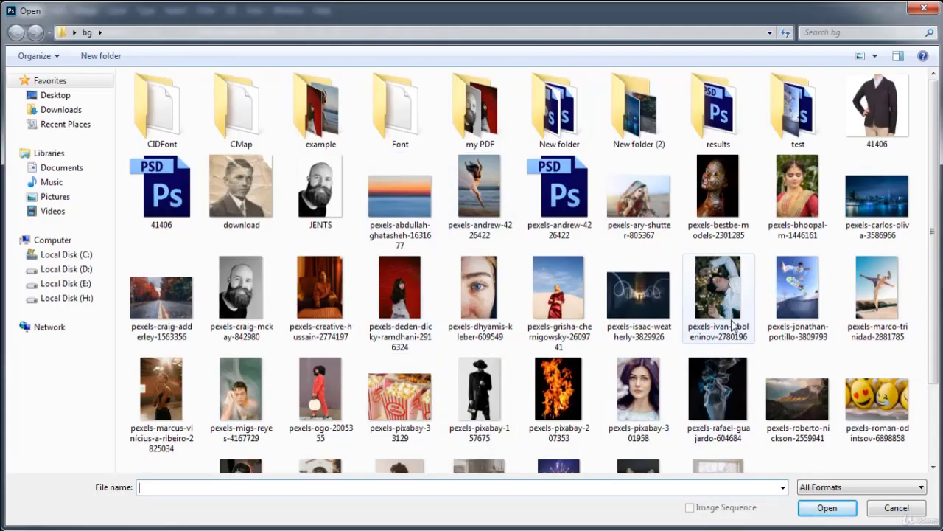
scroll(935, 243, down, 2)
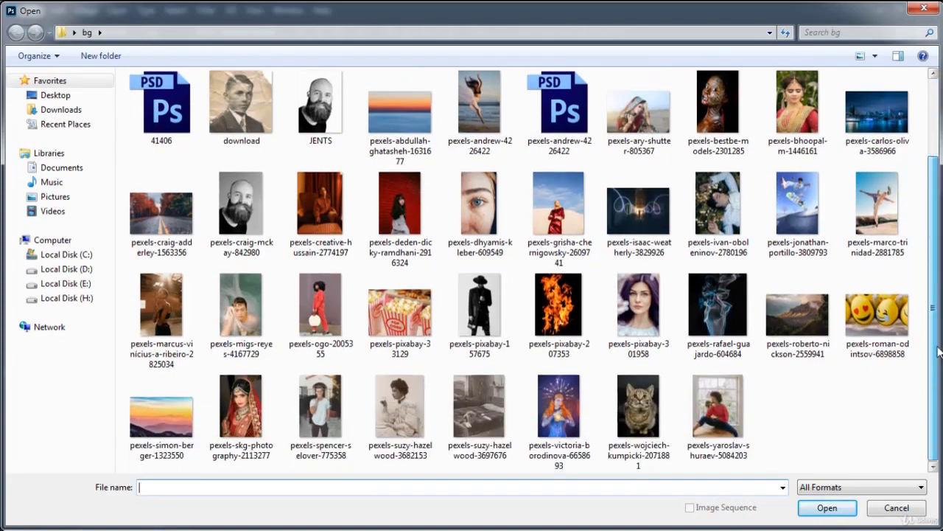
click(894, 507)
click(230, 11)
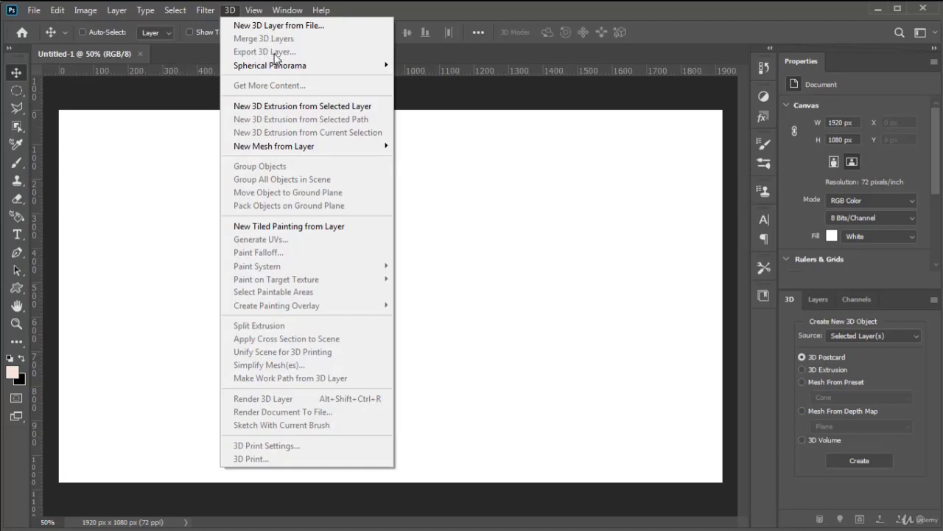
click(489, 138)
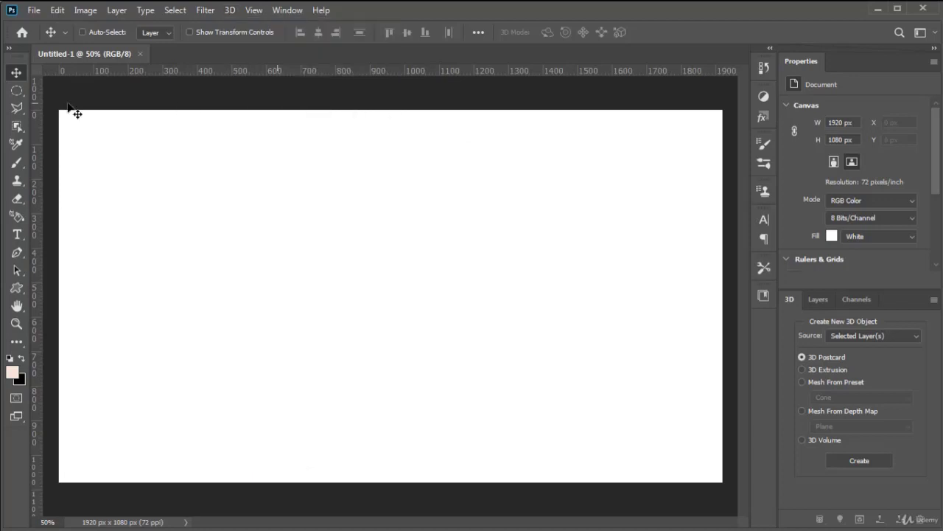
Step: Draw an elliptical selection about 445 by 425 px in the canvas's upper middle and fill it with the foreground color on a new layer
click(13, 92)
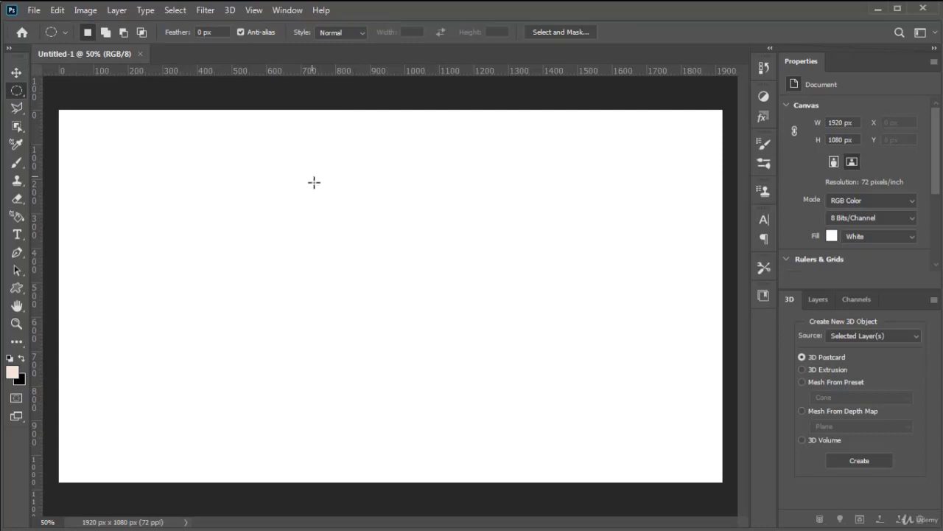
drag(312, 176, 466, 323)
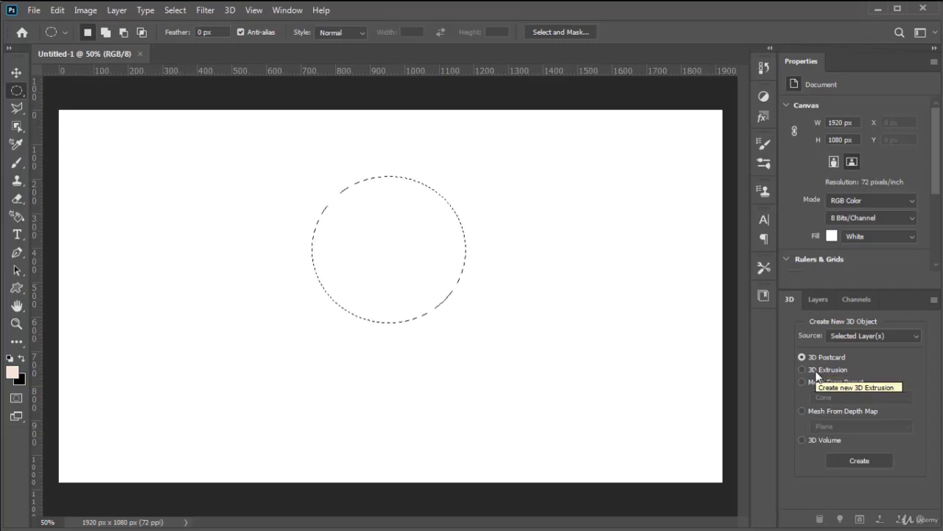
click(829, 301)
click(901, 519)
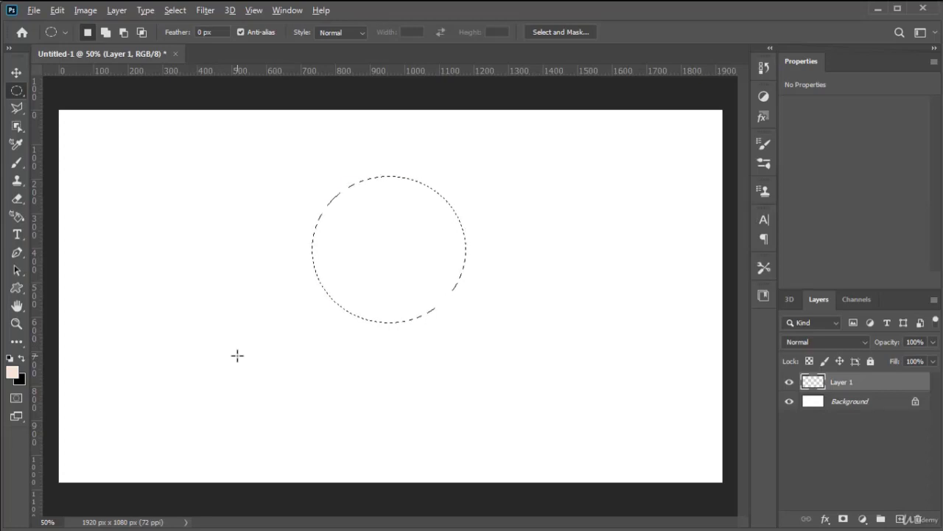
key(alt+BackSpace)
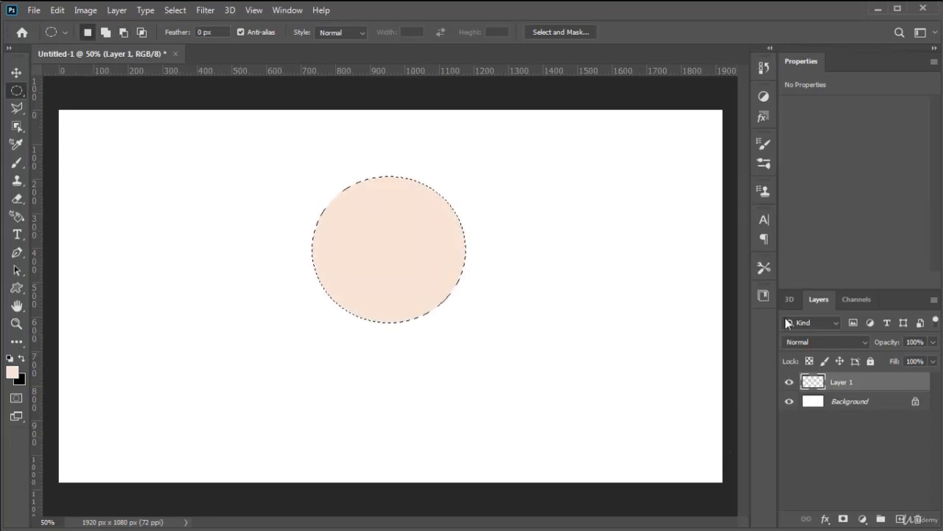
Step: Create a 3D extrusion from the layer with the filled circle
click(786, 300)
click(823, 371)
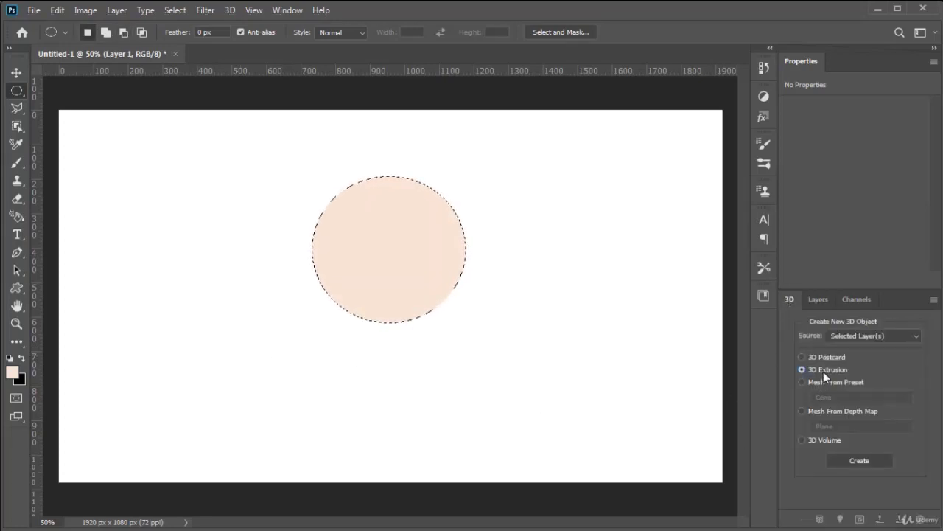
click(859, 461)
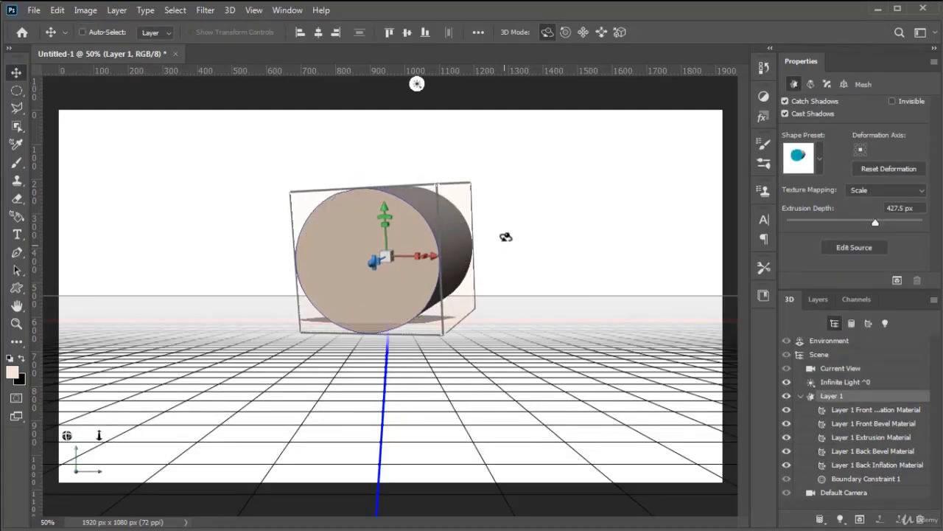
Step: Try to export the extruded 3D layer in Wavefront|OBJ format, keeping the textures in their original formats
click(230, 10)
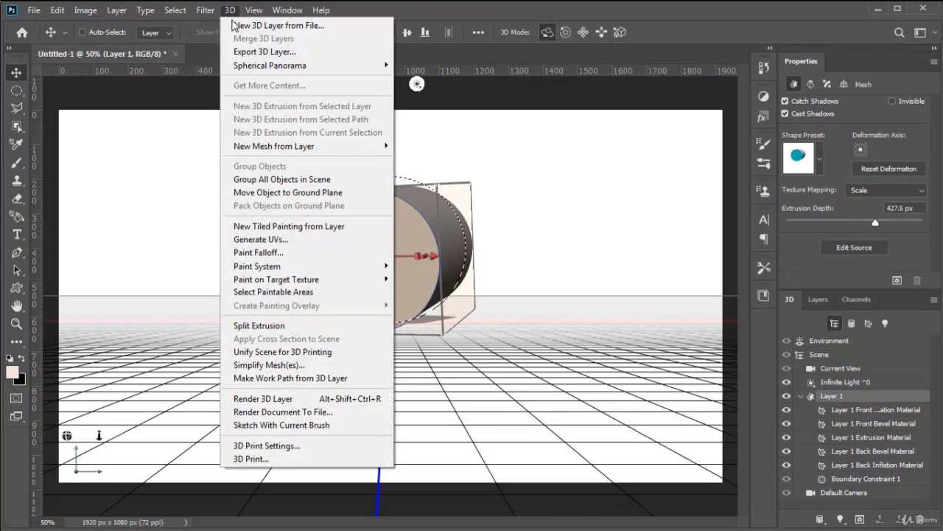
click(250, 51)
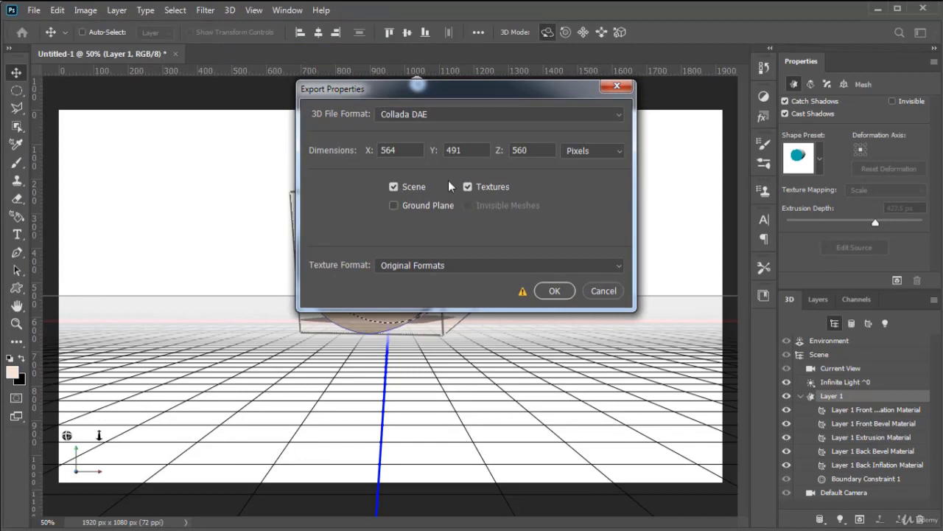
click(440, 119)
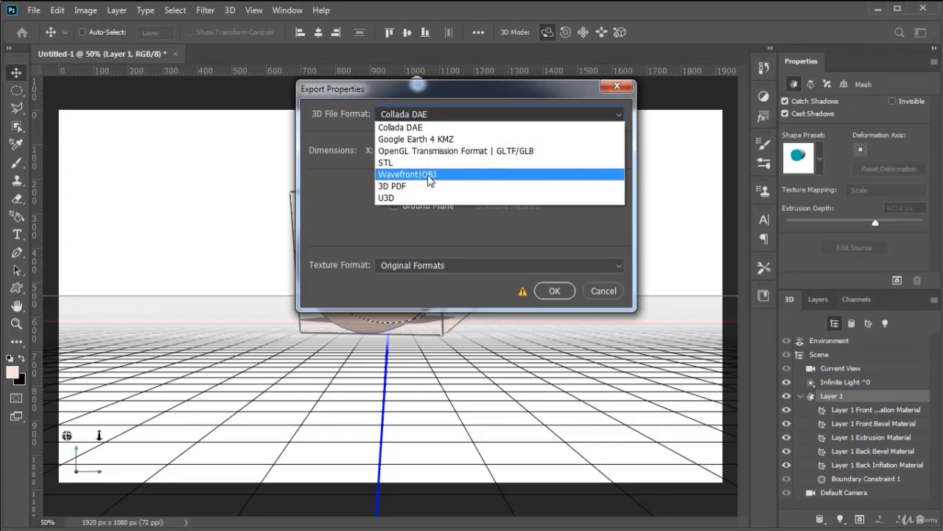
click(429, 176)
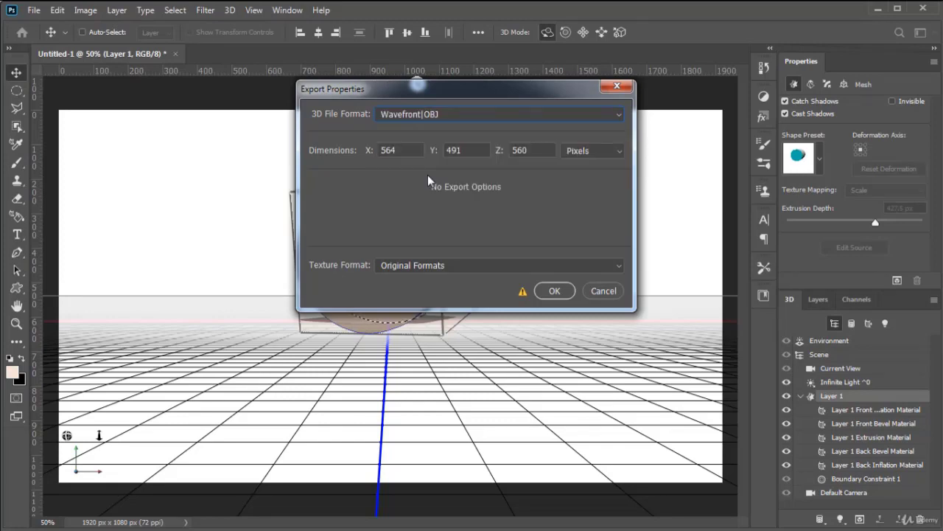
click(466, 266)
click(467, 268)
click(563, 295)
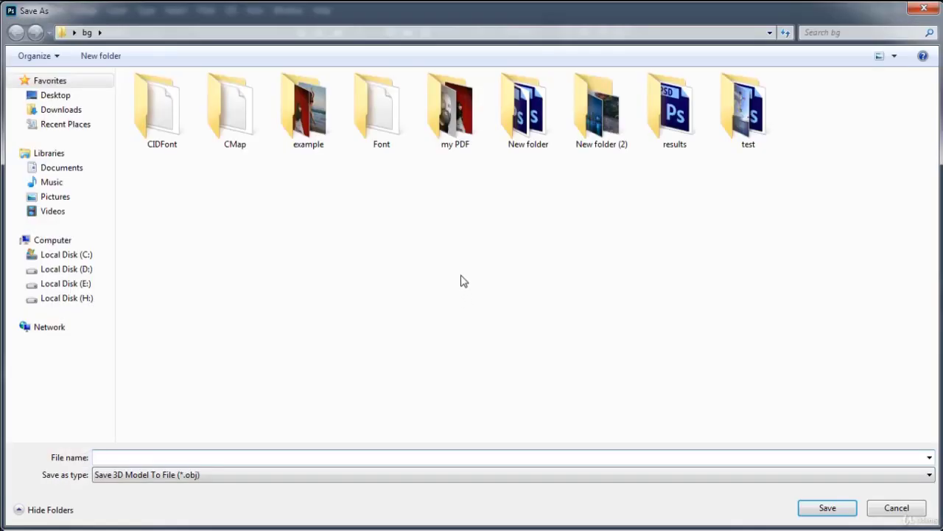
click(177, 475)
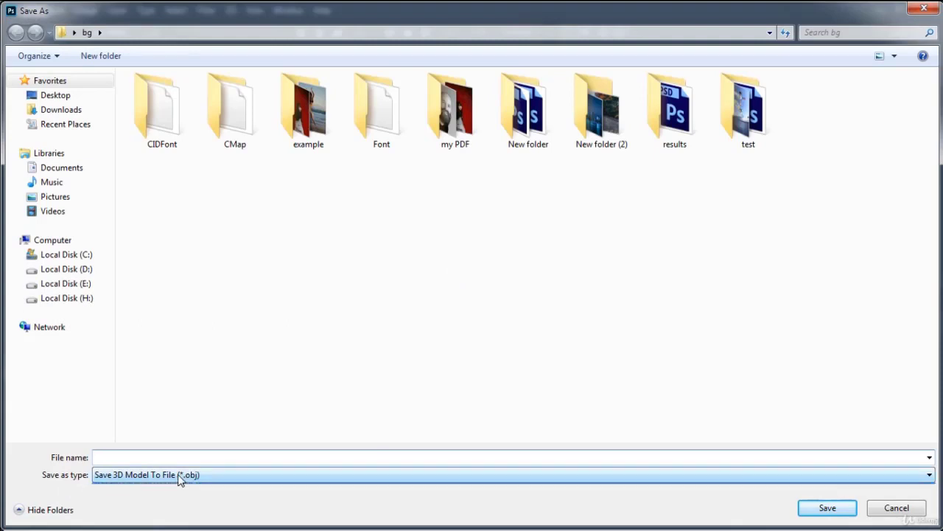
click(177, 474)
click(180, 458)
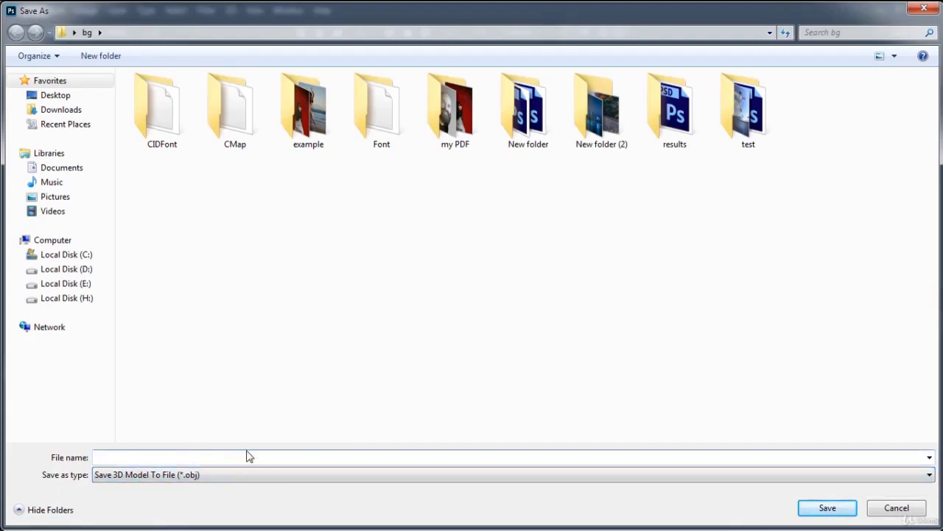
click(906, 509)
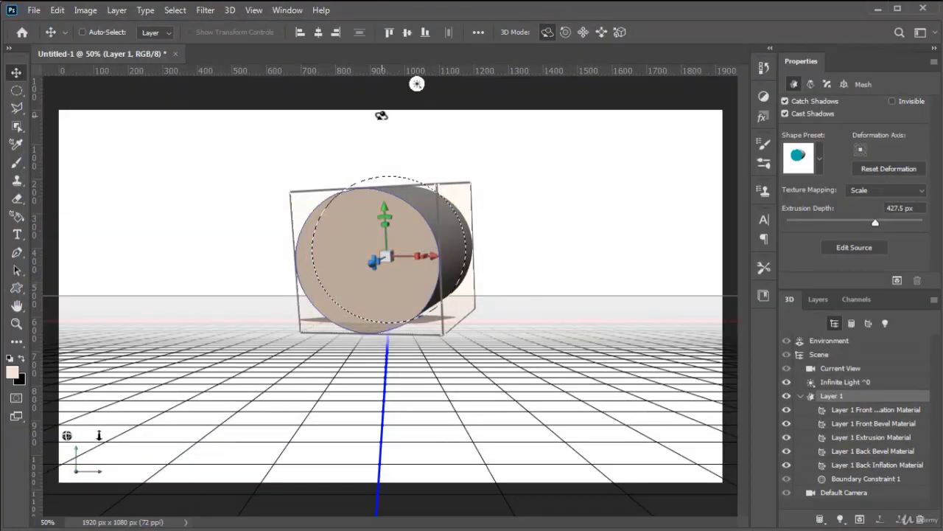
Step: Open the photo of the yellow emoji eggs from the bg folder
click(230, 11)
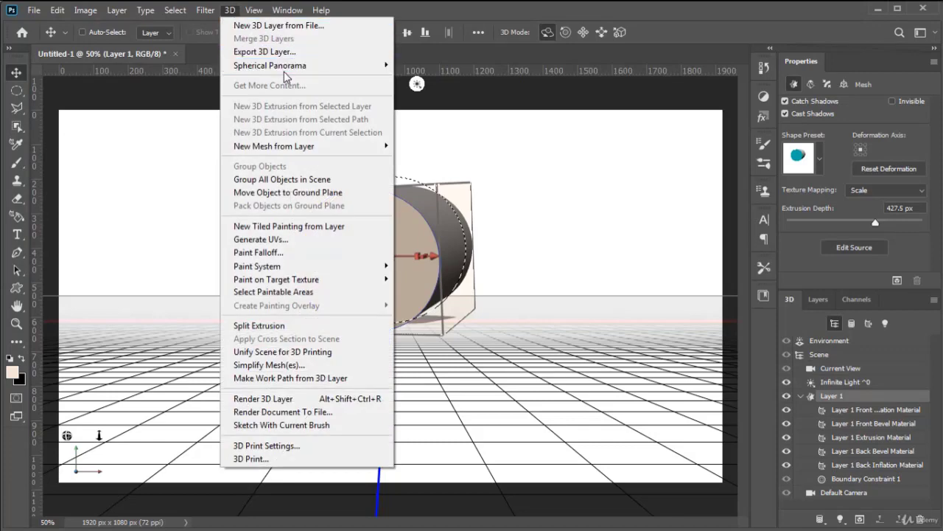
click(385, 5)
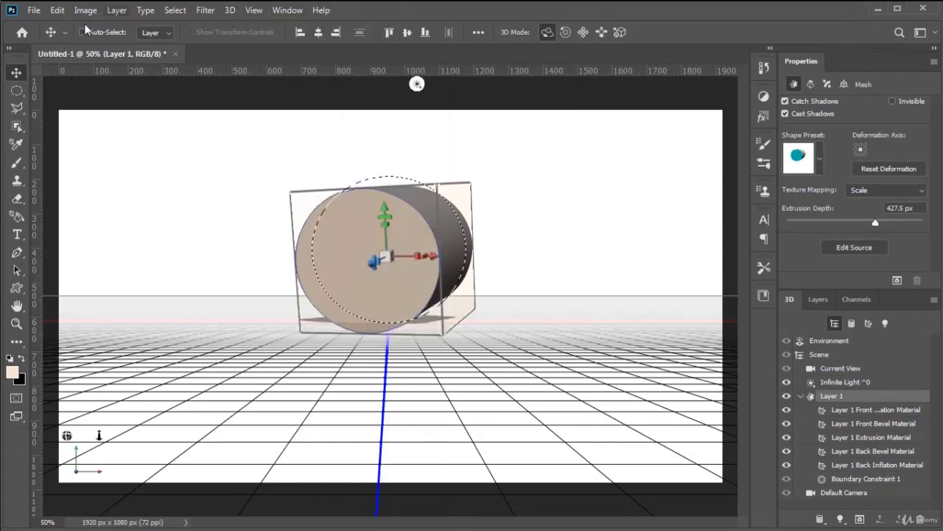
click(34, 9)
click(319, 171)
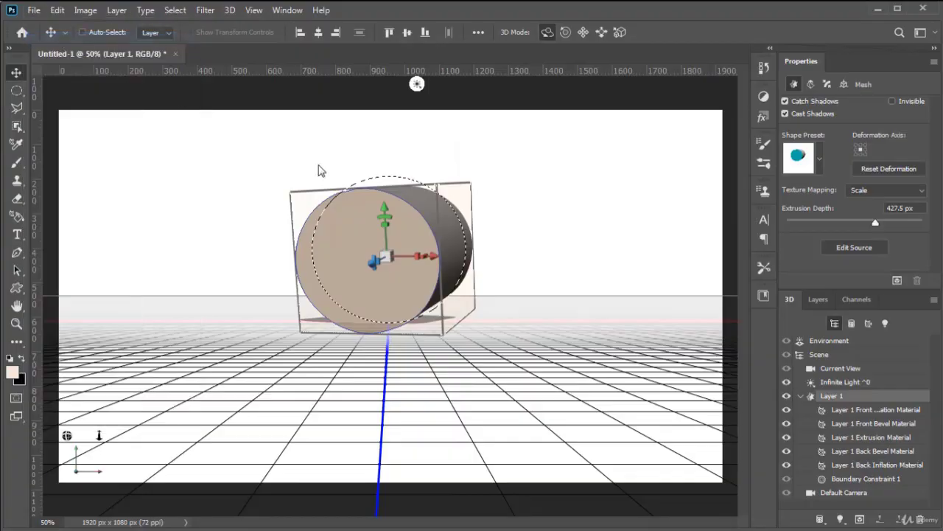
click(898, 404)
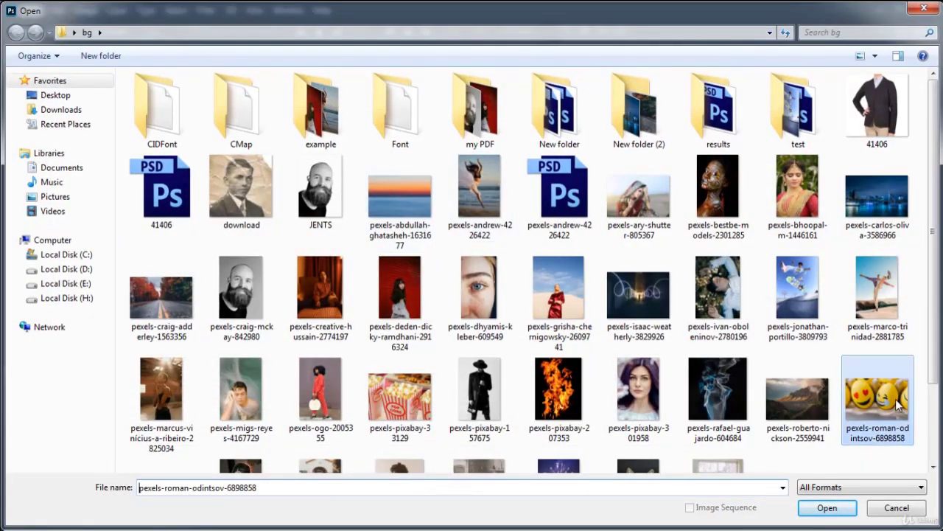
double_click(897, 404)
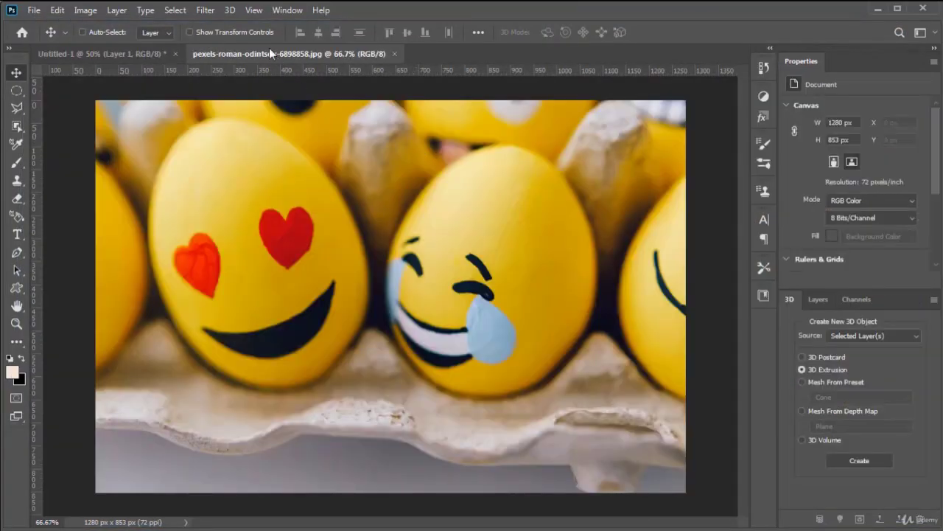
Step: Create a new spherical panorama layer from the selected layer of the egg photo
click(230, 10)
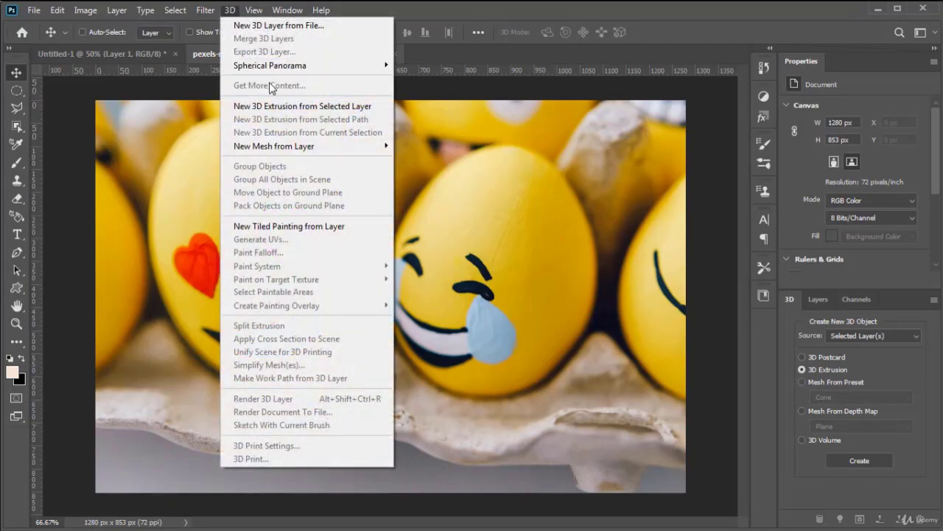
mouse_move(281, 72)
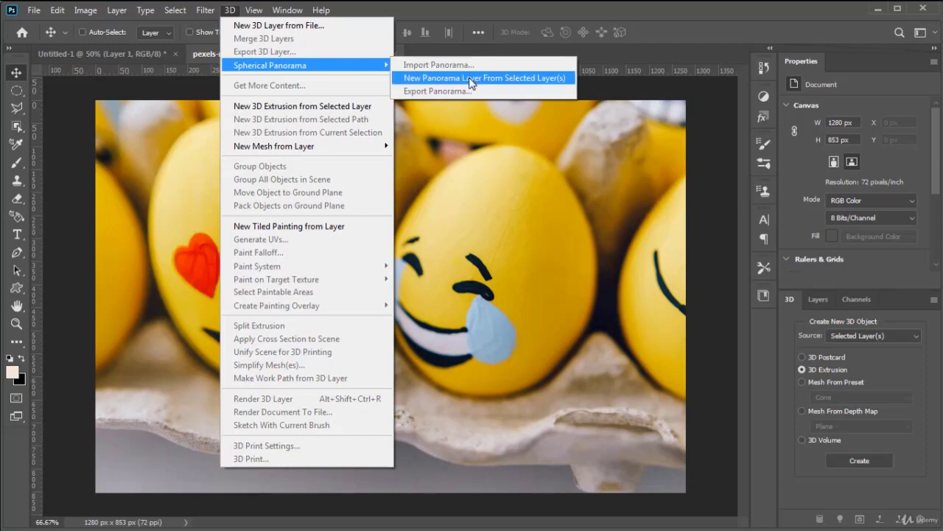
click(520, 79)
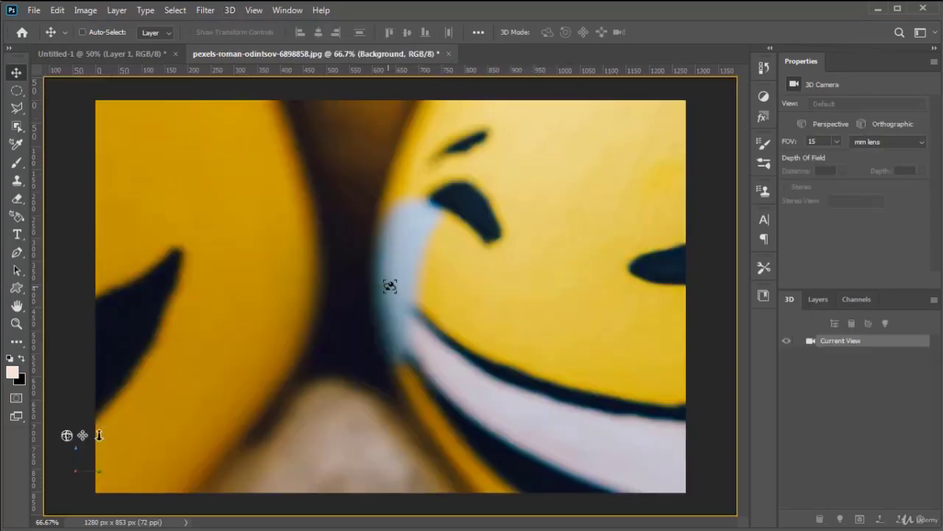
Step: Look around the spherical panorama in several directions and close the egg photo without saving
drag(339, 270, 609, 268)
drag(480, 269, 135, 321)
drag(227, 317, 175, 319)
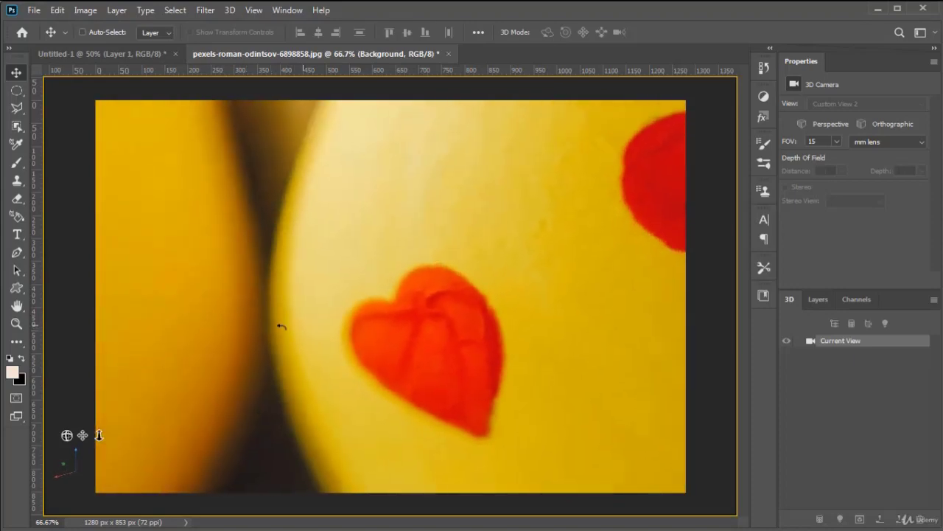
drag(281, 325, 323, 267)
drag(390, 291, 433, 371)
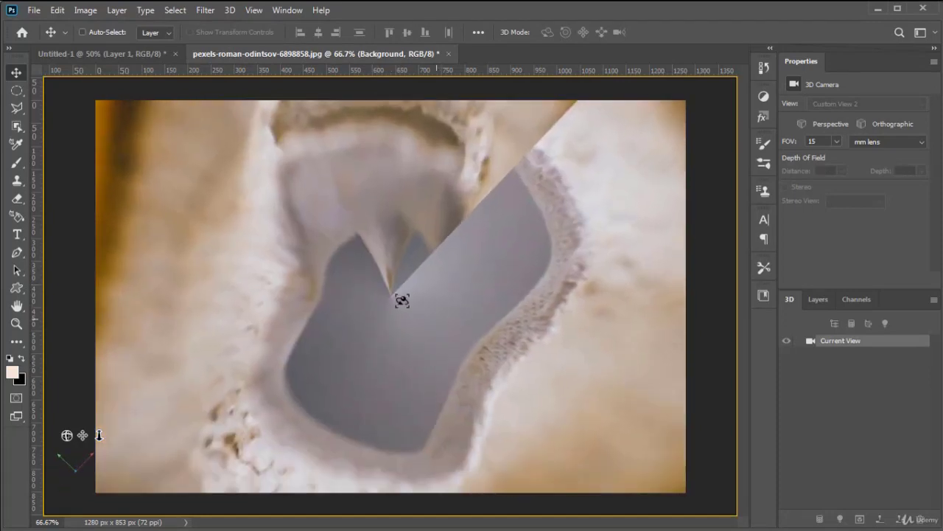
mouse_move(402, 300)
mouse_down()
mouse_move(409, 219)
mouse_move(375, 289)
mouse_move(546, 285)
mouse_move(440, 284)
mouse_move(523, 287)
mouse_move(513, 300)
mouse_move(553, 302)
mouse_move(406, 305)
mouse_move(462, 305)
mouse_up()
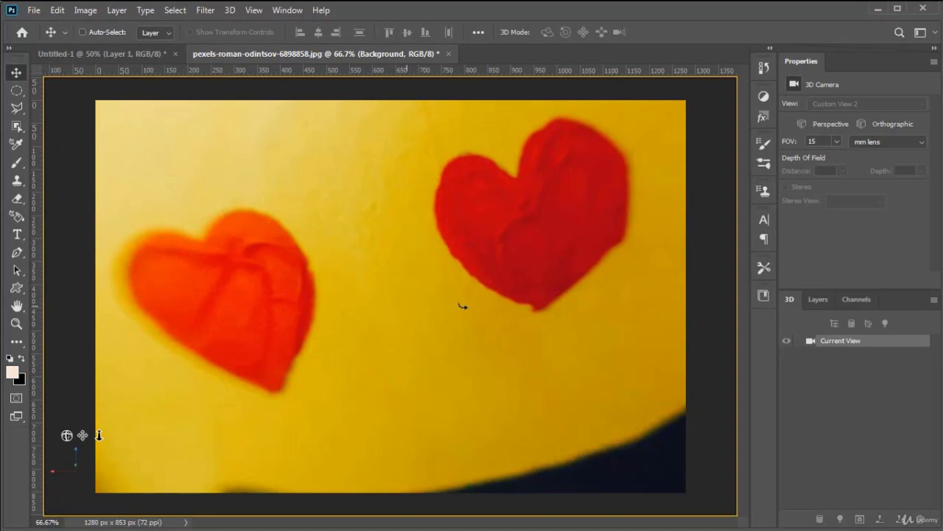
click(448, 53)
click(468, 219)
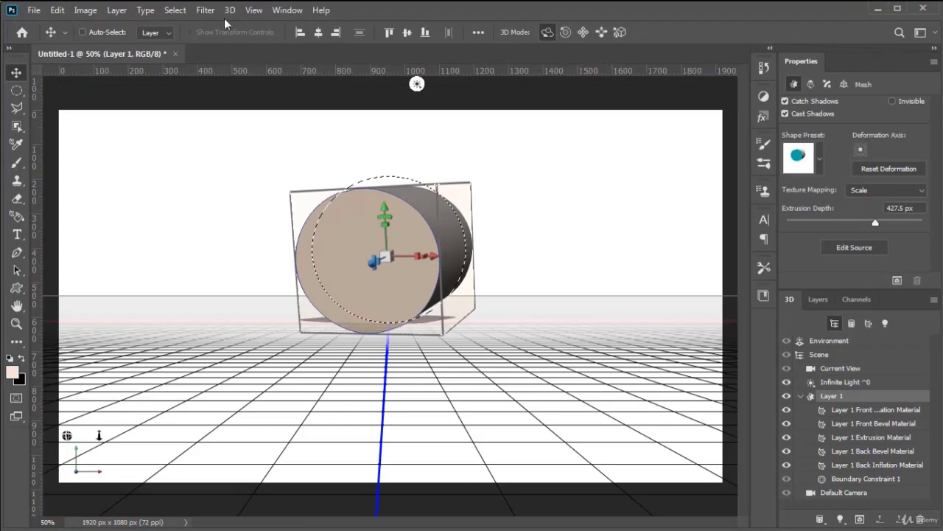
Step: Create a new blank 1920 x 1080 px document at 72 ppi from the recent custom preset
click(230, 10)
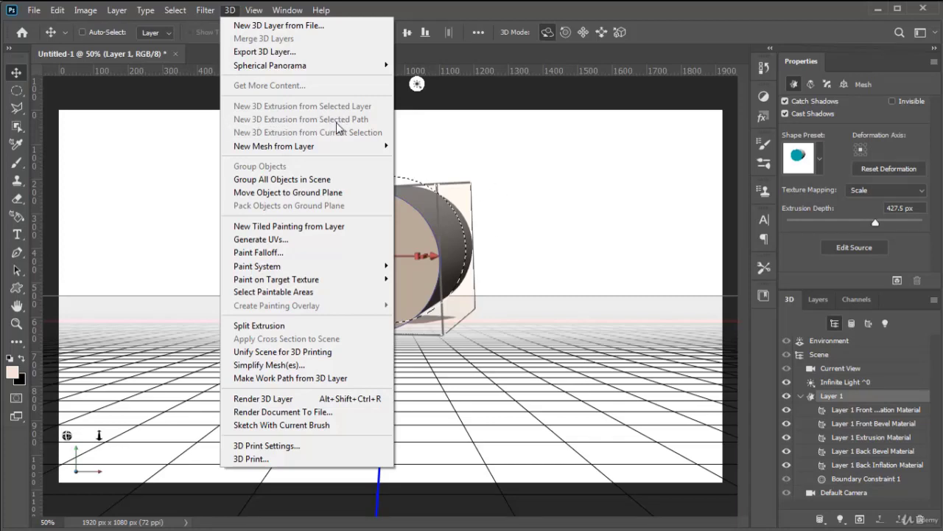
click(31, 13)
click(31, 13)
click(41, 27)
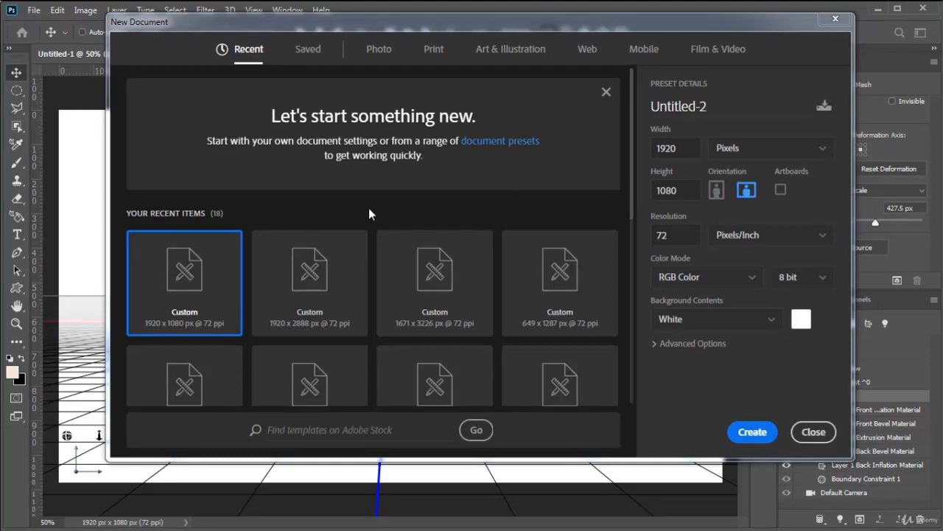
double_click(200, 281)
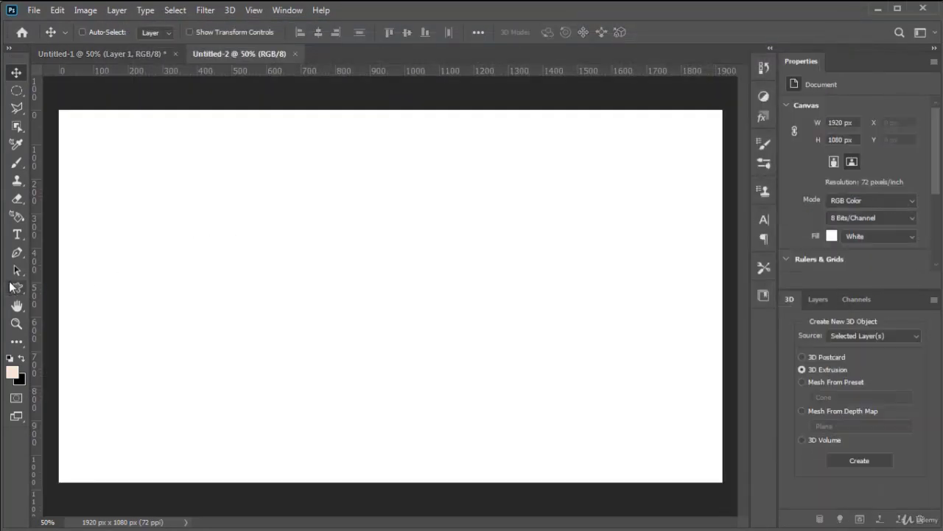
Step: Draw a closed, curved freeform path with seven anchor points, about 720 px wide and 560 px high, near the canvas centre
click(17, 252)
drag(311, 243, 322, 225)
drag(369, 181, 403, 201)
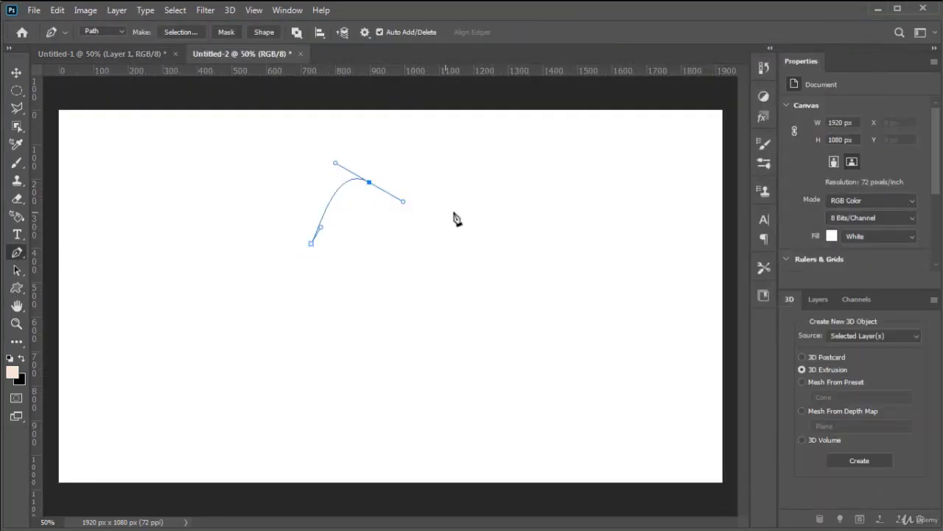
drag(457, 212, 506, 196)
drag(547, 224, 548, 280)
drag(499, 373, 450, 379)
drag(352, 370, 326, 375)
drag(299, 329, 295, 292)
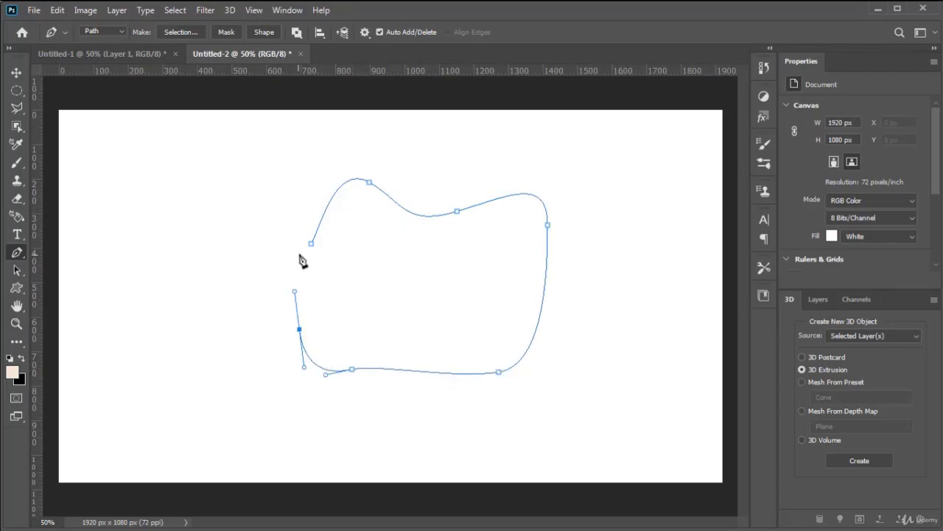
click(311, 244)
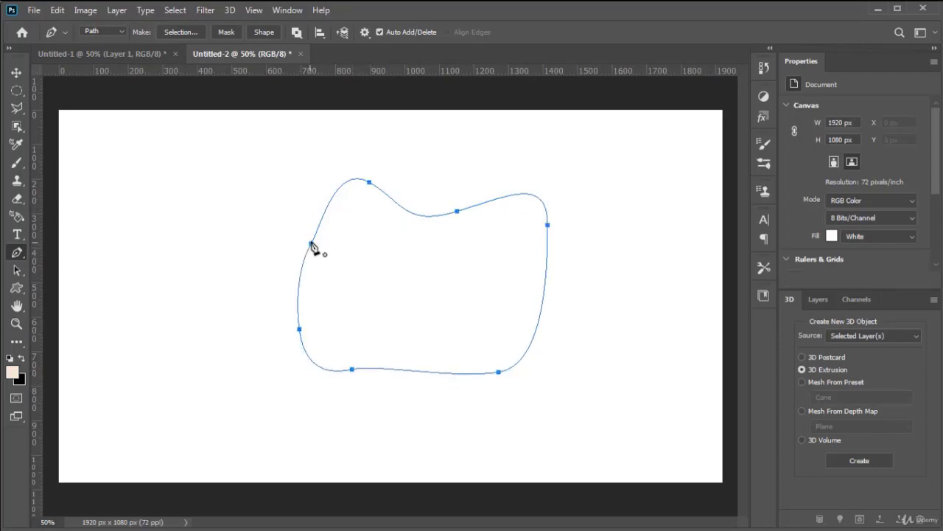
Step: Create a new 3D extrusion from the selected path and rotate the extruded shape to show its depth
click(229, 10)
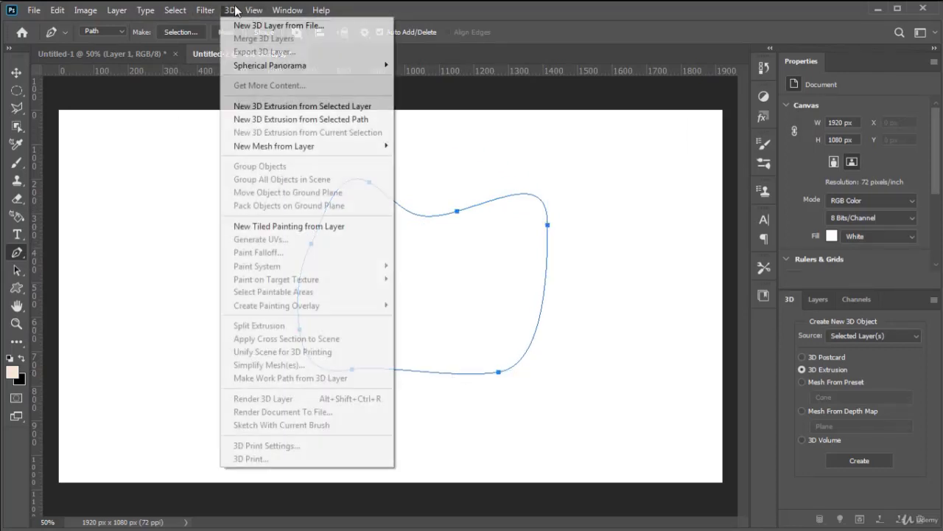
click(288, 120)
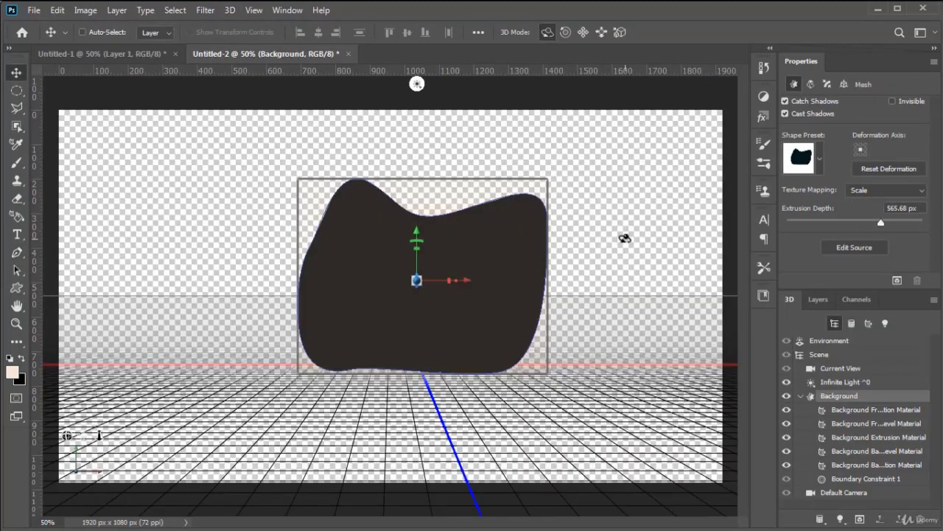
drag(625, 238, 580, 284)
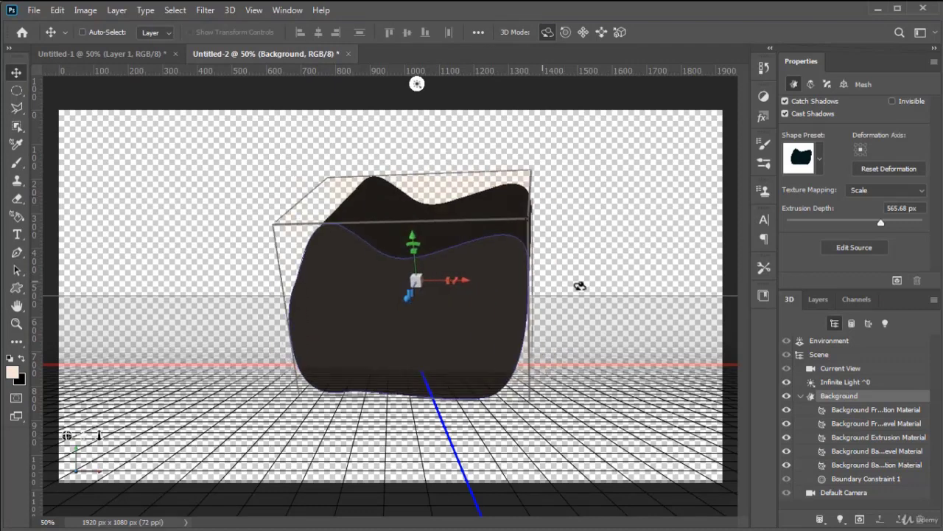
click(230, 10)
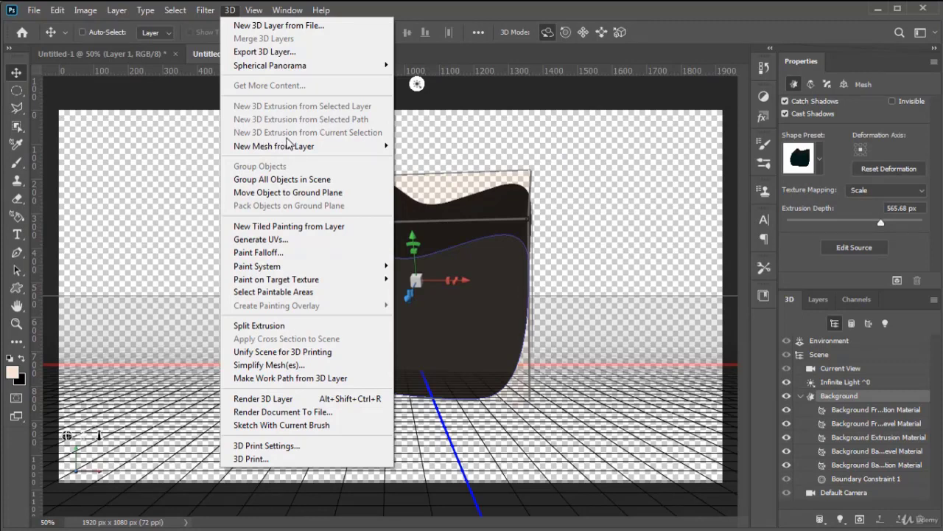
mouse_move(294, 151)
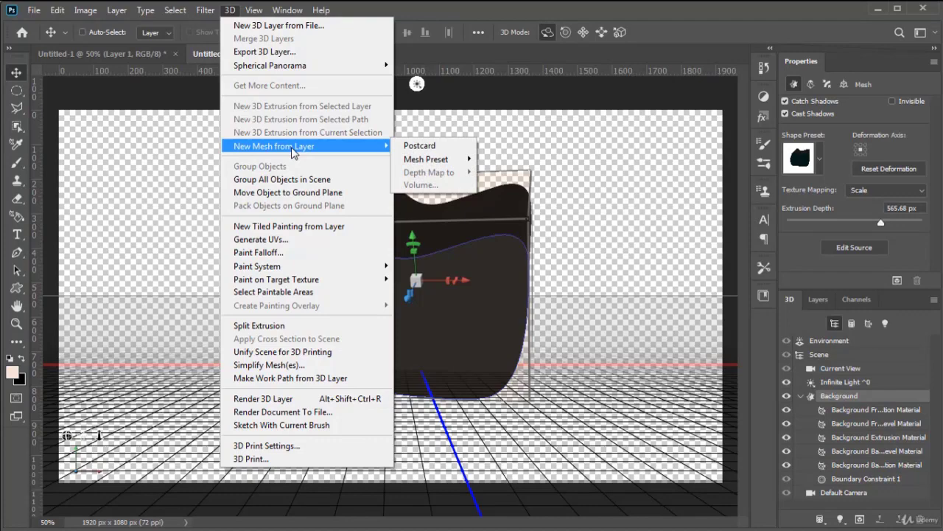
click(13, 75)
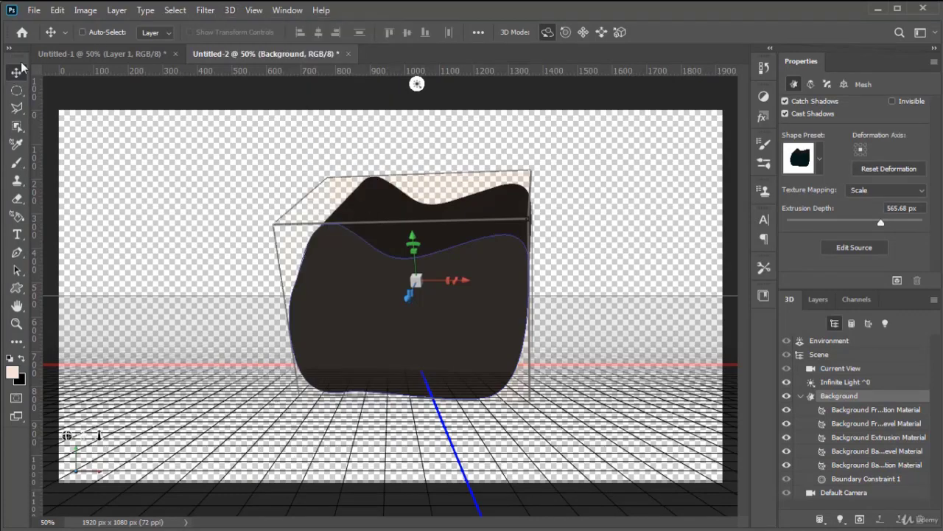
Step: Open the photo of blue and white smoke on black from the bg folder
click(34, 10)
click(435, 153)
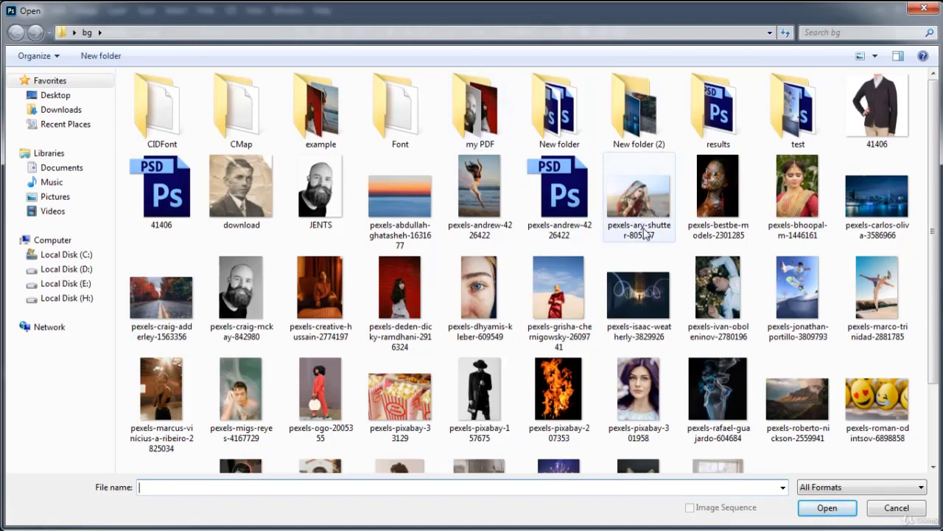
double_click(727, 398)
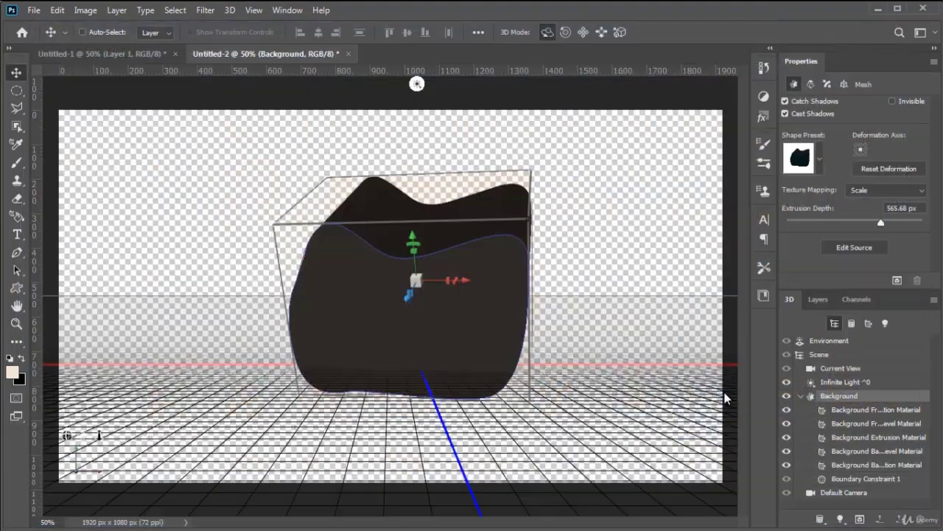
Step: Create a 3D postcard mesh from the smoke photo's layer, inspect it at an angle, and revert the photo to its saved version
click(230, 11)
mouse_move(307, 146)
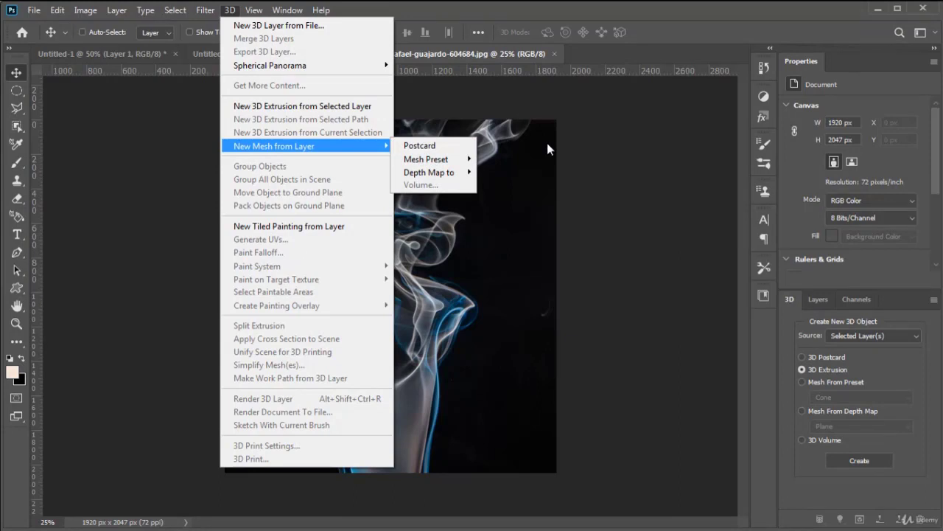
click(434, 147)
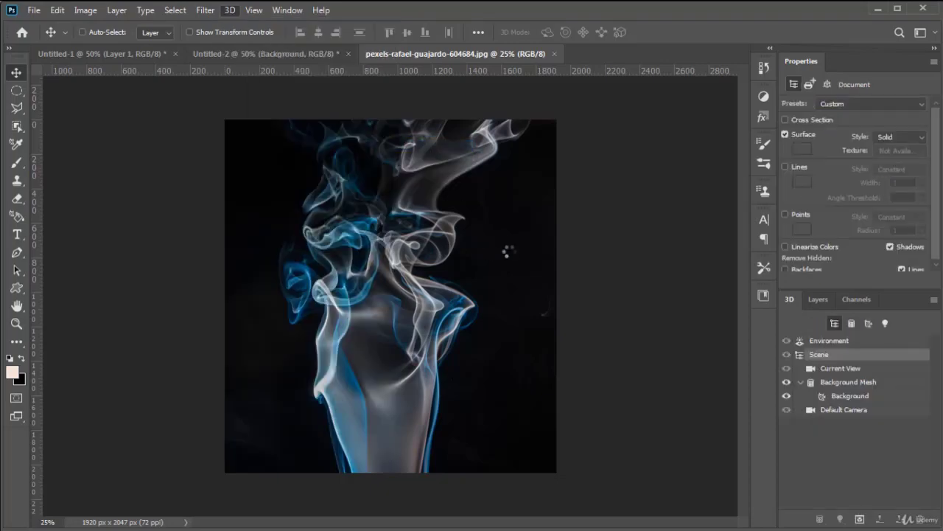
drag(606, 252, 559, 256)
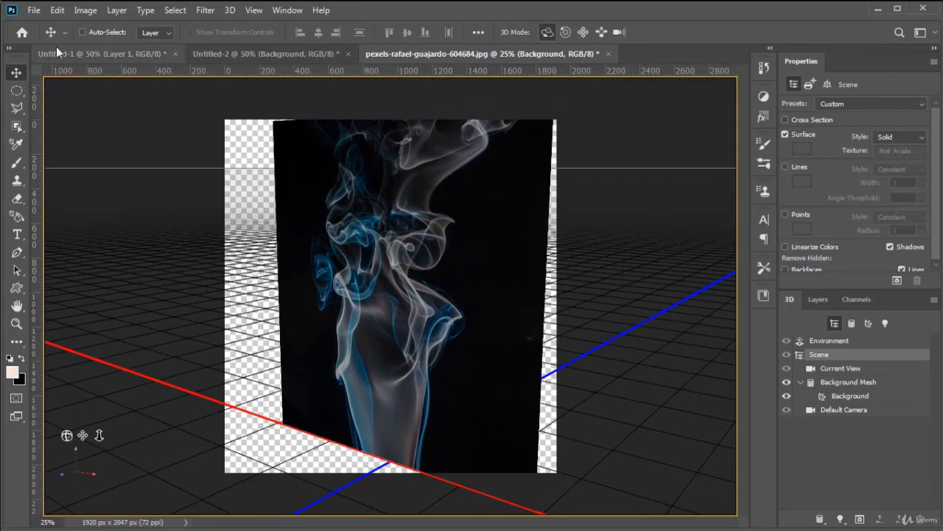
click(32, 13)
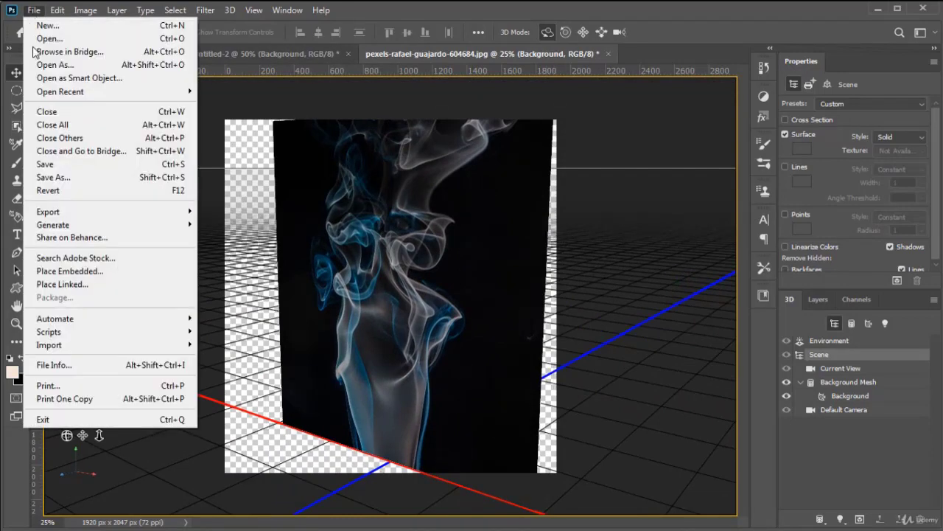
click(73, 190)
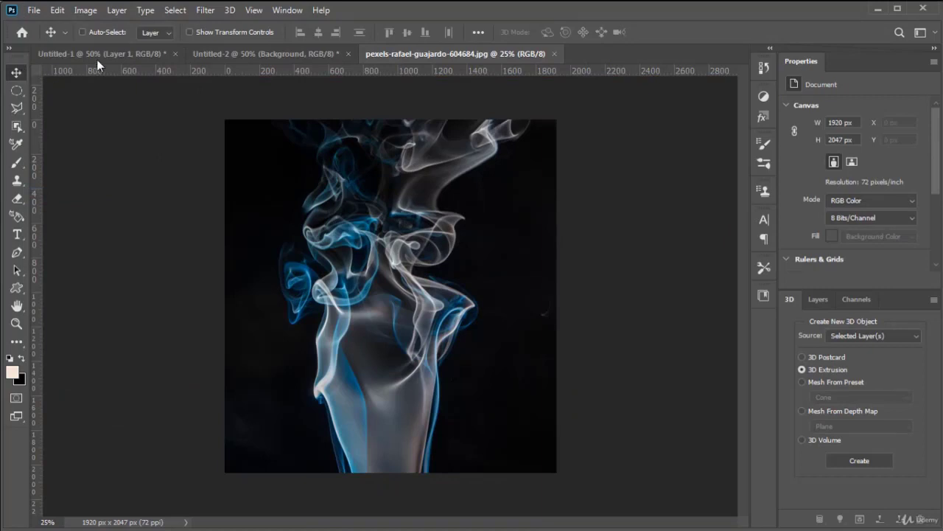
Step: Create a new tiled painting from the smoke photo's layer, inspect it at an angle, and revert the file
click(229, 11)
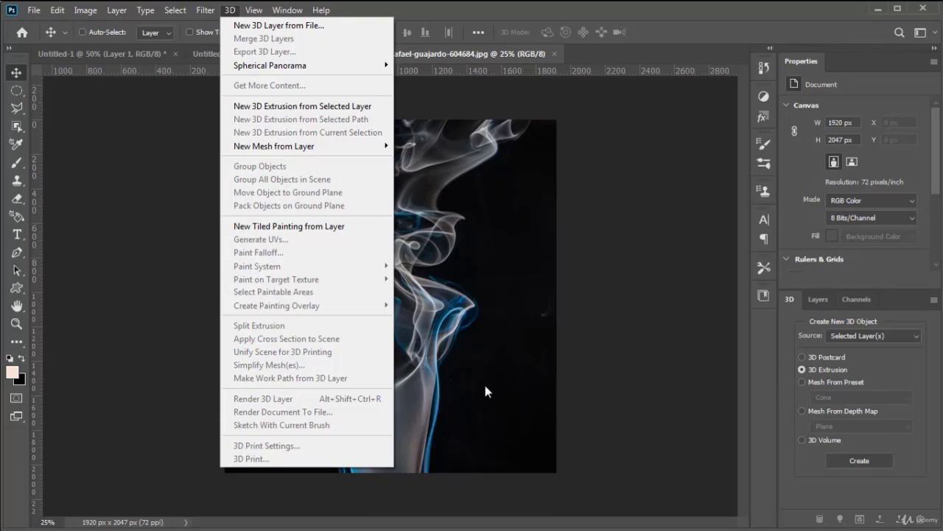
click(308, 233)
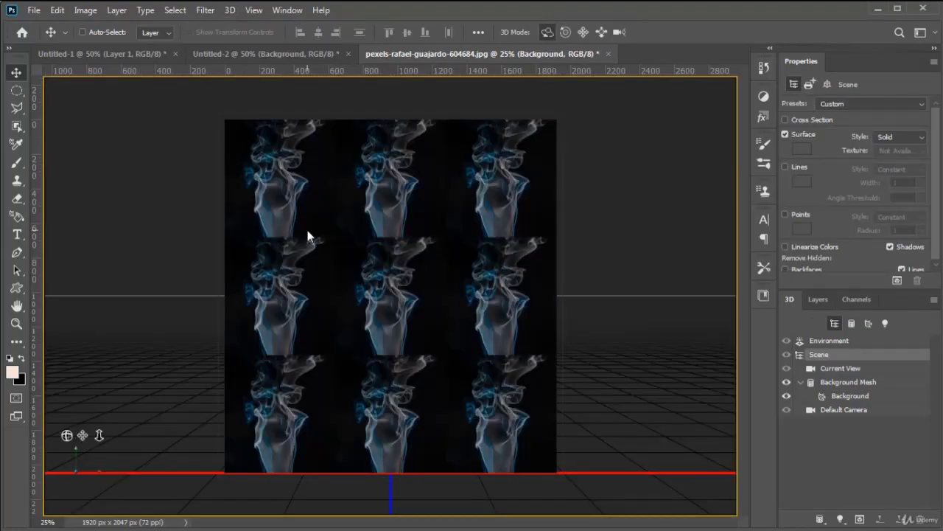
drag(408, 259, 341, 259)
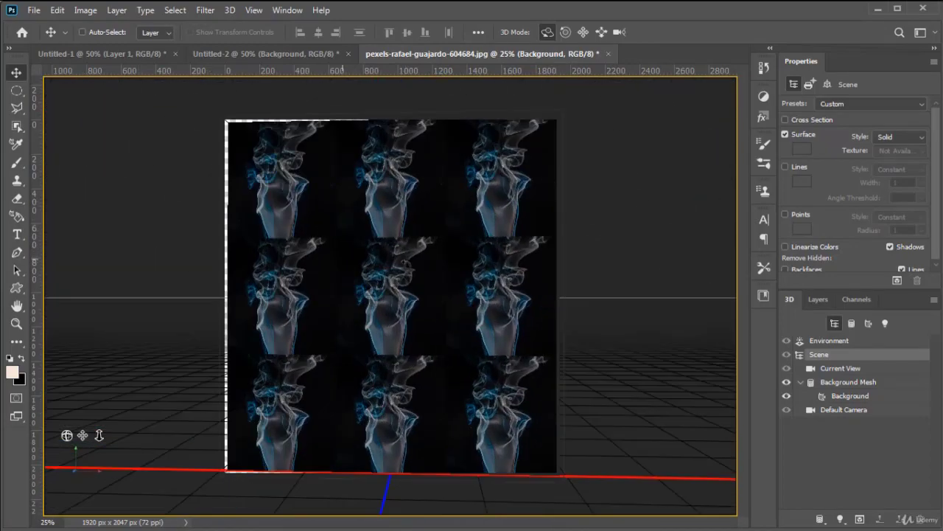
click(34, 11)
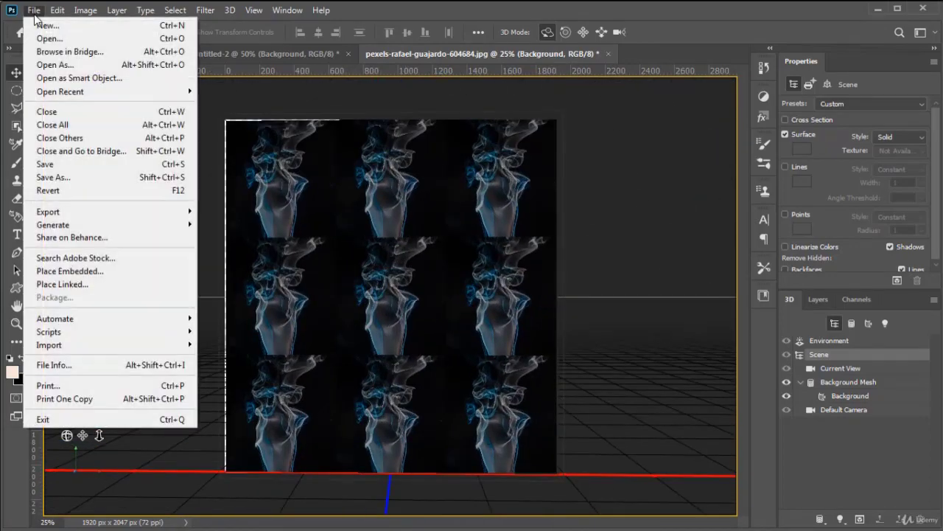
click(48, 191)
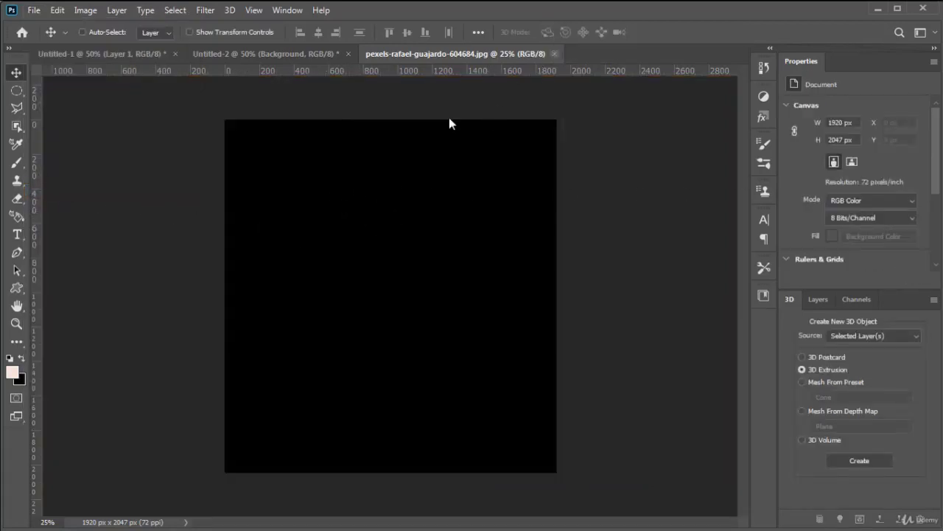
Step: Close the smoke photo and all remaining open documents without saving changes
key(ctrl+w)
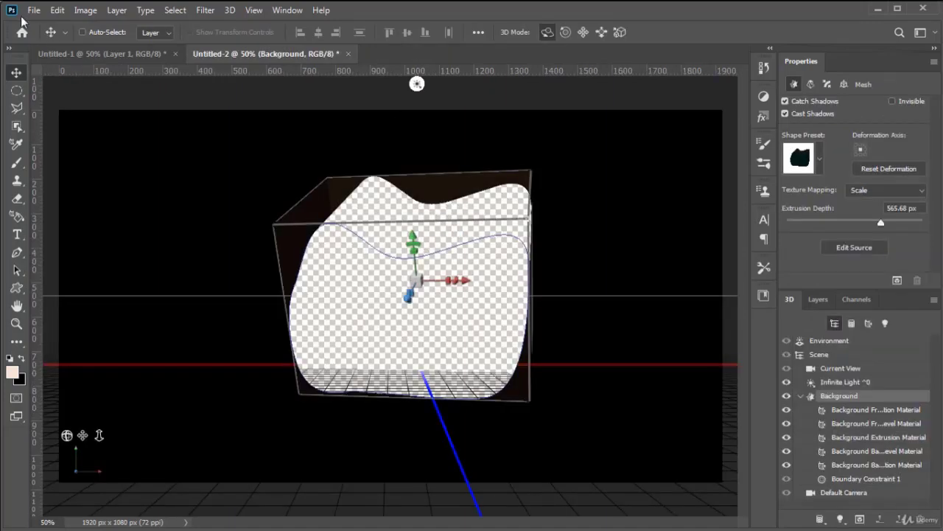
click(34, 11)
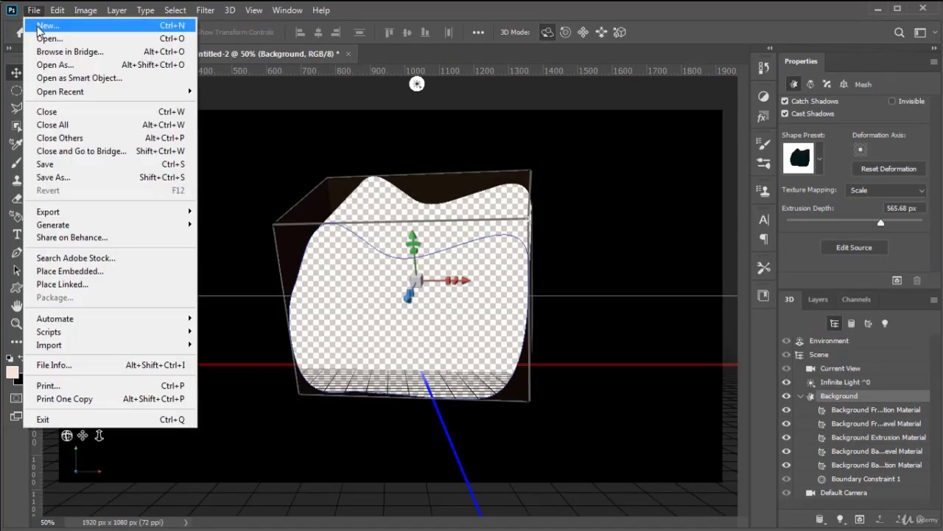
click(100, 125)
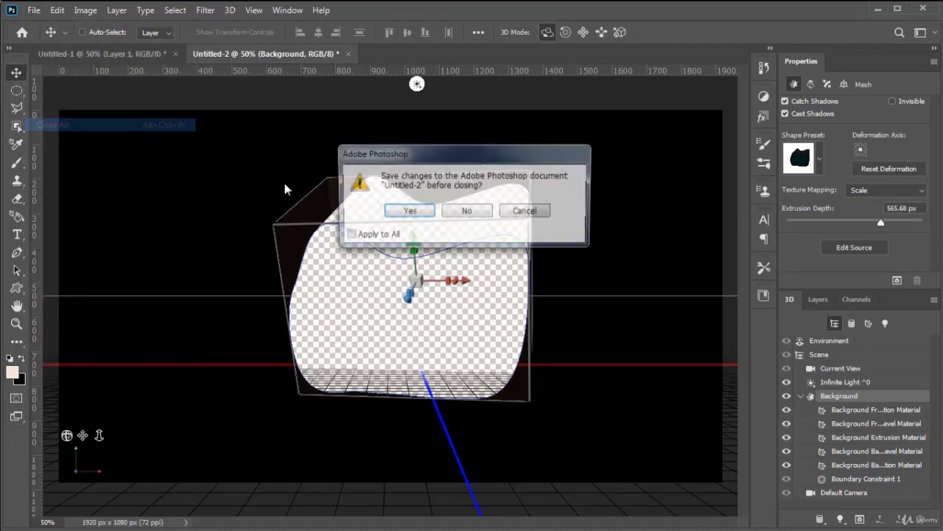
click(493, 216)
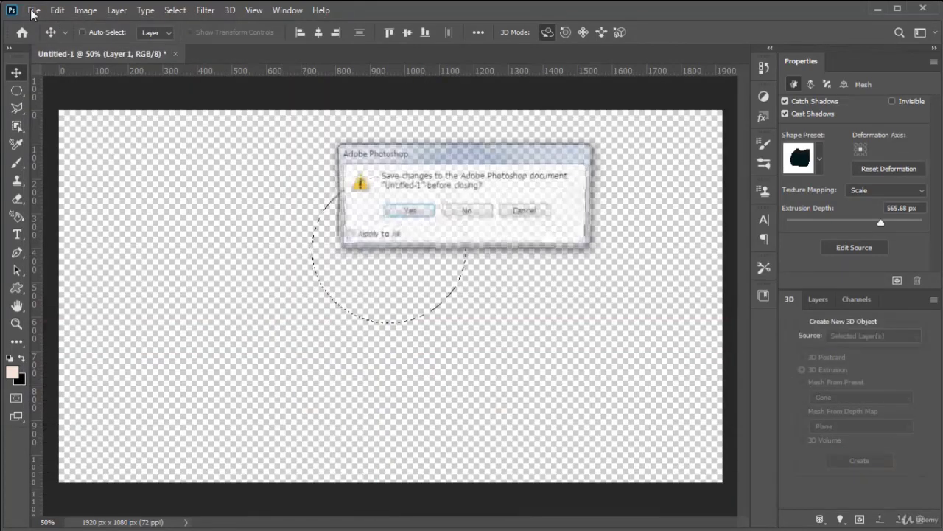
click(482, 213)
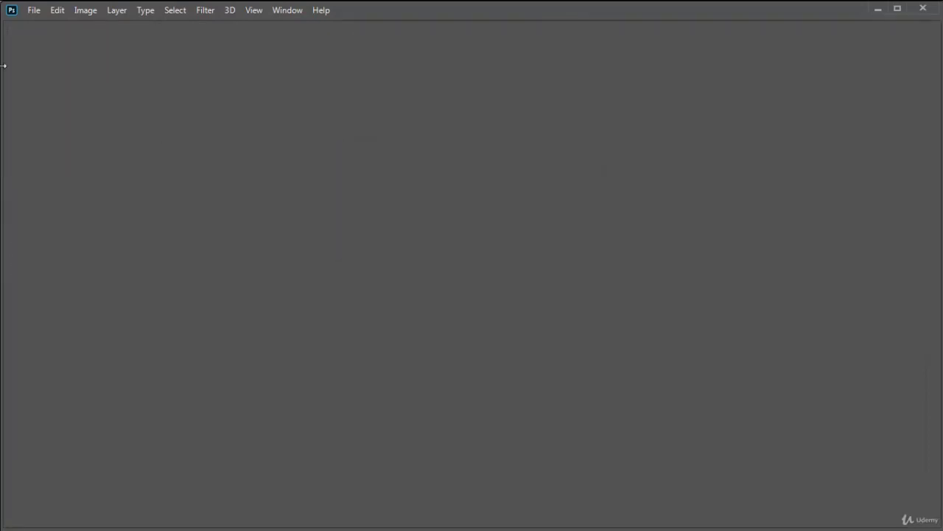
Step: Create a new blank 1920 x 1080 px document at 72 ppi with white background from the recent custom preset
click(35, 12)
click(60, 26)
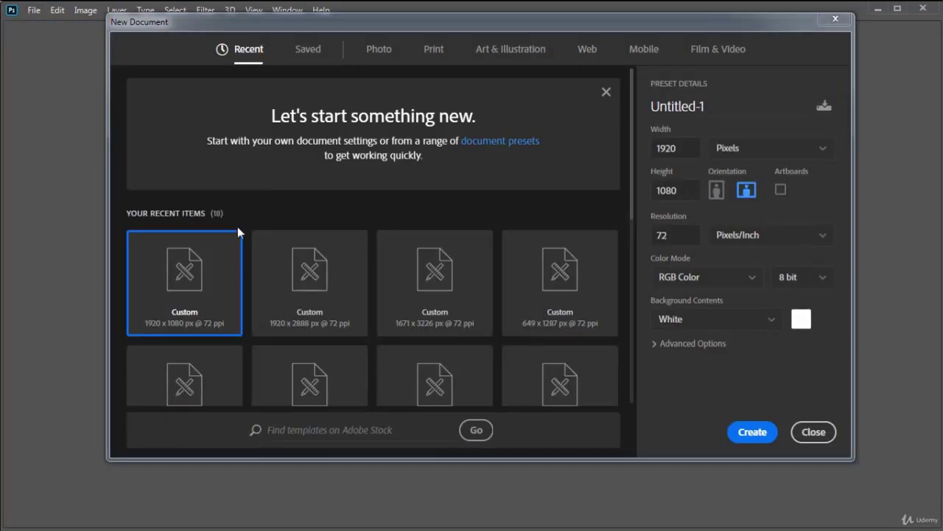
double_click(204, 290)
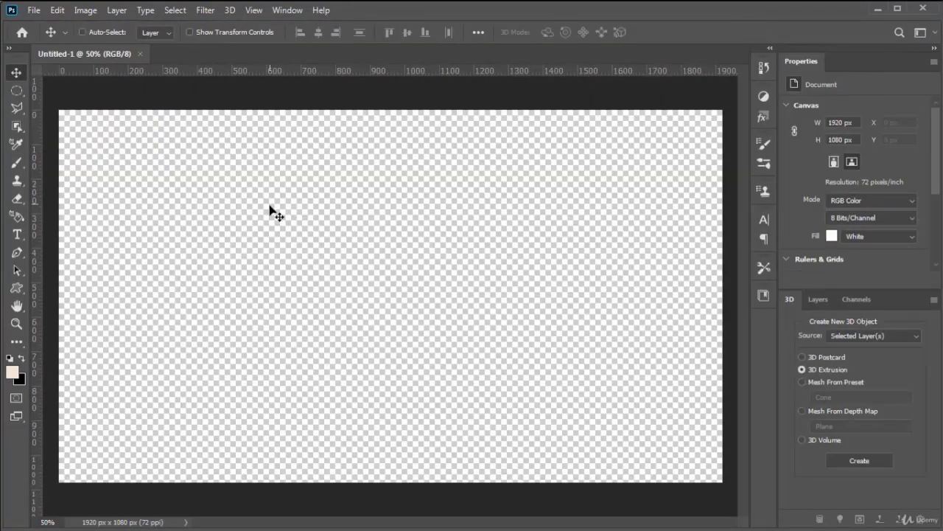
click(231, 10)
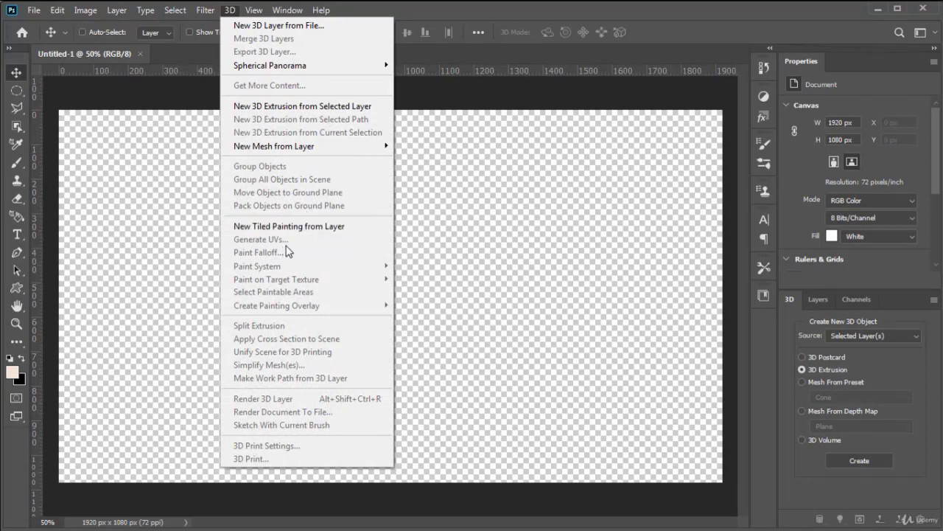
click(475, 245)
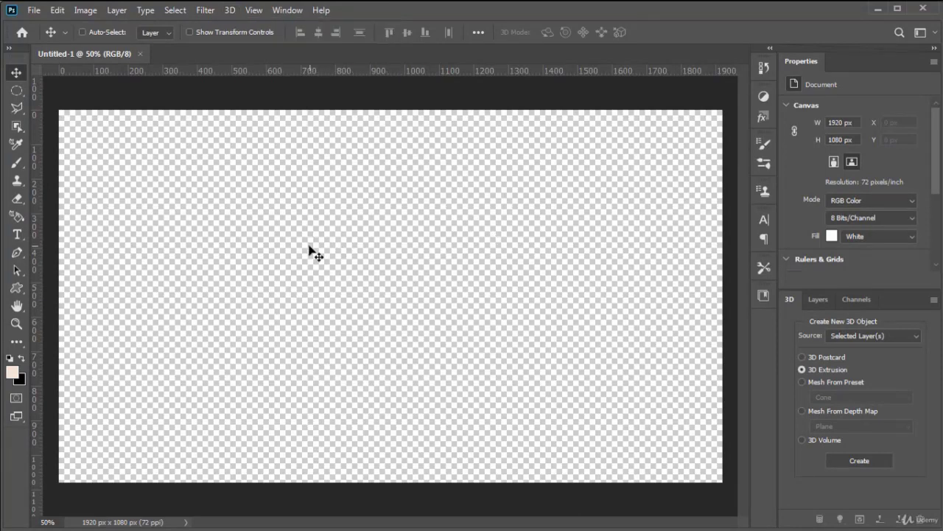
click(17, 91)
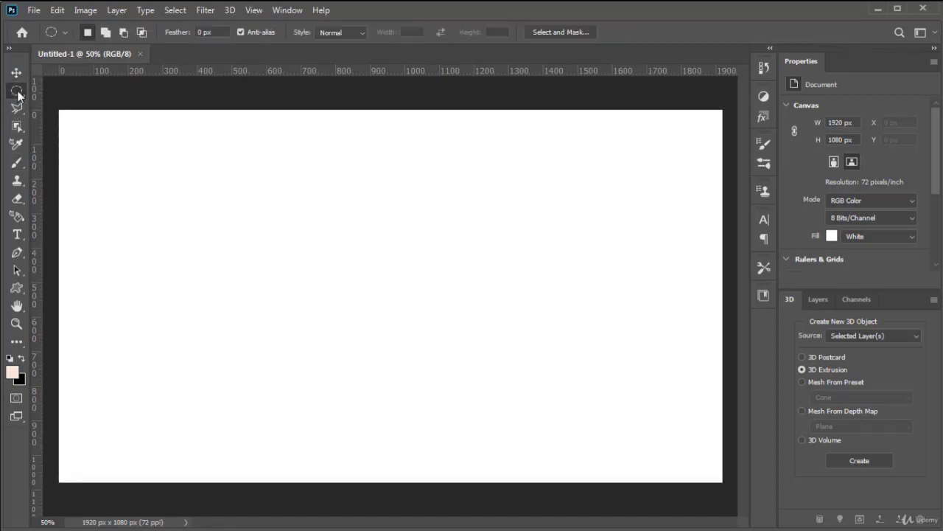
click(16, 73)
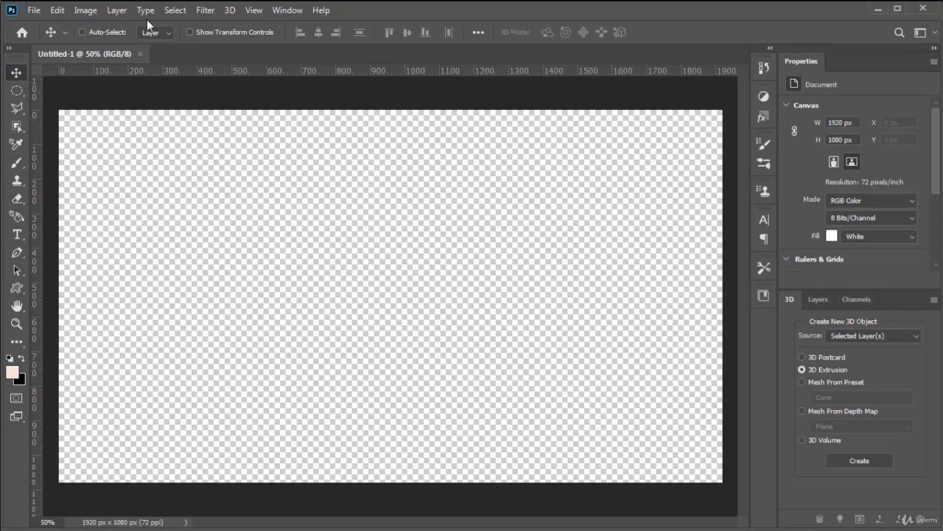
Step: Create a Hat mesh preset from the blank document's layer and orbit the scene to inspect it at an angle
click(230, 11)
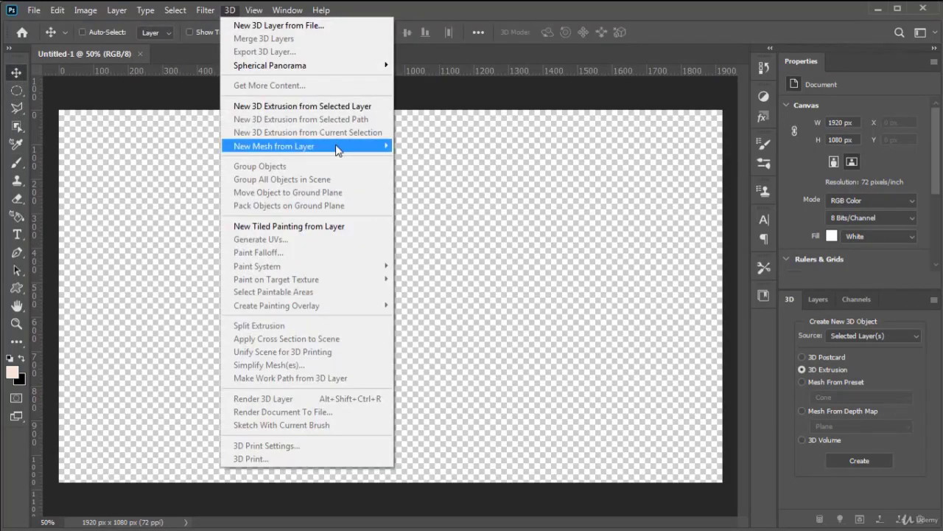
mouse_move(357, 146)
mouse_move(457, 164)
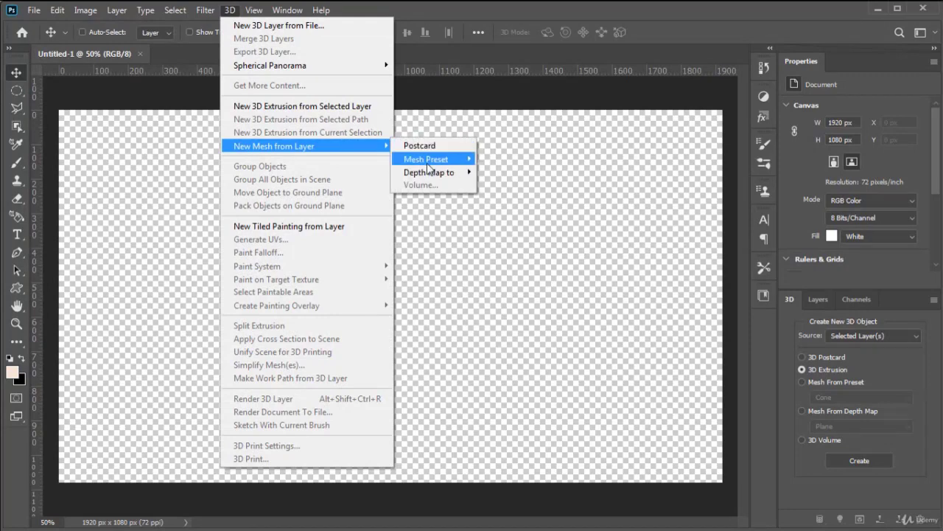
mouse_move(428, 165)
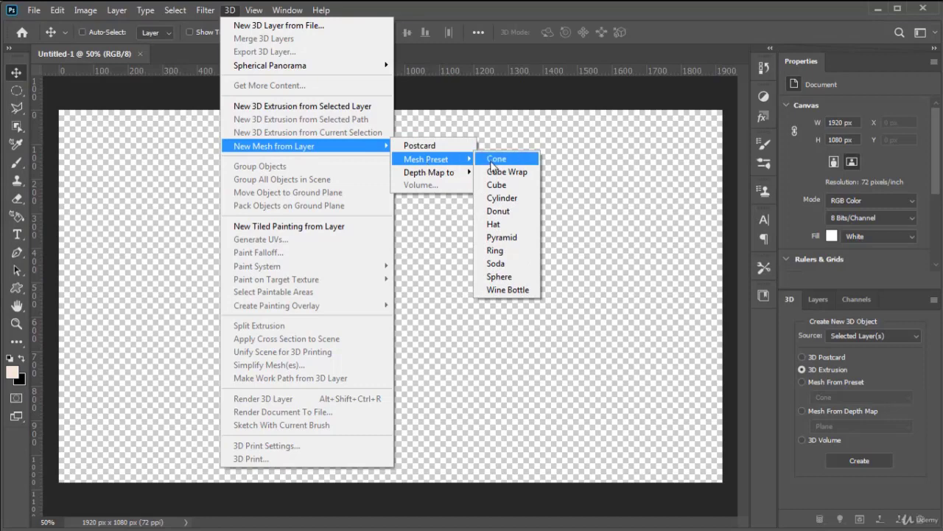
click(528, 225)
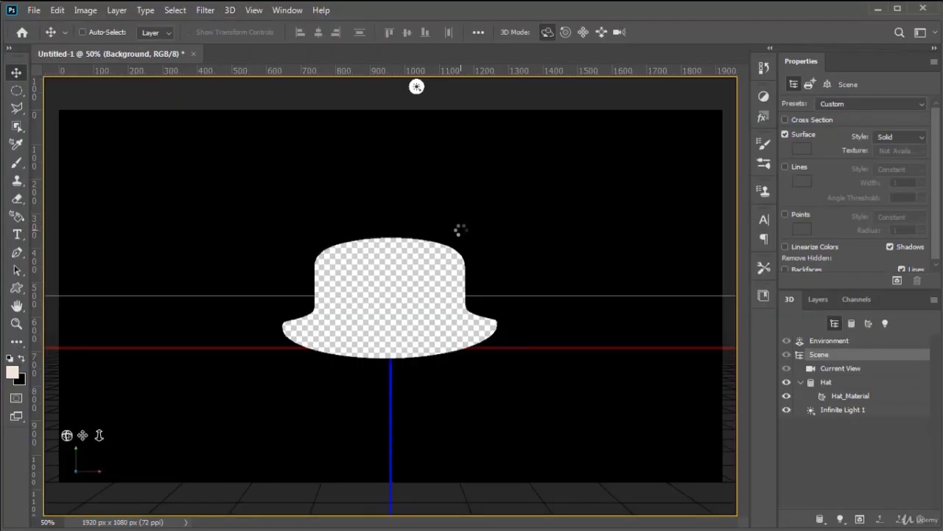
drag(545, 261, 283, 129)
Step: Create a Ring mesh preset from the hat's 3D layer and orbit the scene to inspect it from above
click(230, 10)
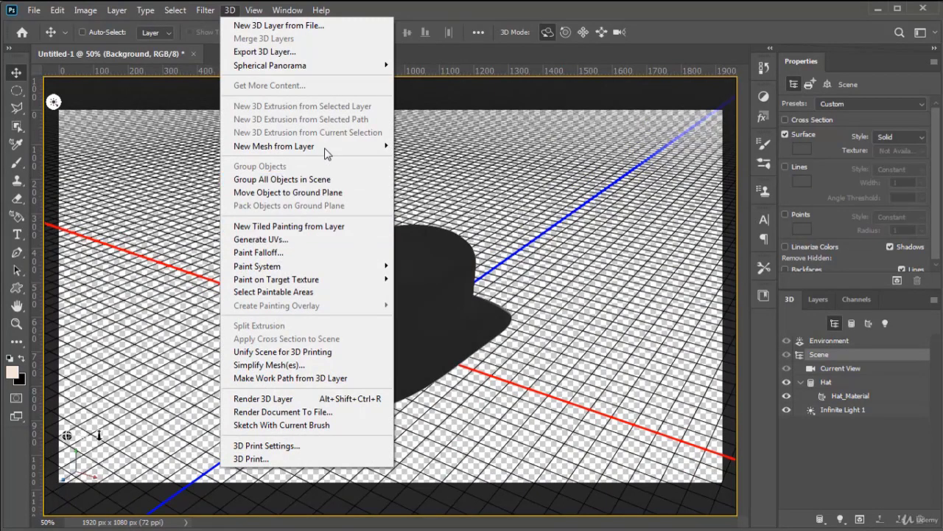
mouse_move(325, 146)
mouse_move(435, 159)
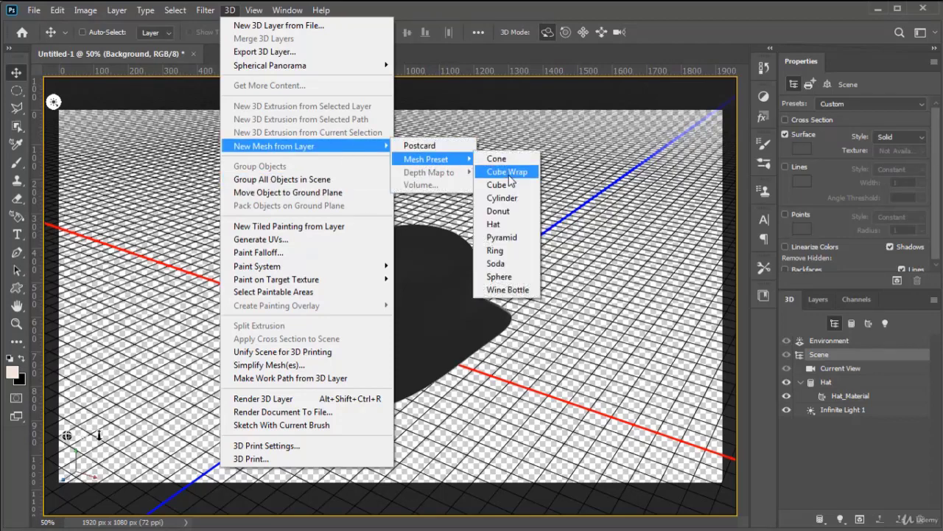
click(507, 251)
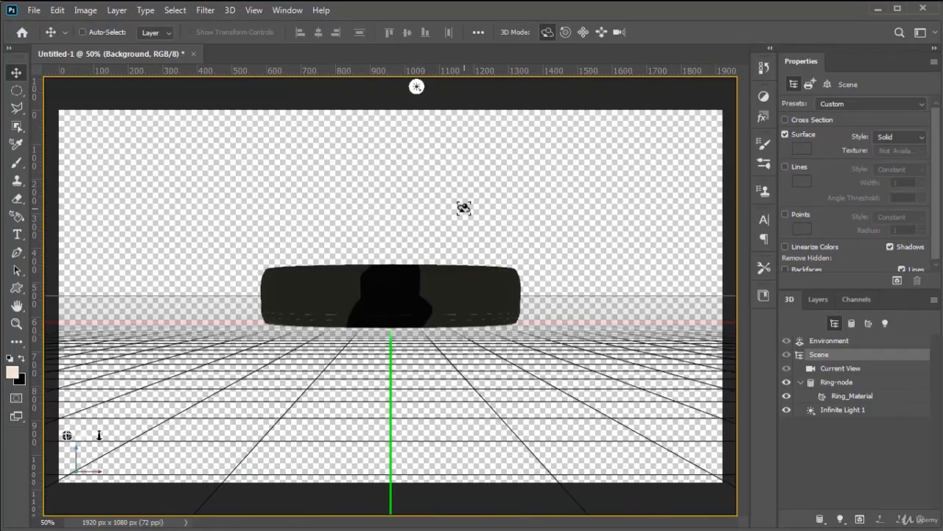
drag(463, 208, 470, 243)
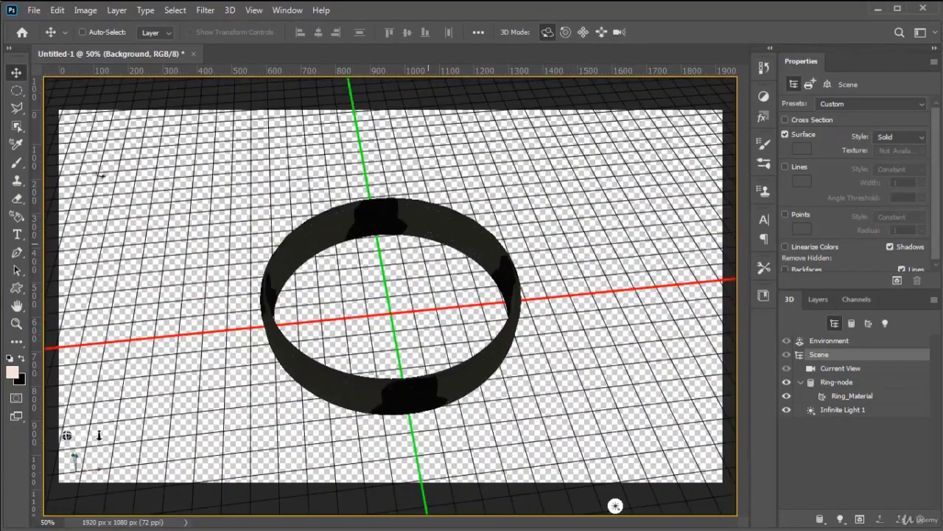
click(232, 10)
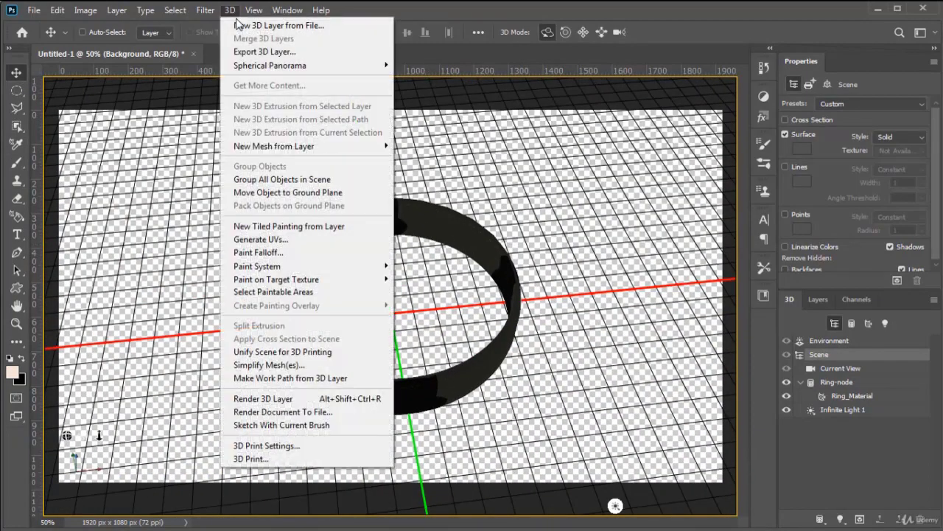
mouse_move(336, 151)
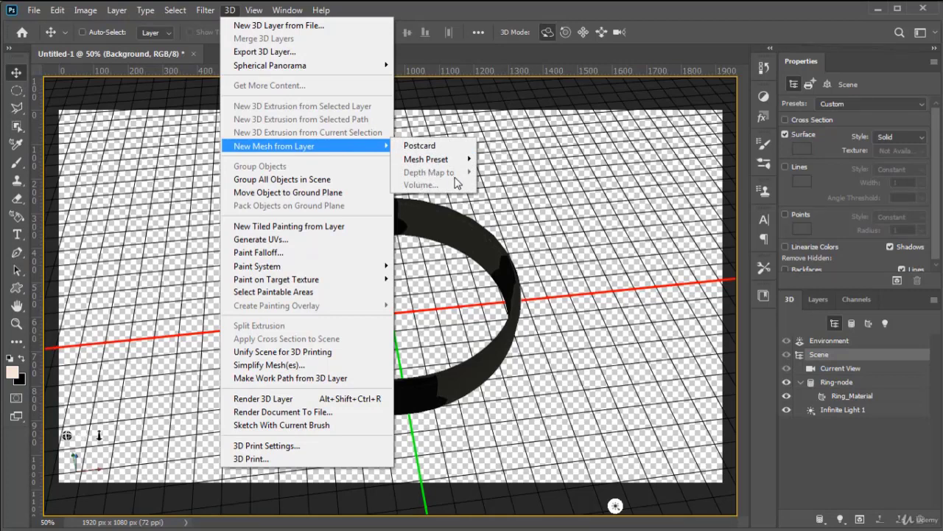
click(501, 174)
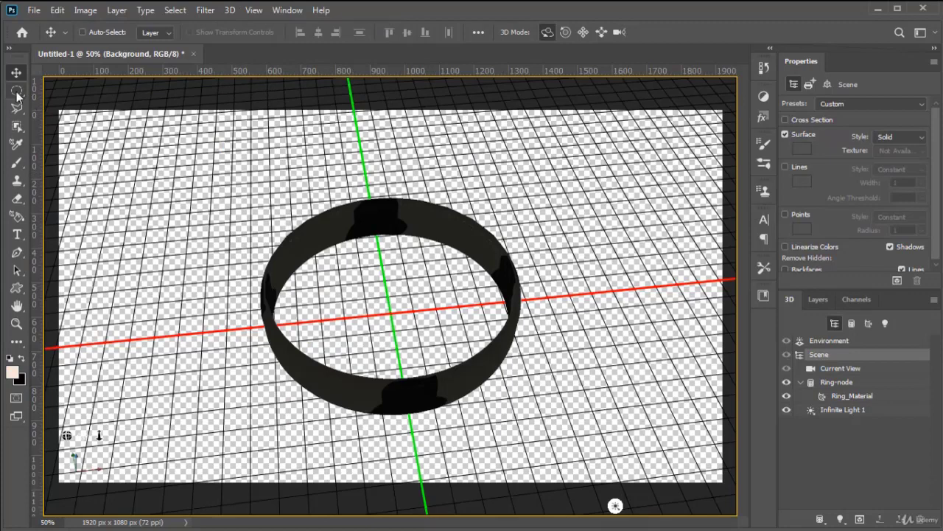
Step: Open the smoke photo pexels-rafael-guajardo-604684 from the bg folder
click(42, 14)
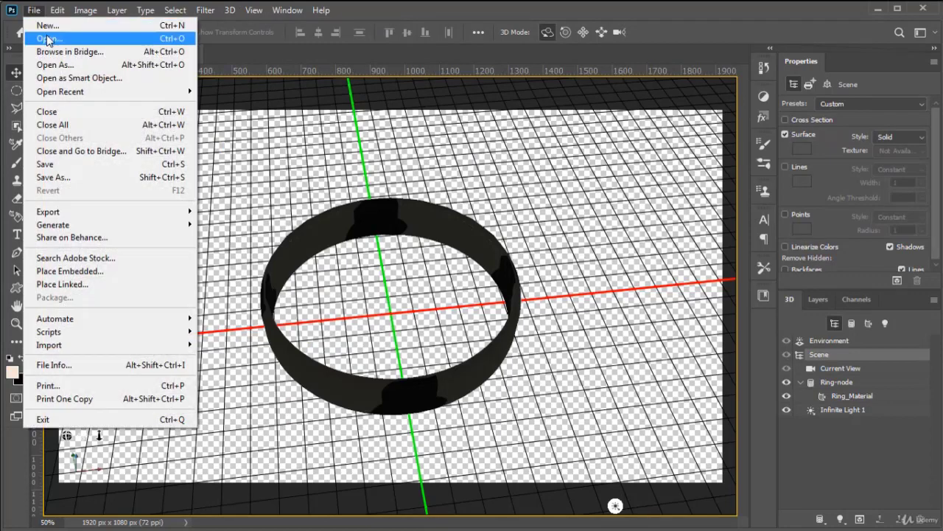
click(47, 39)
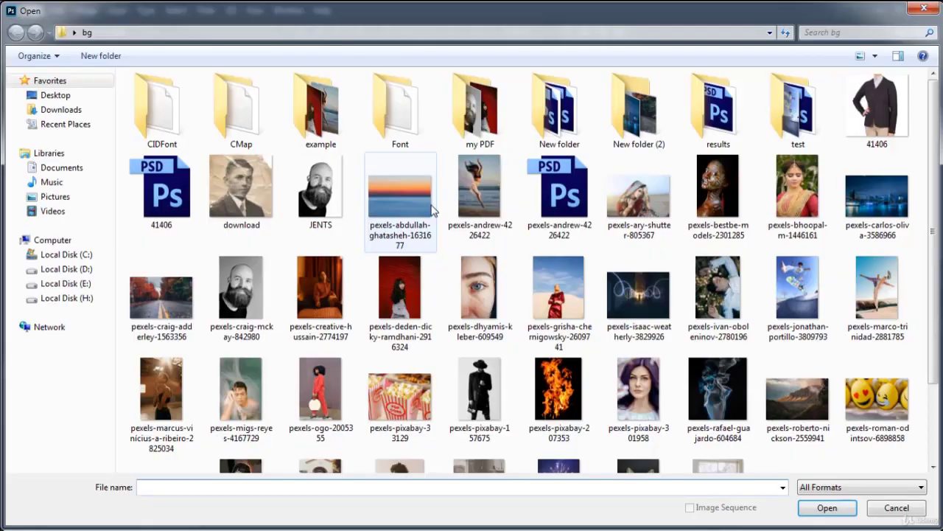
double_click(736, 392)
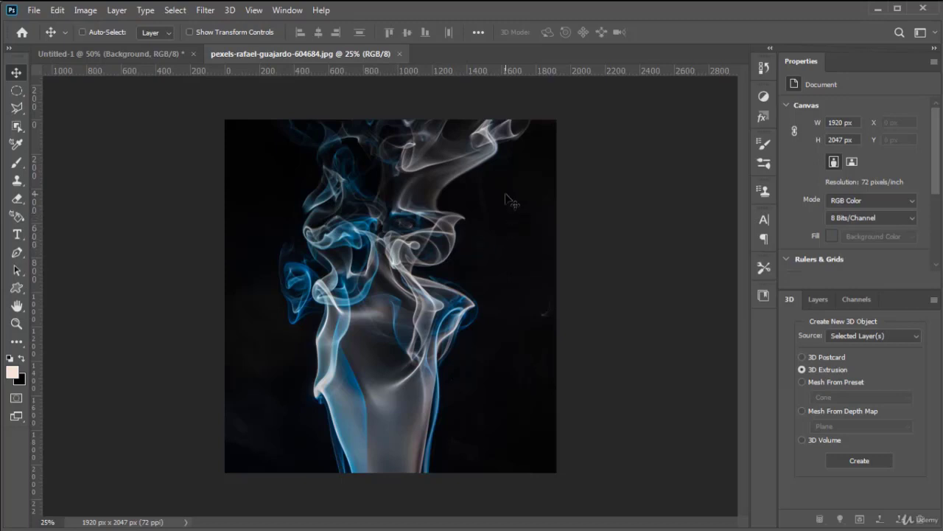
Step: Try to create a Depth Map to Plane mesh from the smoke photo's layer and close the photo
click(229, 10)
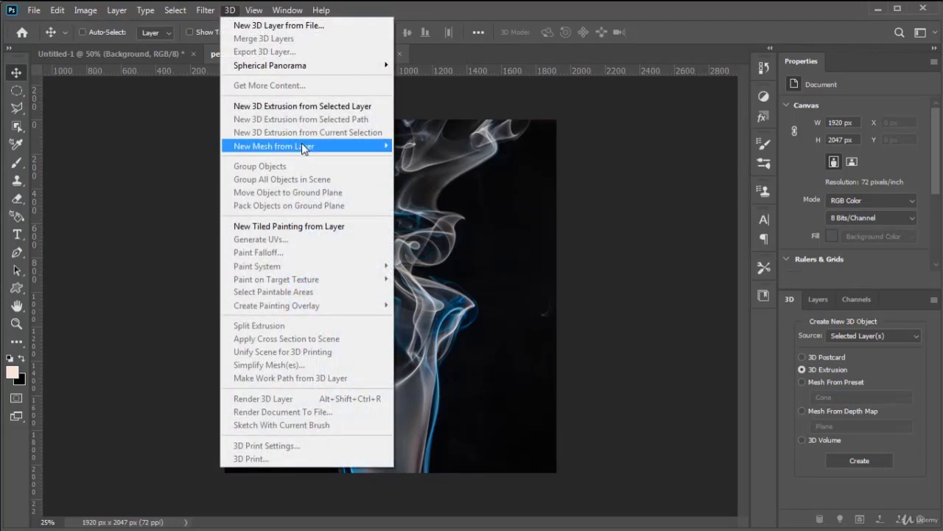
mouse_move(314, 153)
mouse_move(436, 174)
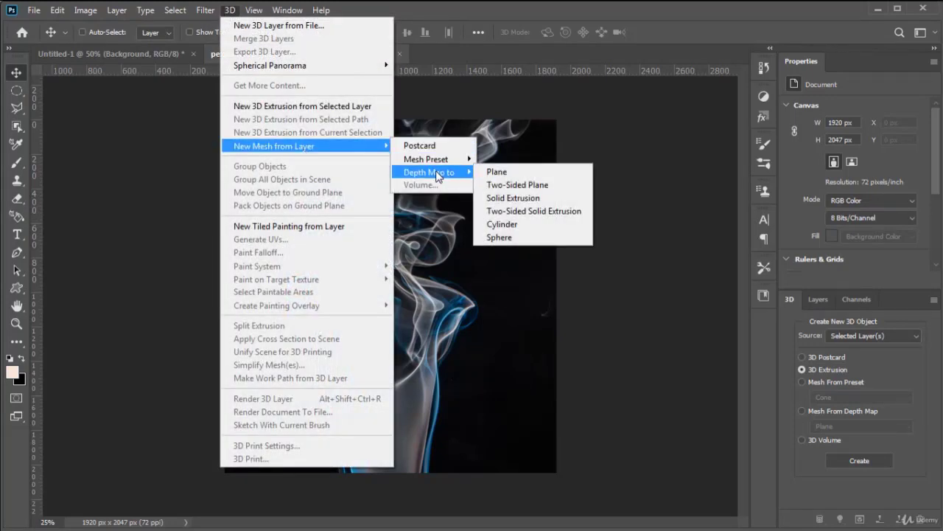
click(497, 174)
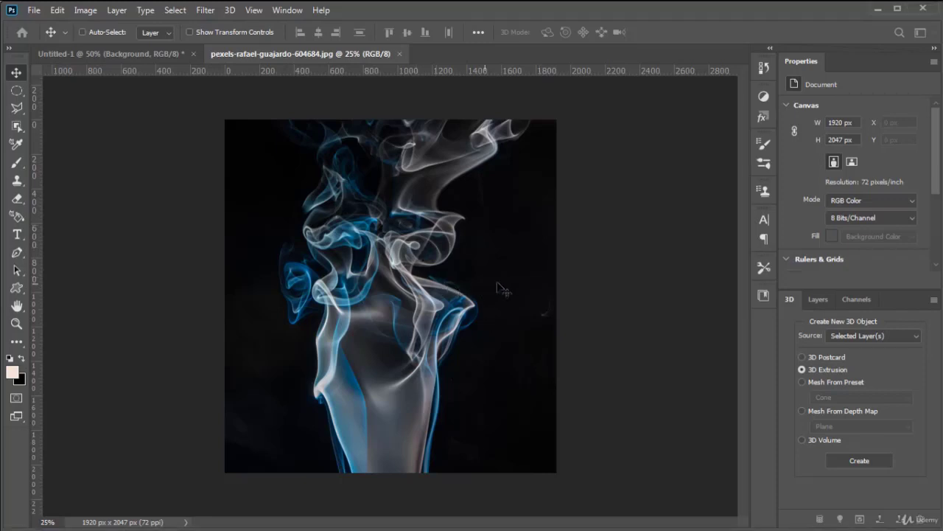
key(ctrl+shift+Escape)
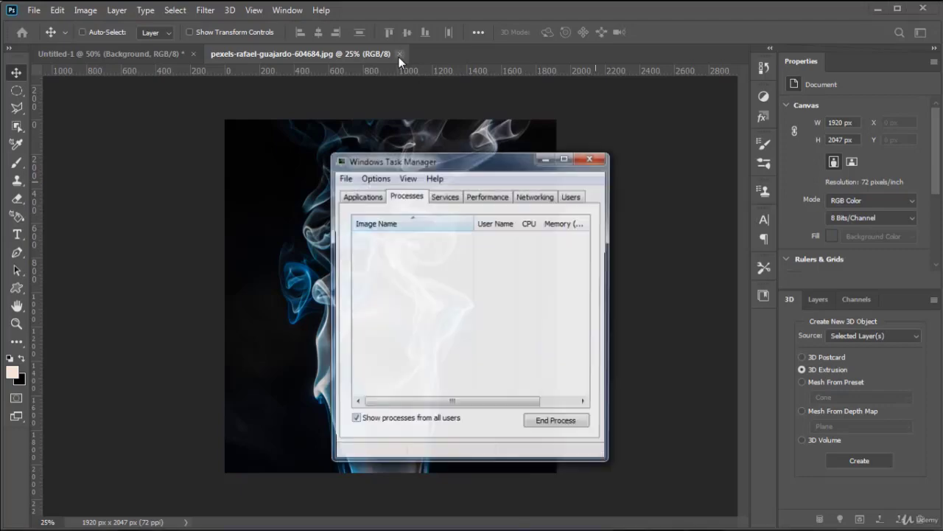
click(594, 157)
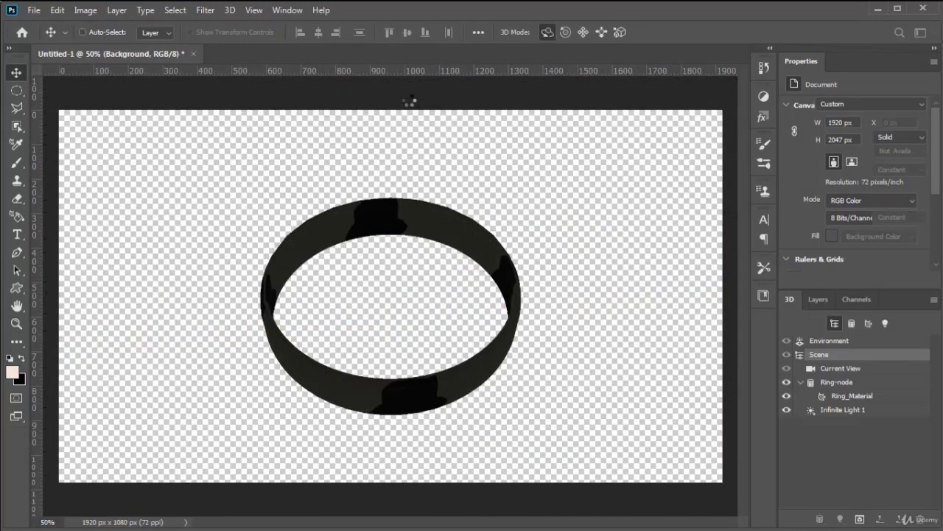
Step: Open the elephant image download (1) from the depth map folder on the Desktop
click(34, 10)
click(42, 36)
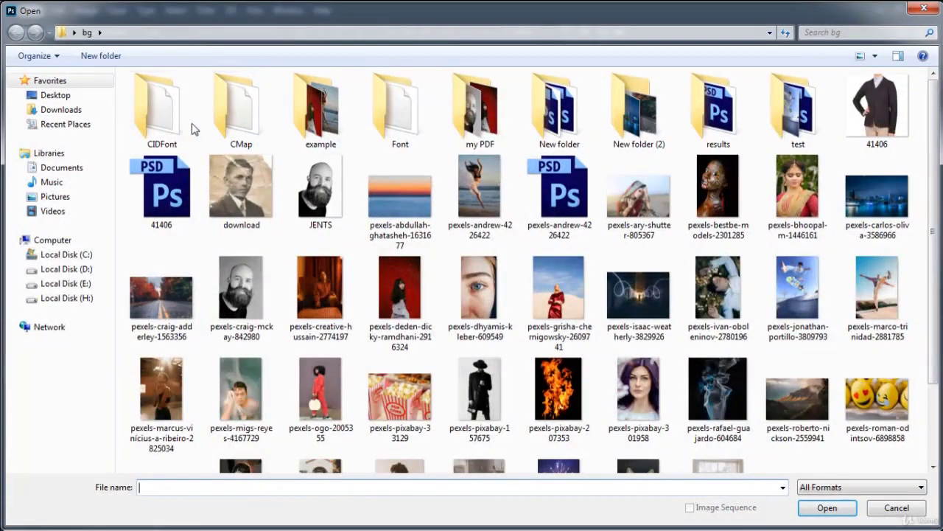
click(73, 96)
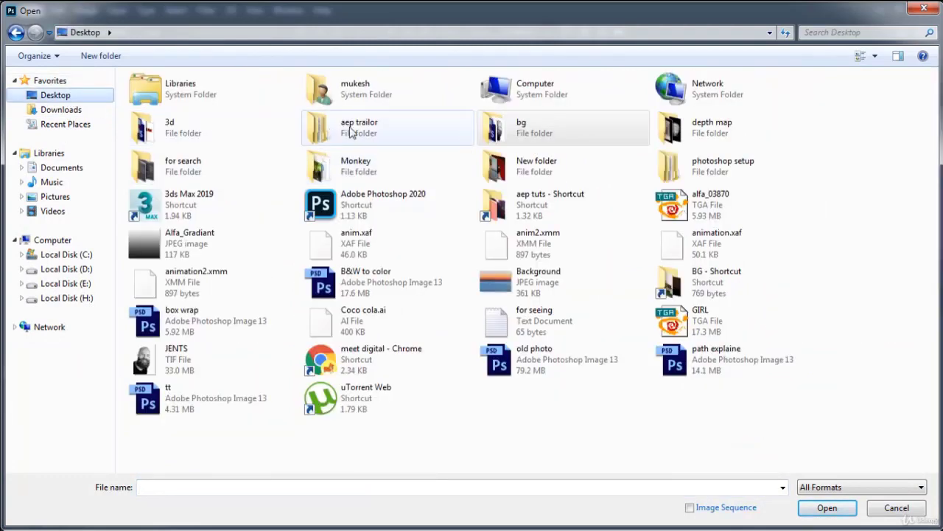
double_click(698, 131)
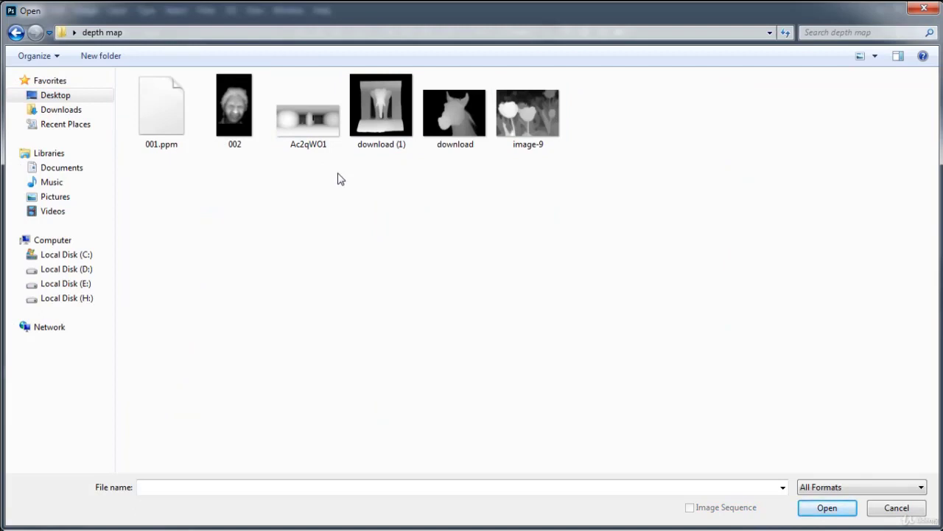
click(380, 96)
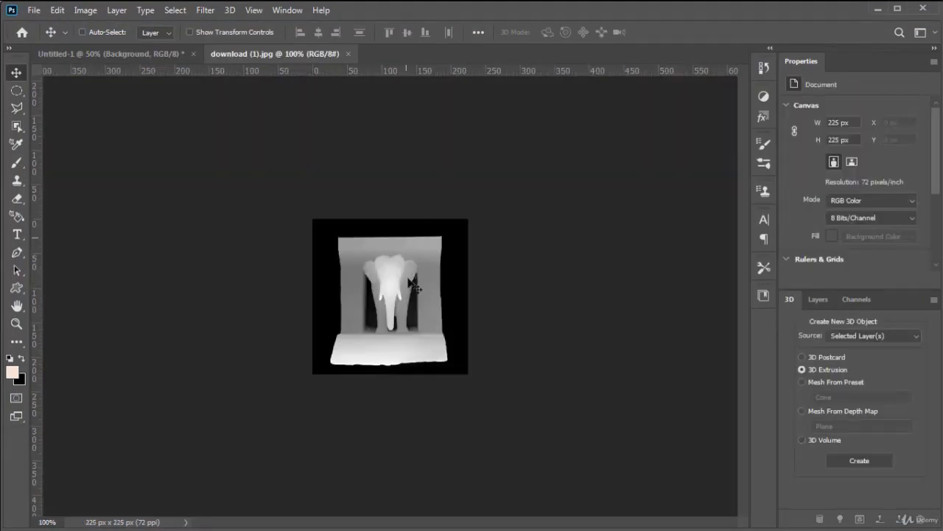
scroll(402, 318, up, 3)
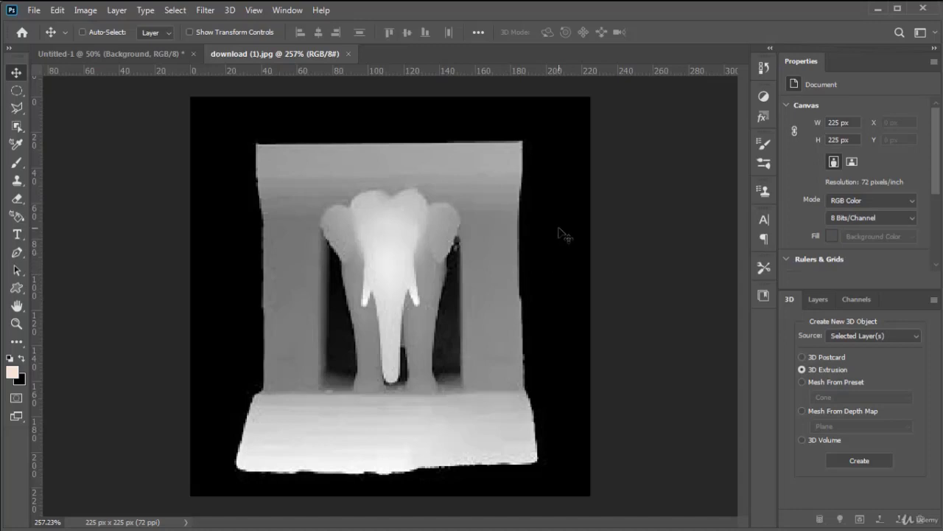
Step: Create a Depth Map to Plane mesh from the elephant image's layer and orbit the scene to view its relief
click(228, 11)
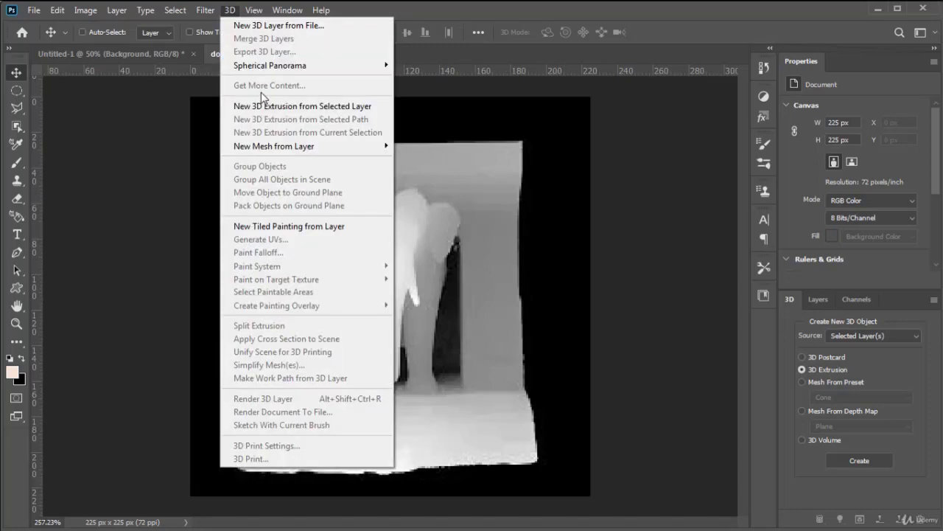
mouse_move(319, 147)
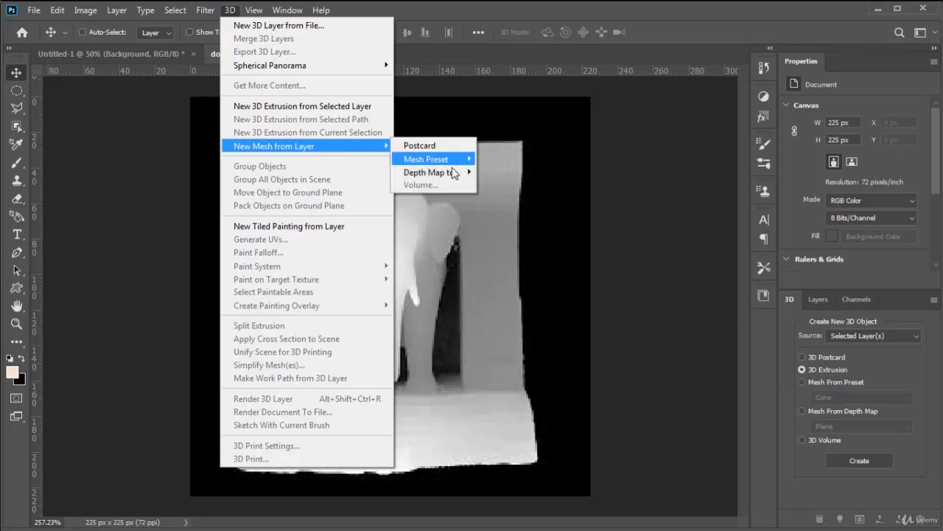
mouse_move(453, 173)
click(484, 173)
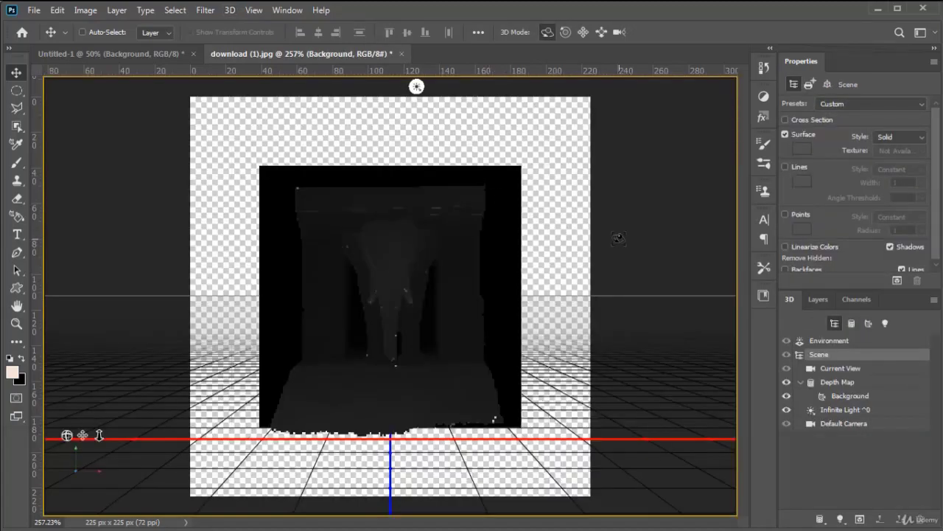
drag(602, 240, 586, 196)
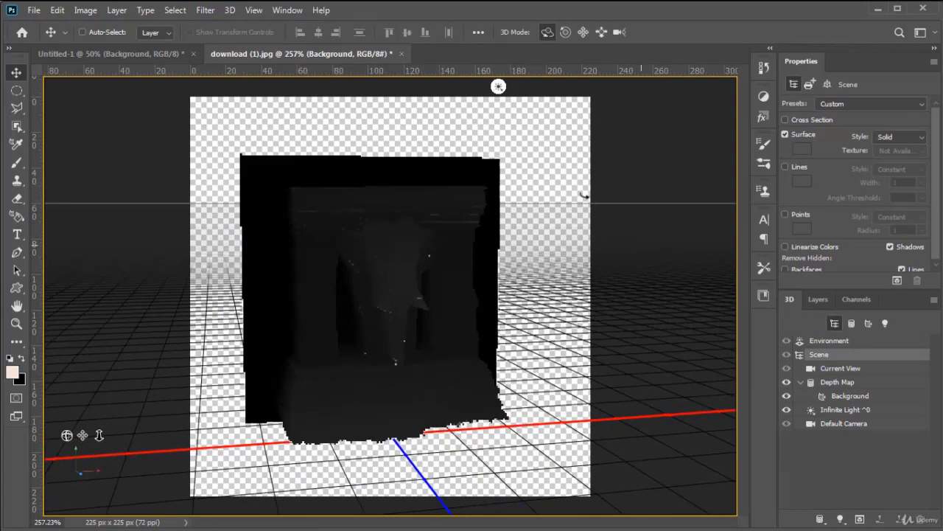
Step: Try to move the infinite light above the elephant mesh and orbit the scene to a raised frontal view
click(499, 87)
drag(497, 86, 497, 122)
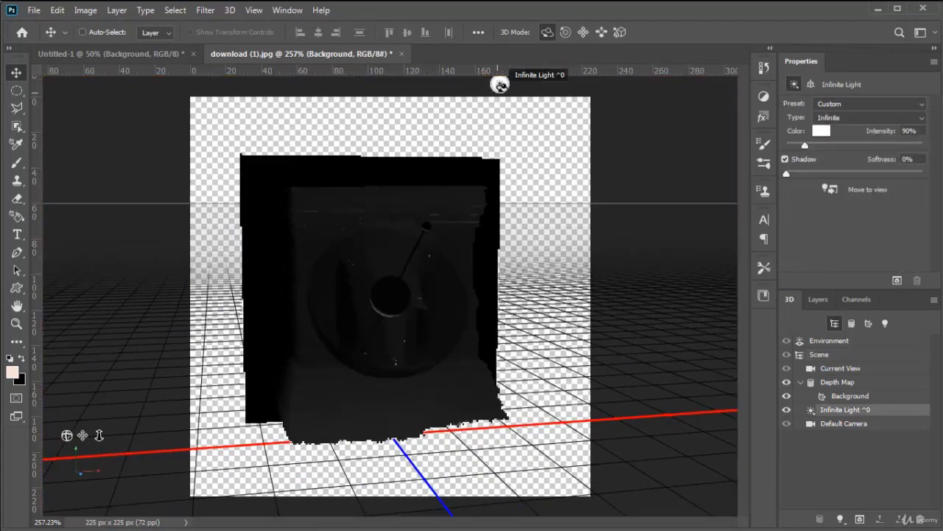
click(502, 88)
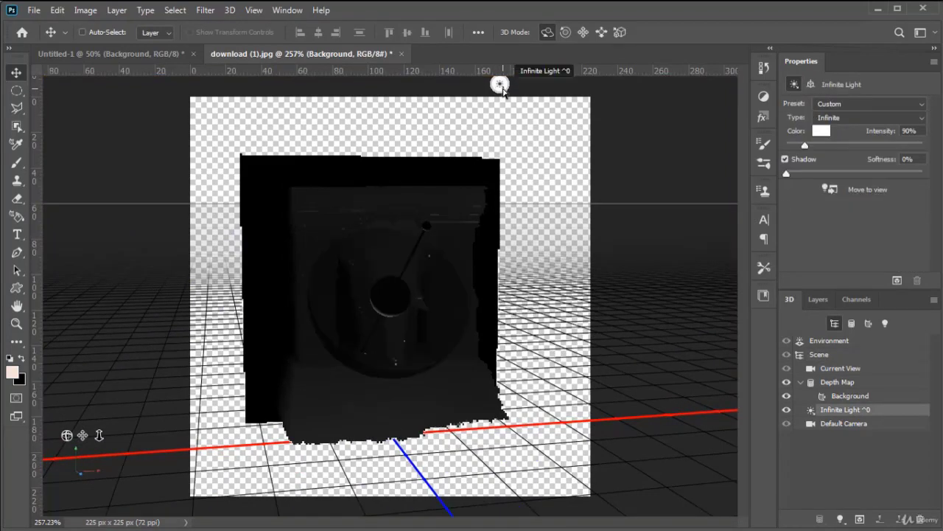
click(502, 89)
mouse_move(553, 289)
mouse_down()
mouse_move(510, 288)
mouse_move(563, 291)
mouse_up()
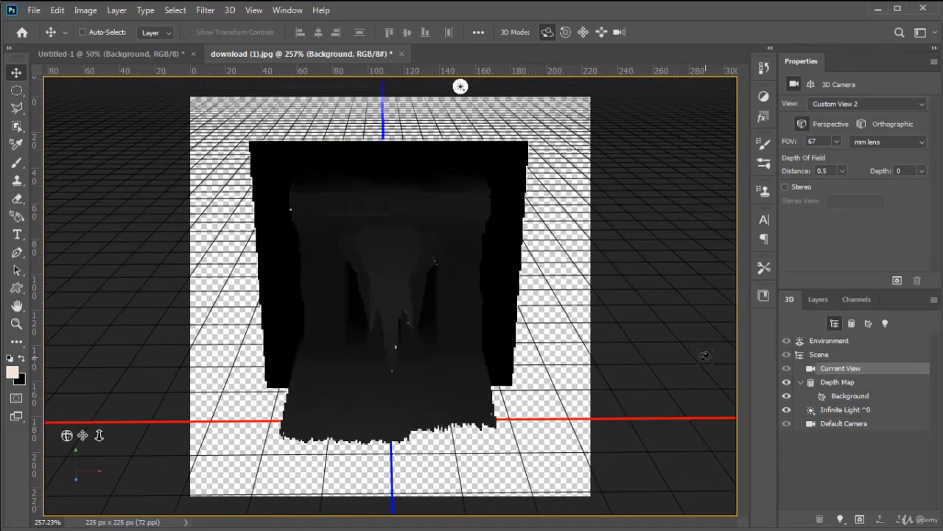
Step: Set the infinite light's intensity to 632%, turn off its shadow, and redirect it to shine from the mesh's left side
click(836, 411)
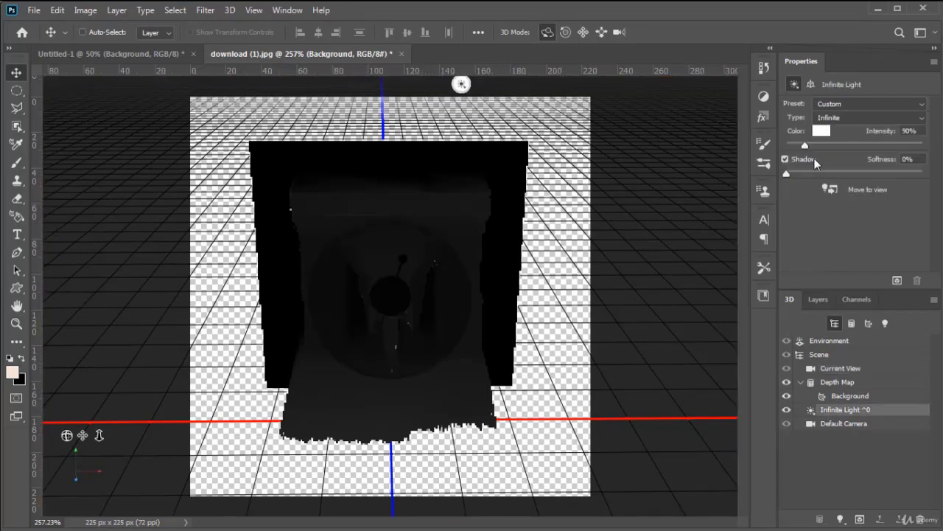
drag(811, 143, 882, 143)
drag(786, 174, 835, 172)
click(786, 159)
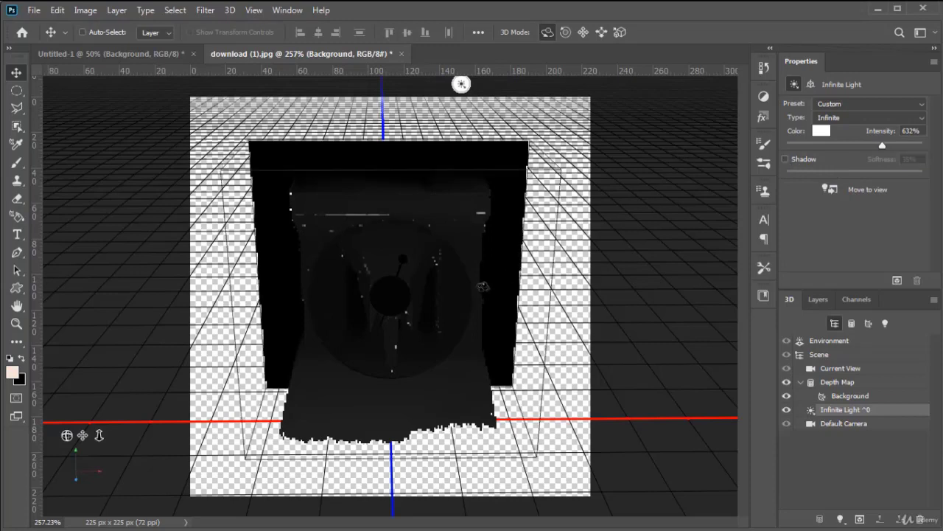
mouse_move(567, 244)
mouse_down()
mouse_move(552, 181)
mouse_move(532, 183)
mouse_move(552, 208)
mouse_move(429, 181)
mouse_move(235, 324)
mouse_move(255, 369)
mouse_move(267, 295)
mouse_up()
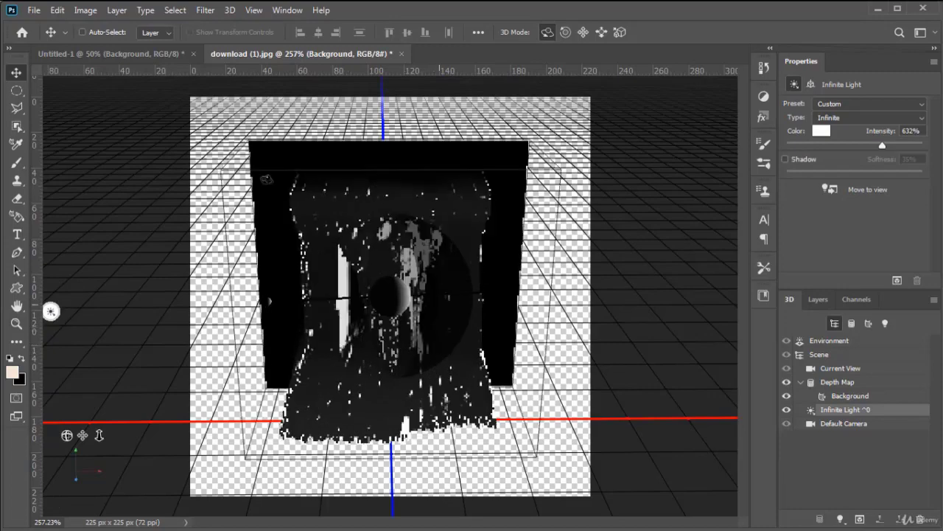
Step: Open the horse image download from the depth map folder
click(34, 10)
click(40, 35)
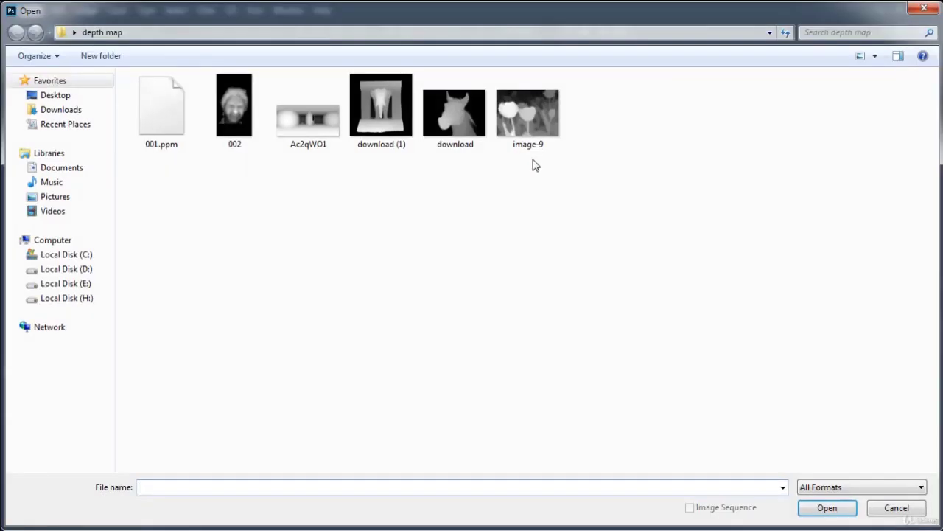
double_click(465, 110)
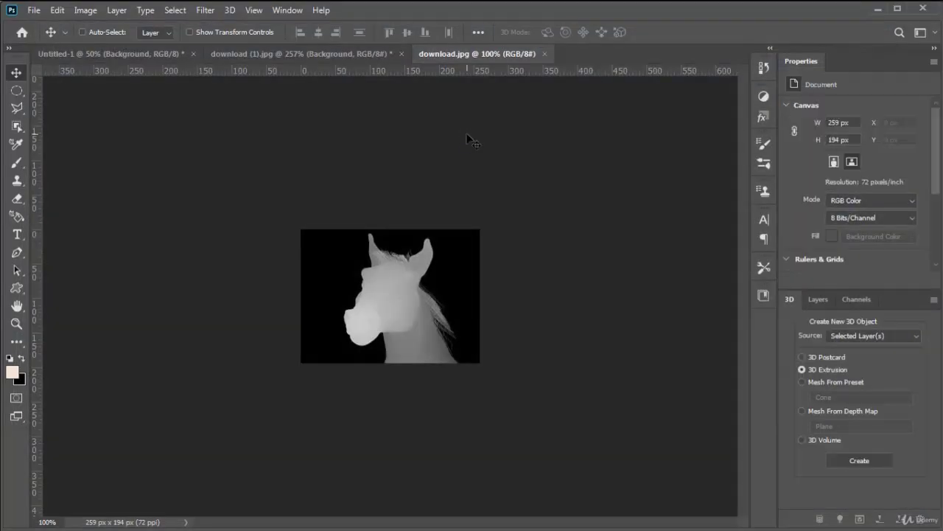
Step: Create a Depth Map to Plane mesh from the horse image's layer
click(233, 10)
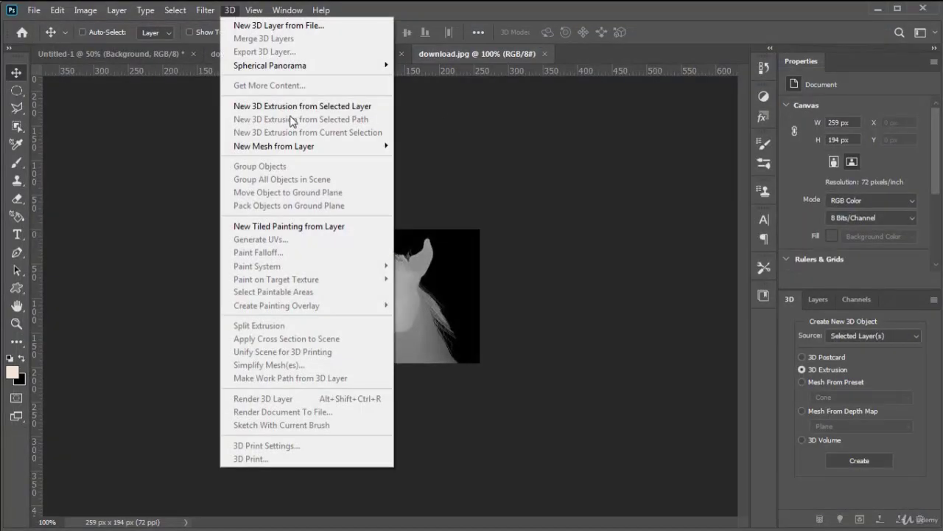
mouse_move(322, 151)
mouse_move(465, 172)
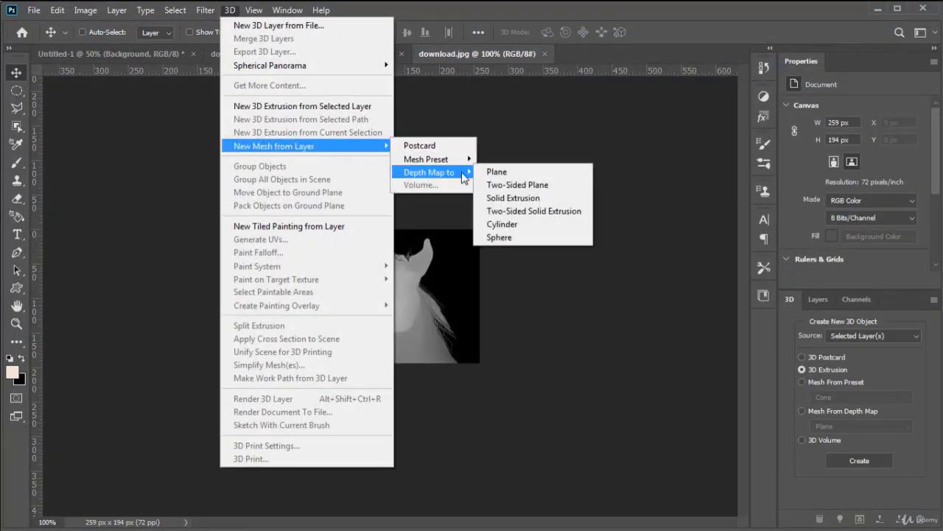
click(492, 174)
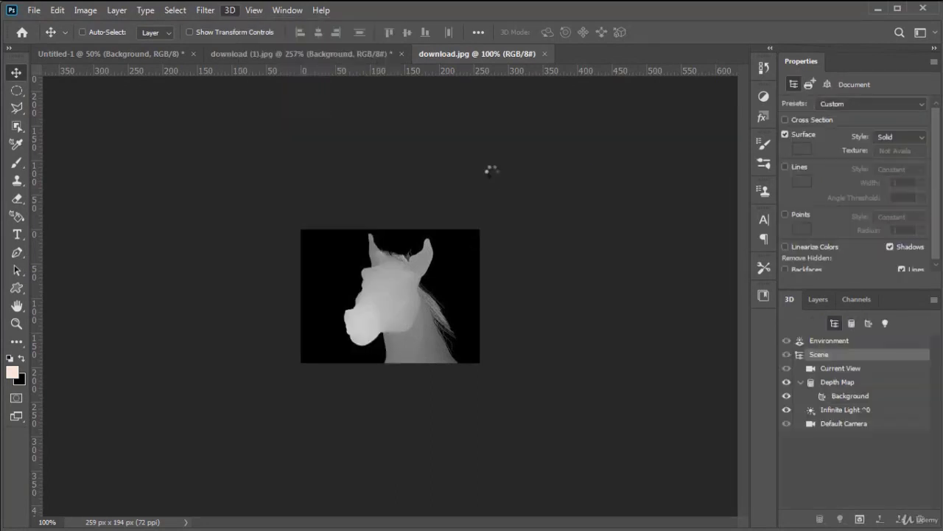
mouse_move(521, 199)
mouse_down()
mouse_move(478, 210)
mouse_move(447, 201)
mouse_move(565, 202)
mouse_move(398, 208)
mouse_move(522, 204)
mouse_up()
Step: Redirect the infinite light to shine on the front of the horse mesh and orbit the scene to view its relief
click(439, 87)
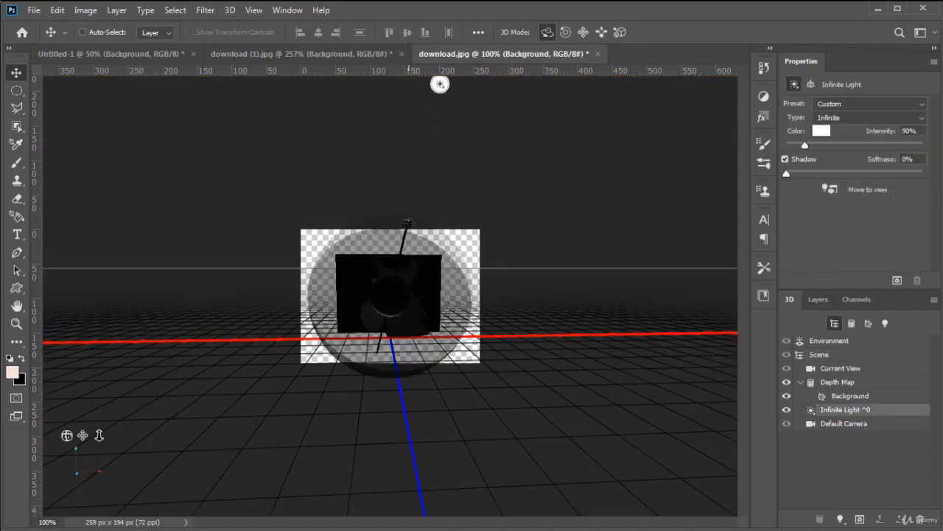
mouse_move(409, 225)
mouse_down()
mouse_move(442, 161)
mouse_move(420, 190)
mouse_move(423, 179)
mouse_up()
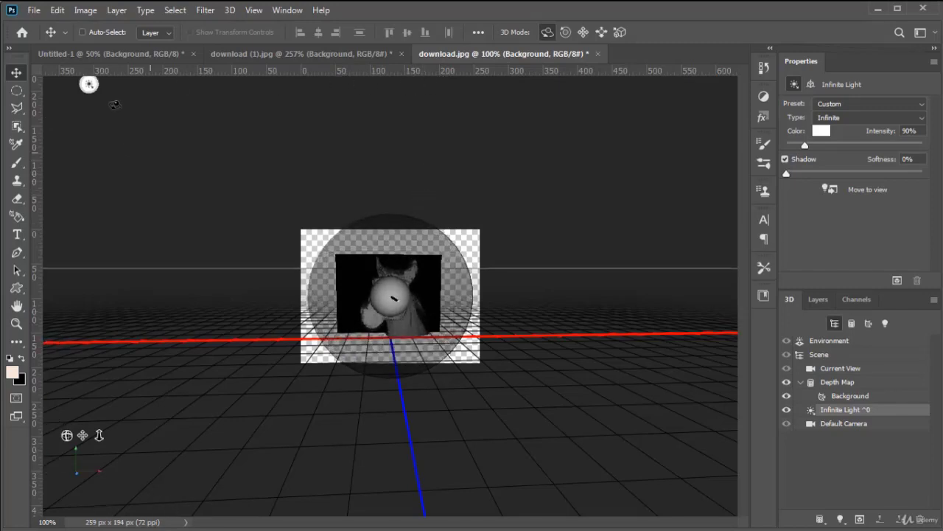
click(247, 195)
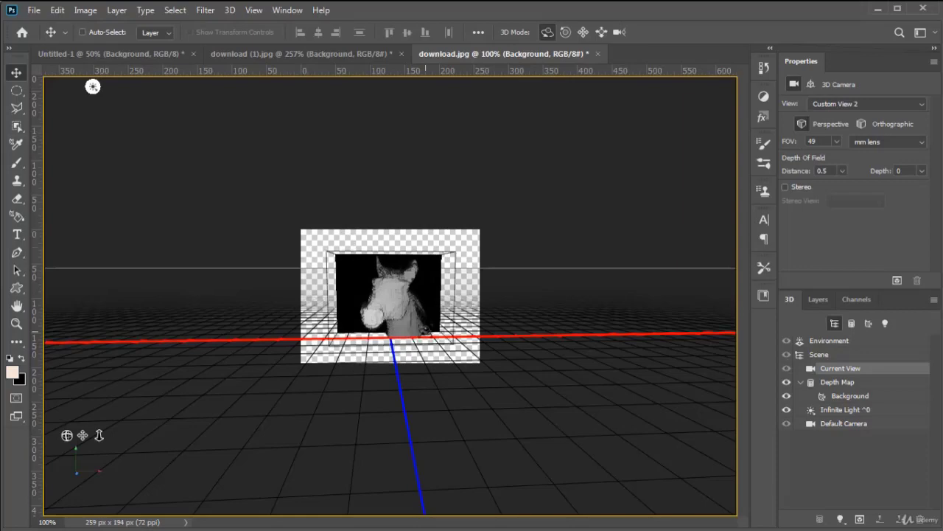
drag(92, 86, 727, 115)
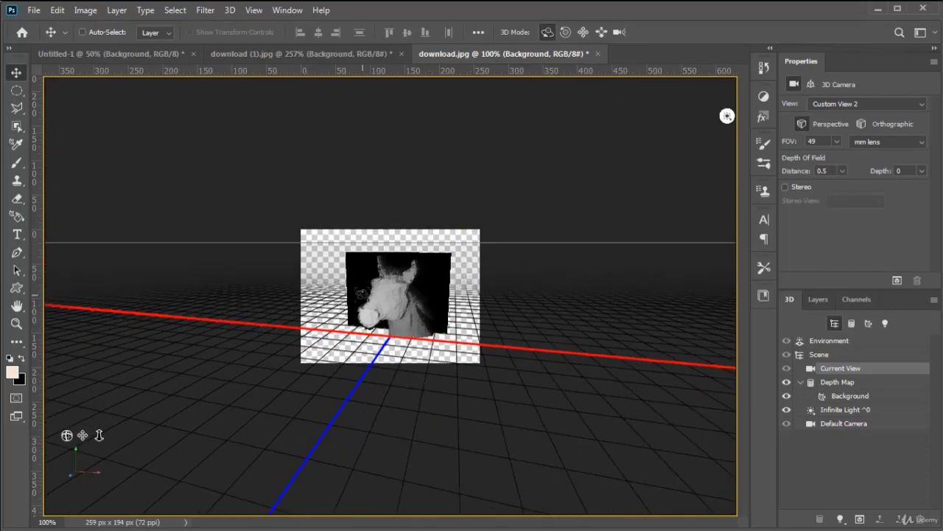
scroll(408, 299, up, 8)
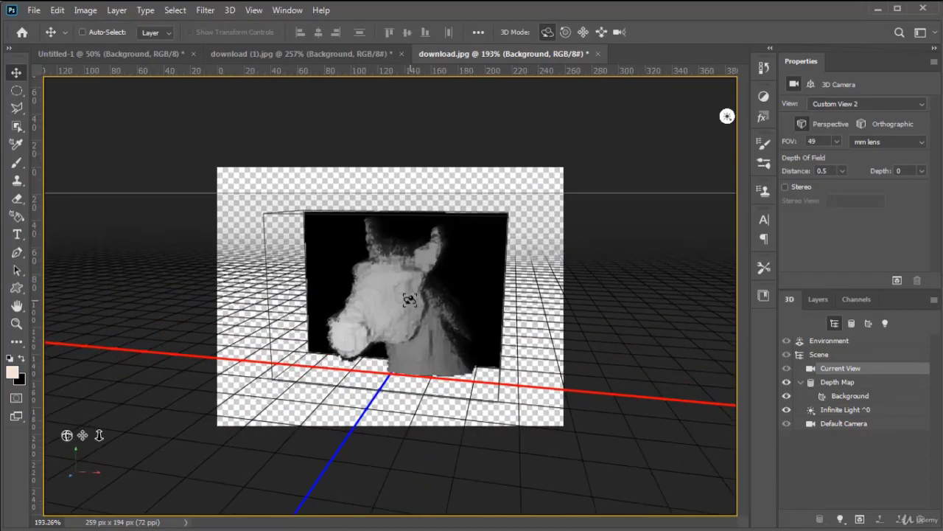
drag(435, 429, 439, 475)
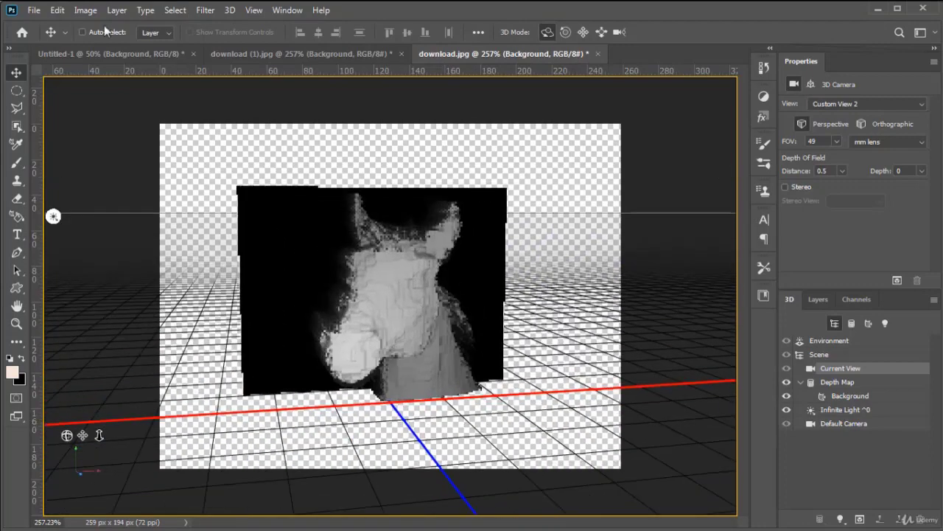
Step: Close the horse document download.jpg without saving its changes
click(34, 10)
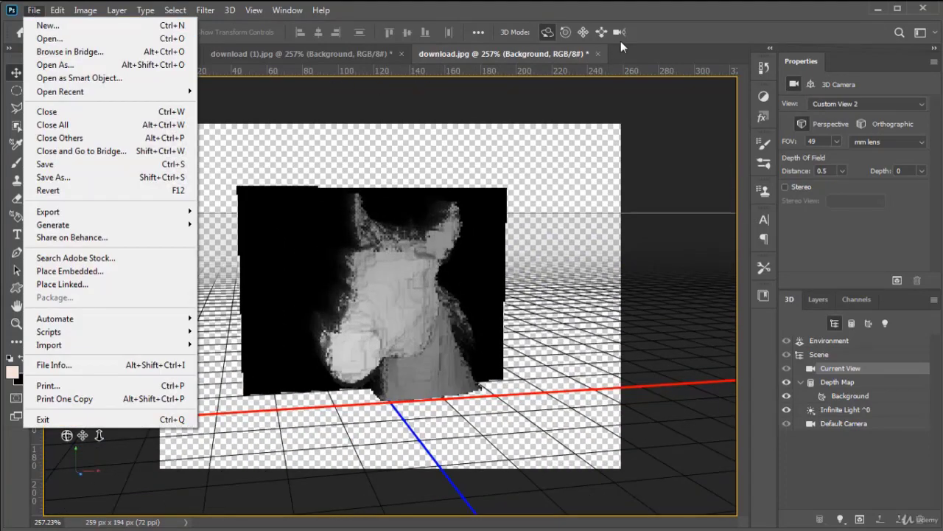
click(597, 53)
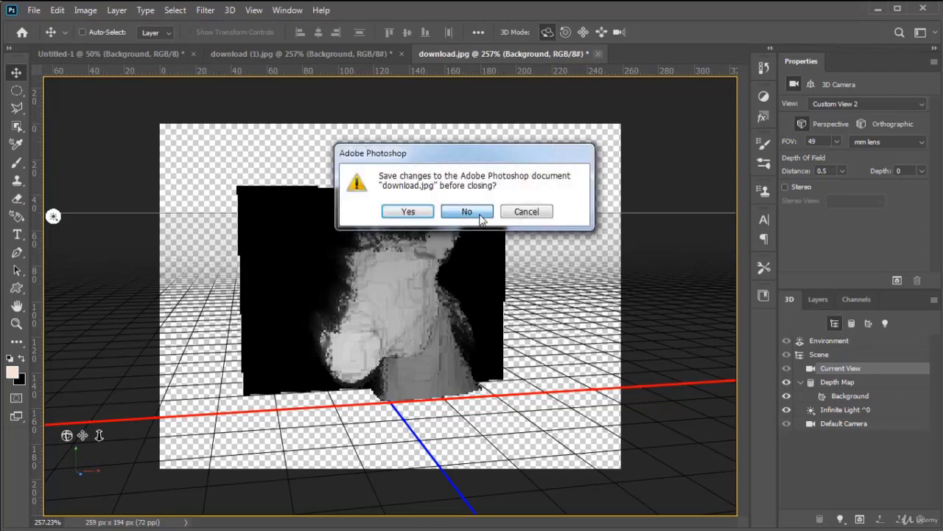
click(479, 213)
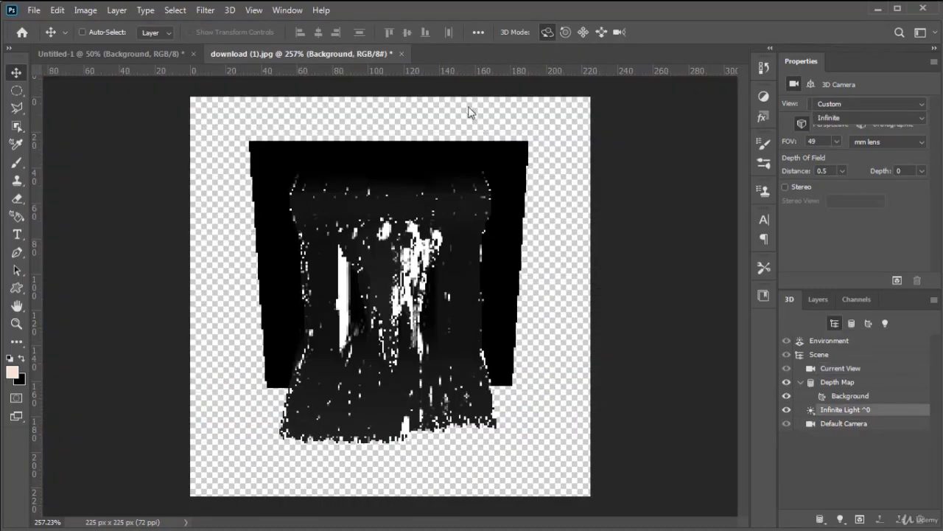
Step: Redirect the infinite light to shine on the front of the elephant mesh and orbit the scene to view its relief
click(403, 54)
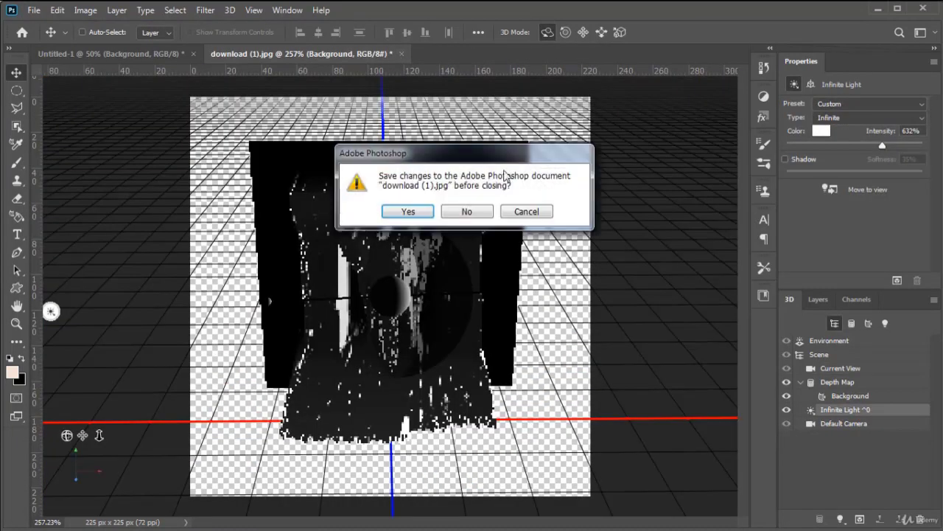
click(528, 212)
click(52, 311)
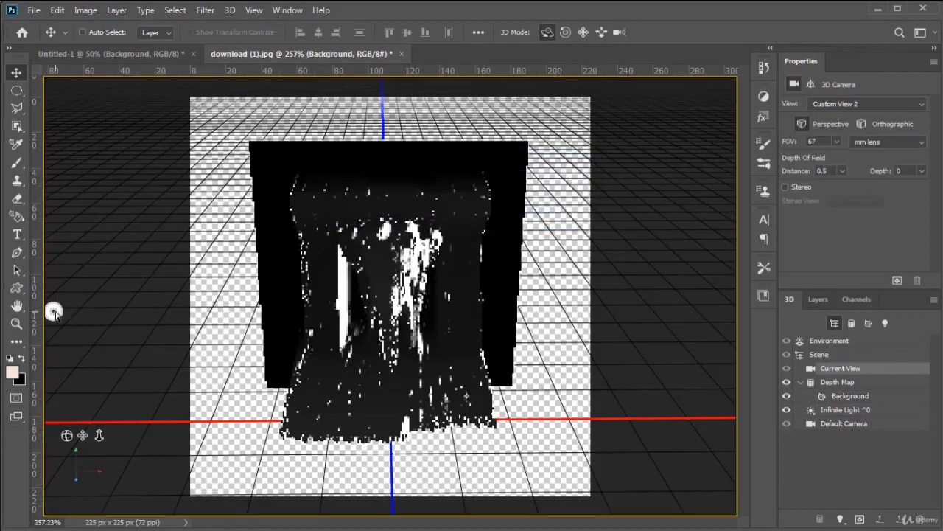
drag(54, 311, 53, 451)
drag(375, 286, 384, 308)
click(53, 244)
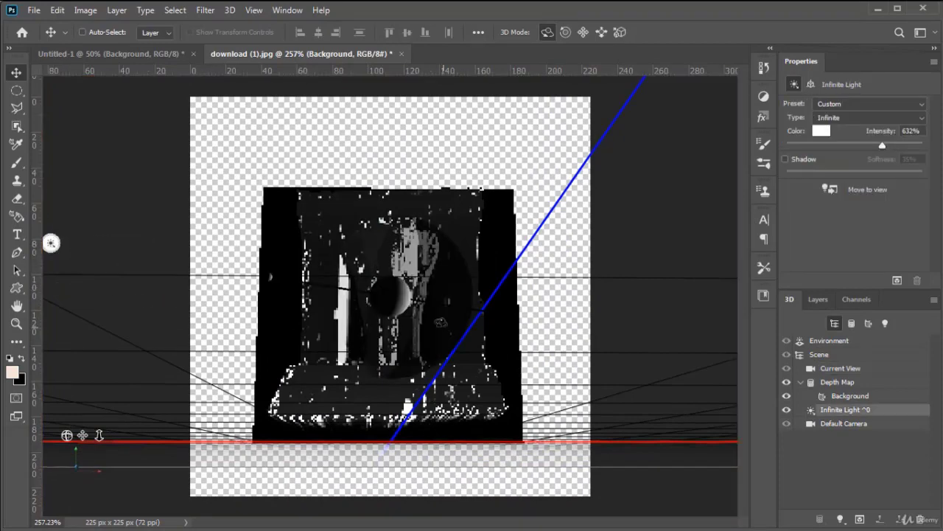
drag(394, 290, 259, 272)
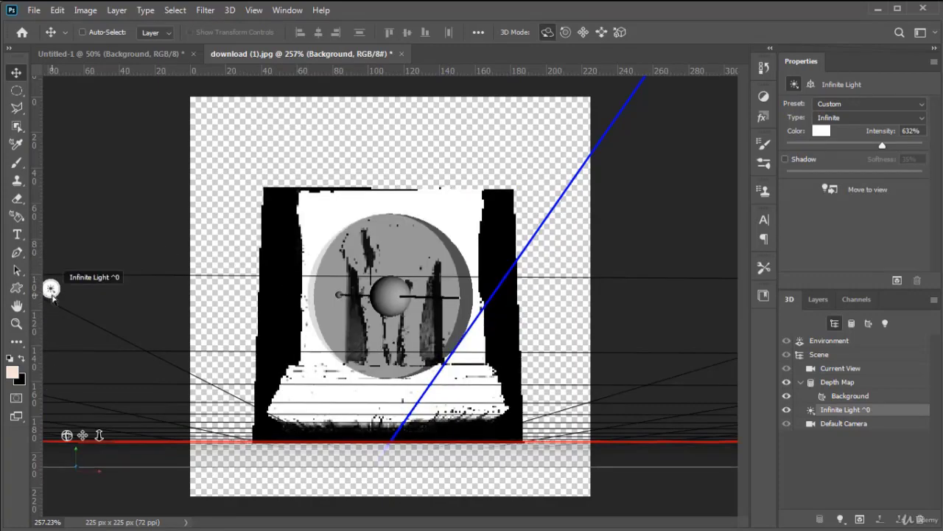
drag(52, 295, 359, 259)
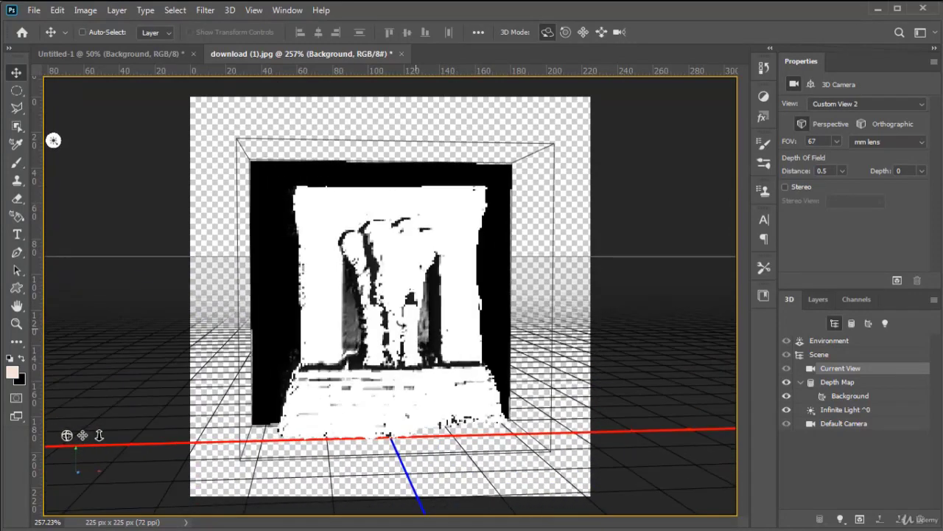
Step: Close the elephant document without saving and open the portrait image 002 from the depth map folder
click(402, 53)
click(446, 211)
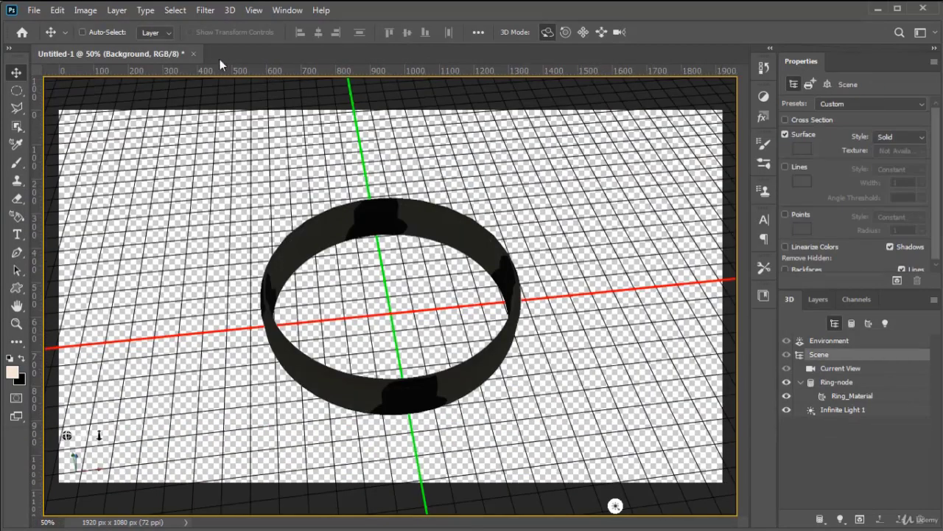
click(34, 10)
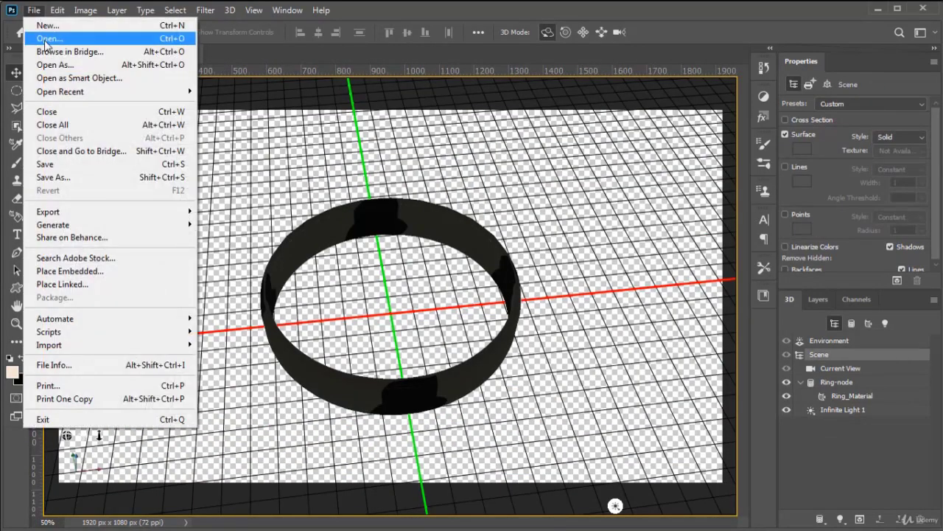
click(37, 36)
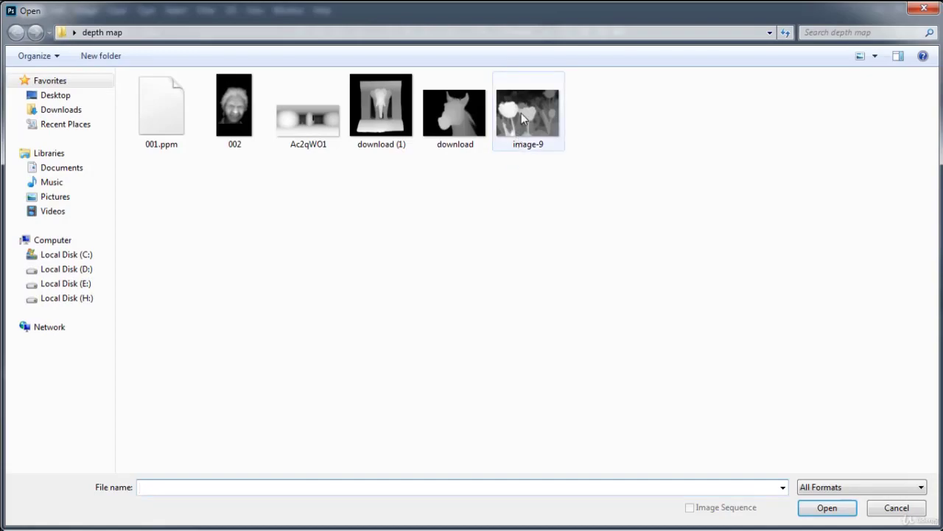
double_click(246, 107)
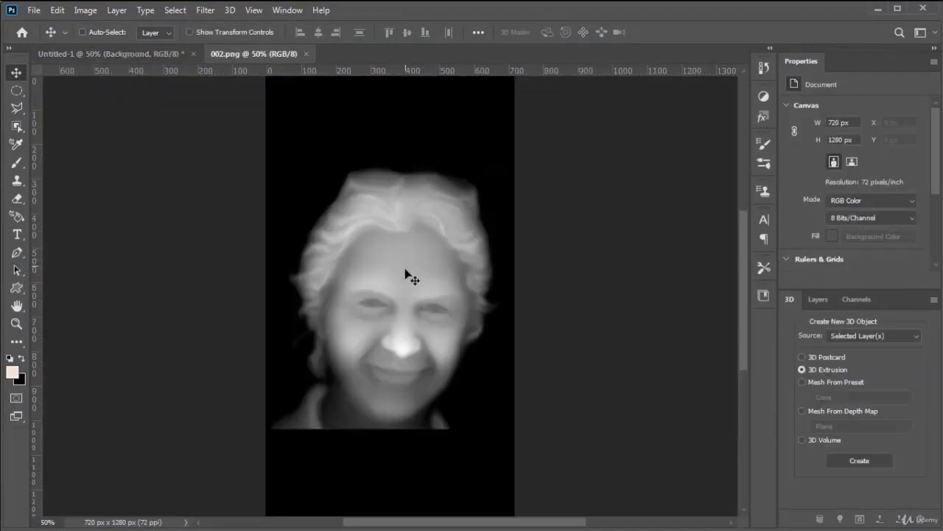
scroll(411, 313, up, 2)
scroll(411, 314, down, 1)
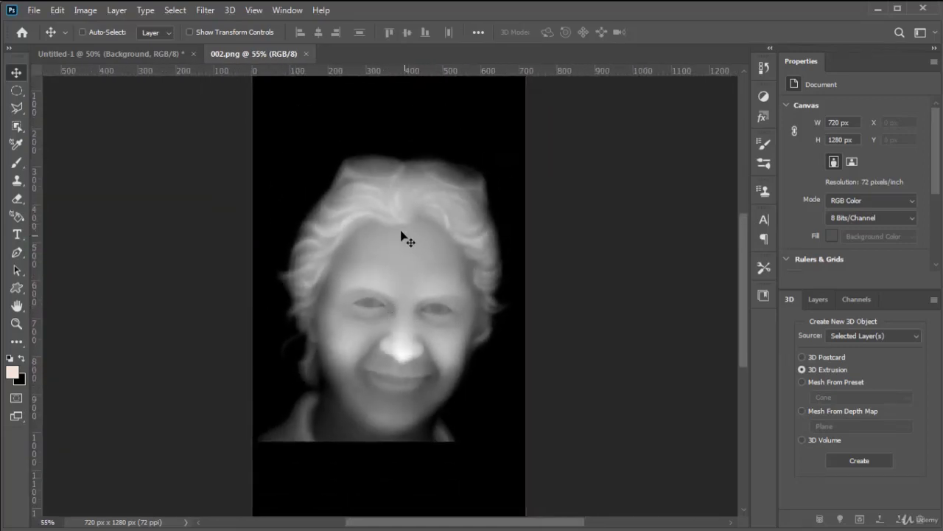
Step: Create a Depth Map to Two-Sided Plane mesh from the portrait's layer and orbit the scene to an angled view
click(230, 12)
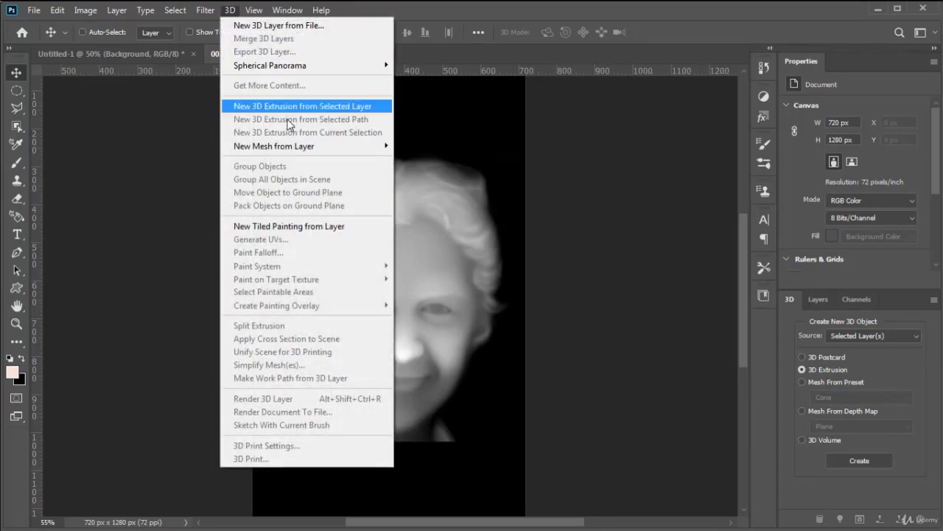
mouse_move(318, 152)
mouse_move(436, 174)
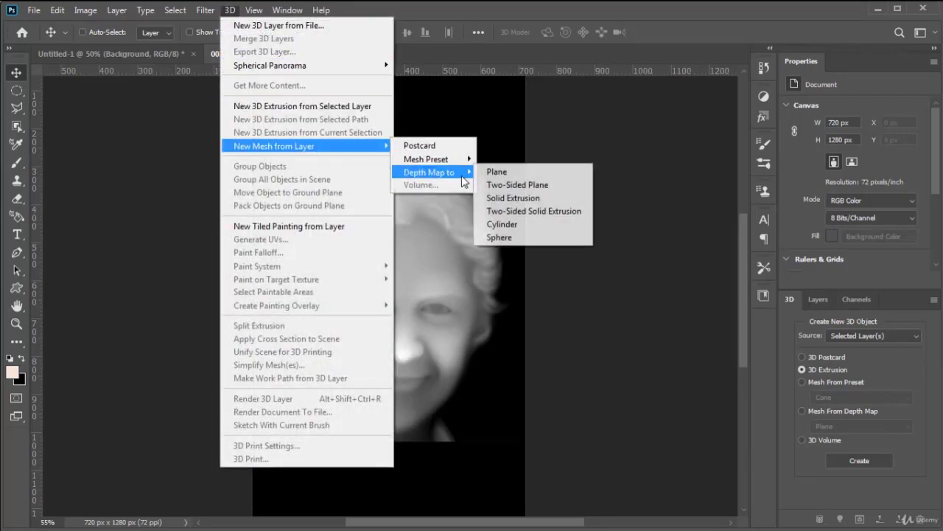
click(565, 191)
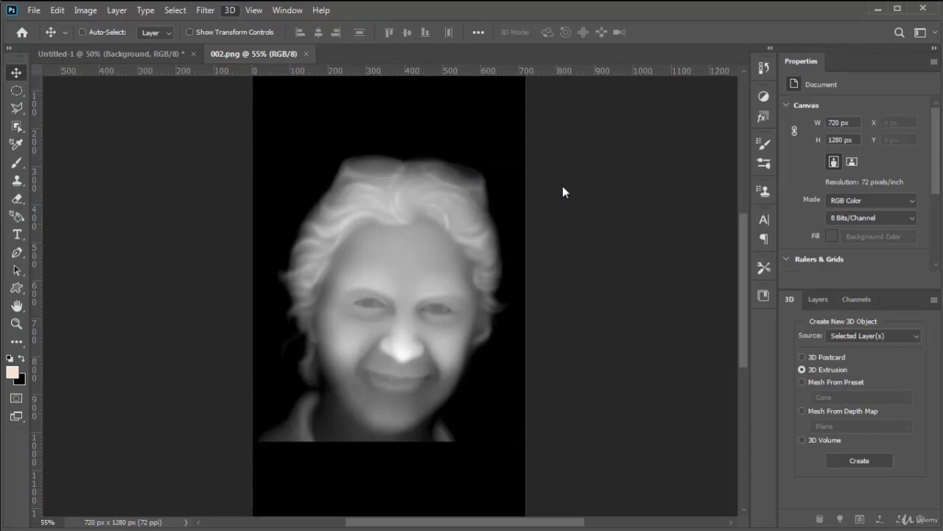
drag(516, 248, 298, 255)
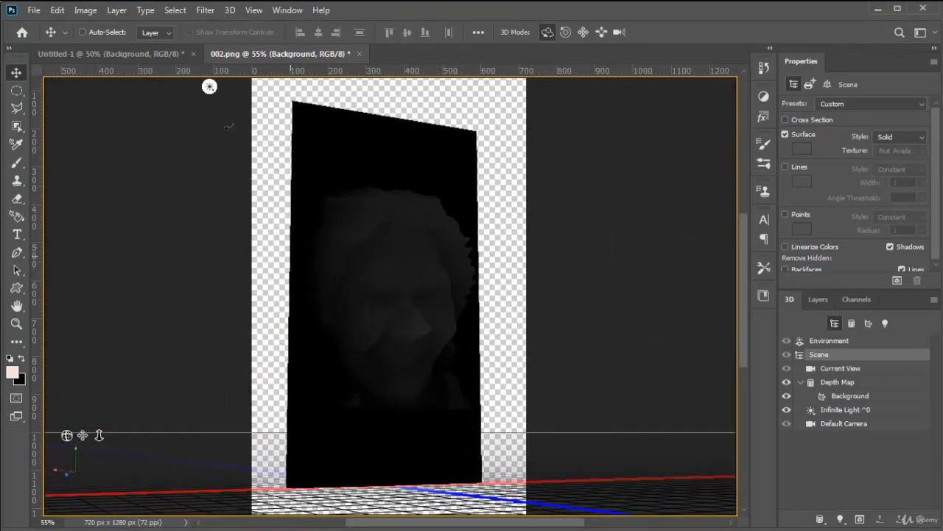
Step: Rotate the infinite light around the two-sided portrait mesh so that it shines from a different angle
click(210, 87)
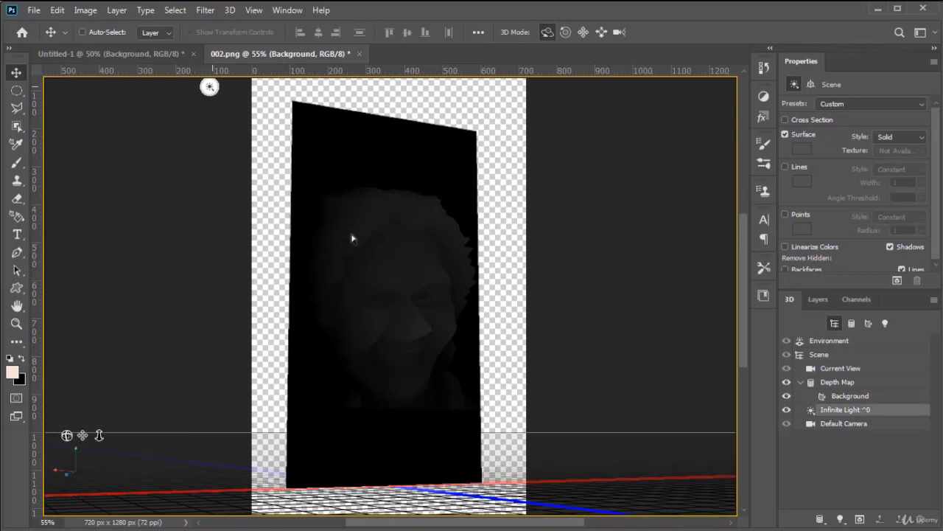
mouse_move(390, 301)
mouse_down()
mouse_move(489, 352)
mouse_move(628, 342)
mouse_move(374, 282)
mouse_move(200, 152)
mouse_move(299, 245)
mouse_move(208, 216)
mouse_move(464, 302)
mouse_up()
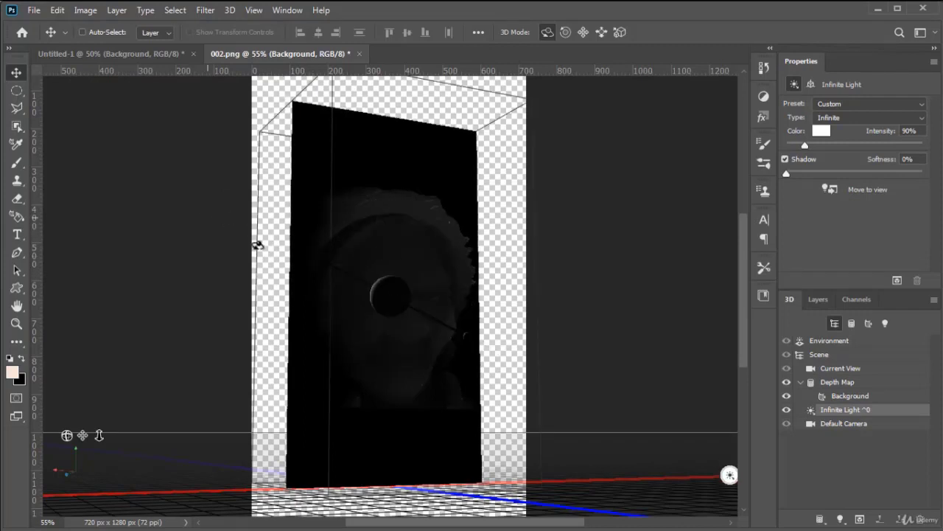
drag(257, 246, 492, 346)
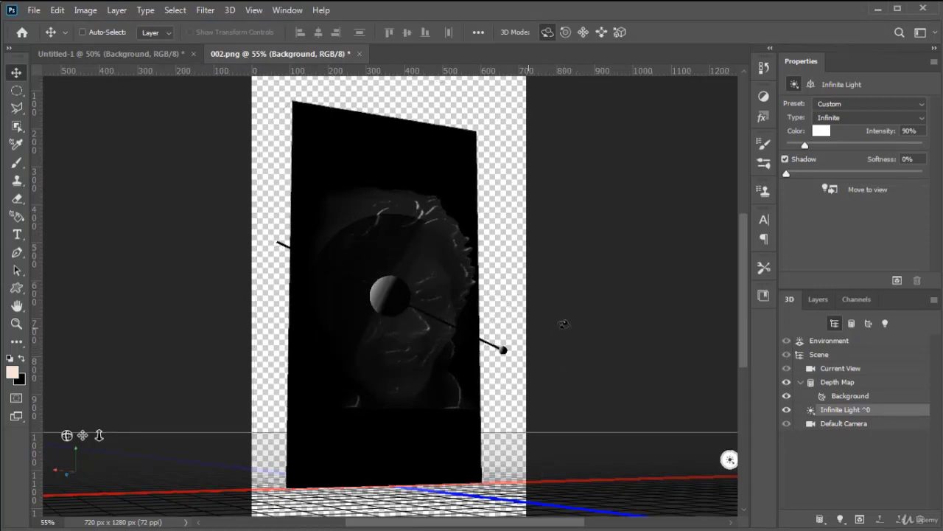
drag(565, 323, 565, 282)
drag(641, 485, 687, 503)
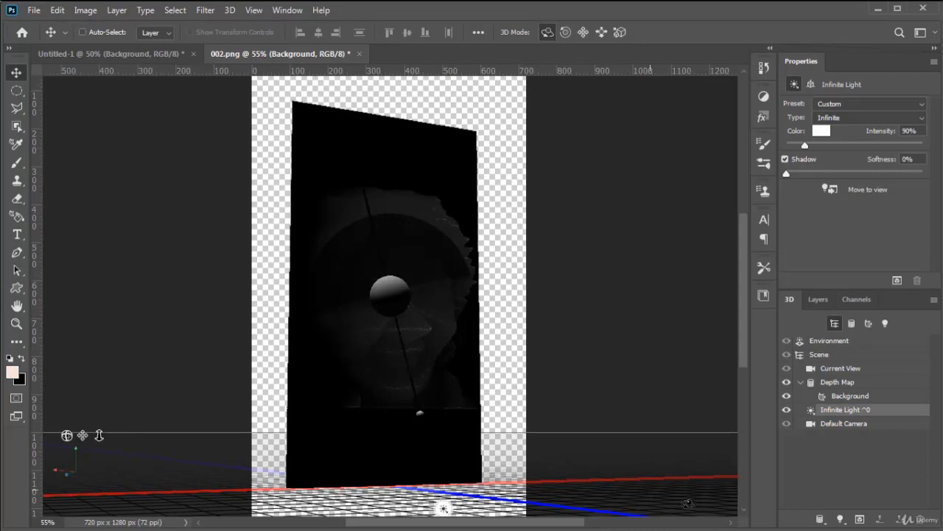
drag(462, 302, 543, 340)
Step: Orbit to the portrait mesh's side profile, move the mesh about -93 px along the X axis and deselect it
click(486, 301)
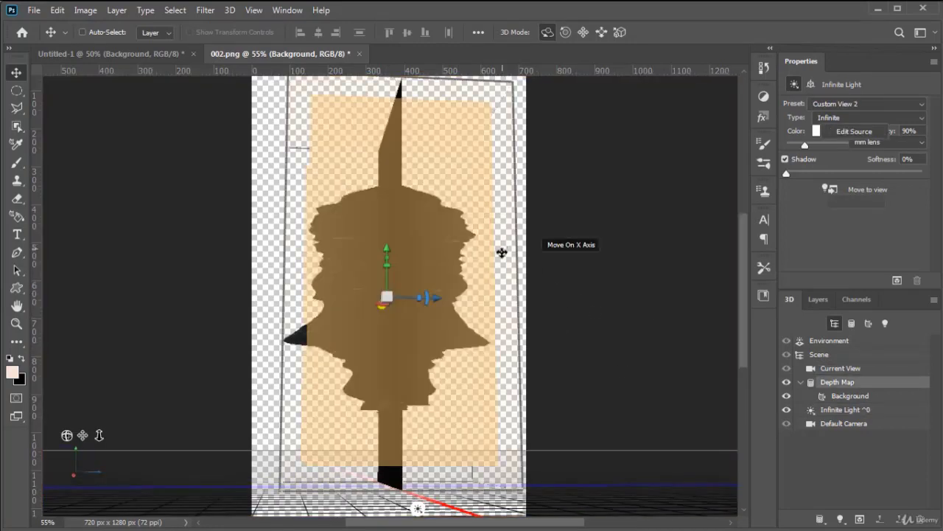
drag(502, 250, 563, 272)
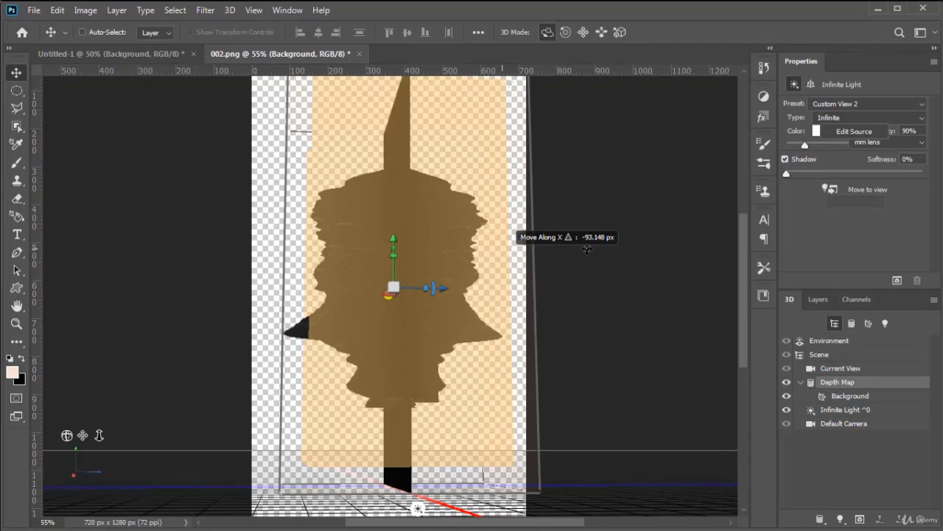
click(613, 214)
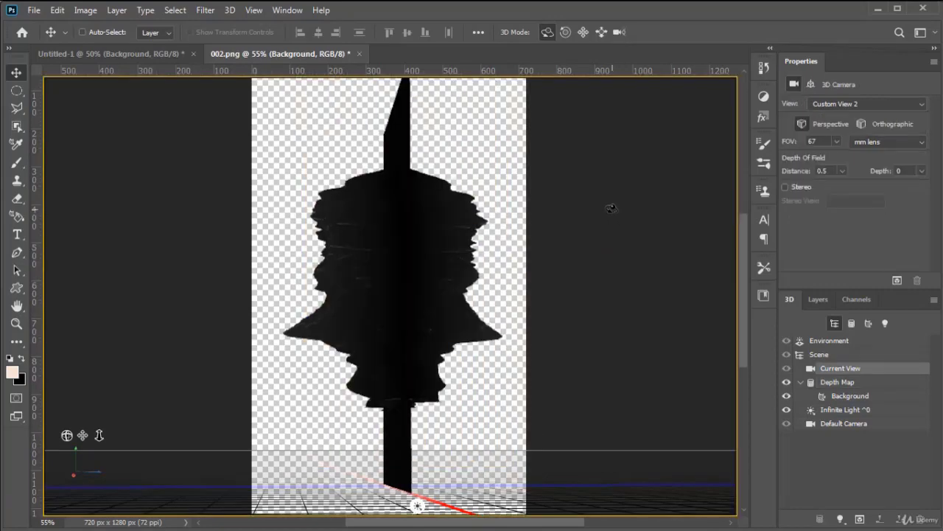
Step: Orbit to the front of the two-sided portrait mesh and rotate the infinite light so that it shines from another direction
drag(543, 230, 459, 228)
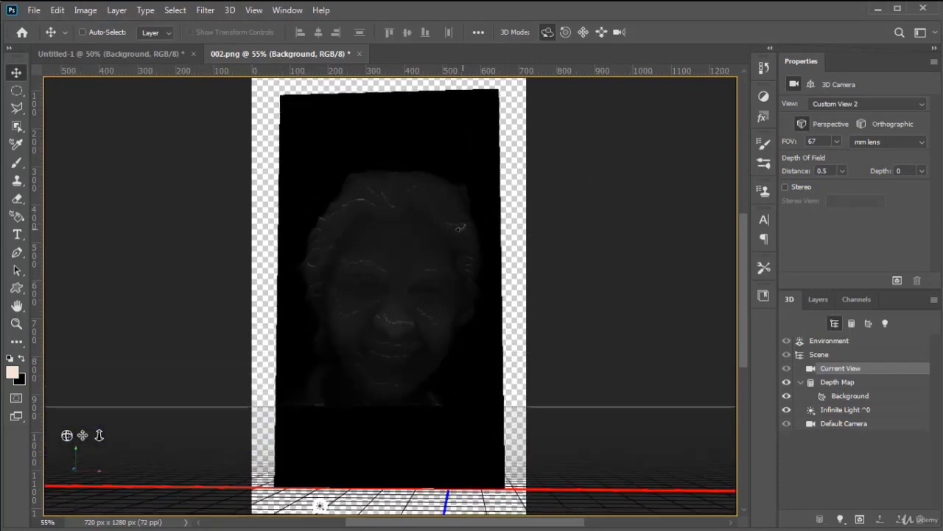
click(845, 410)
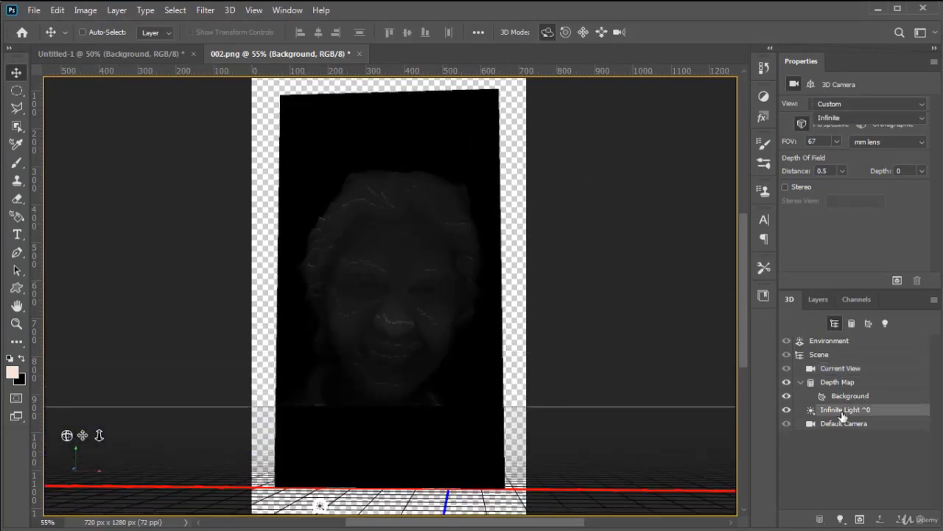
click(391, 290)
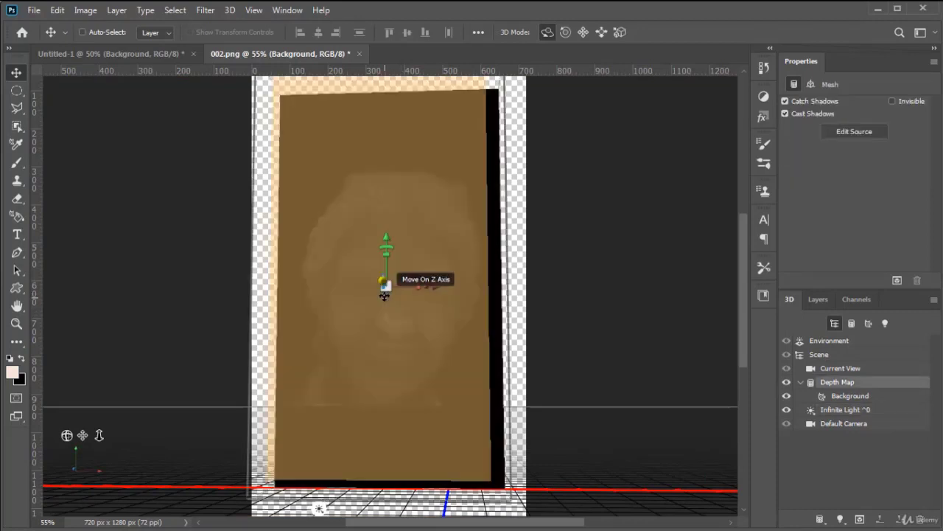
click(571, 288)
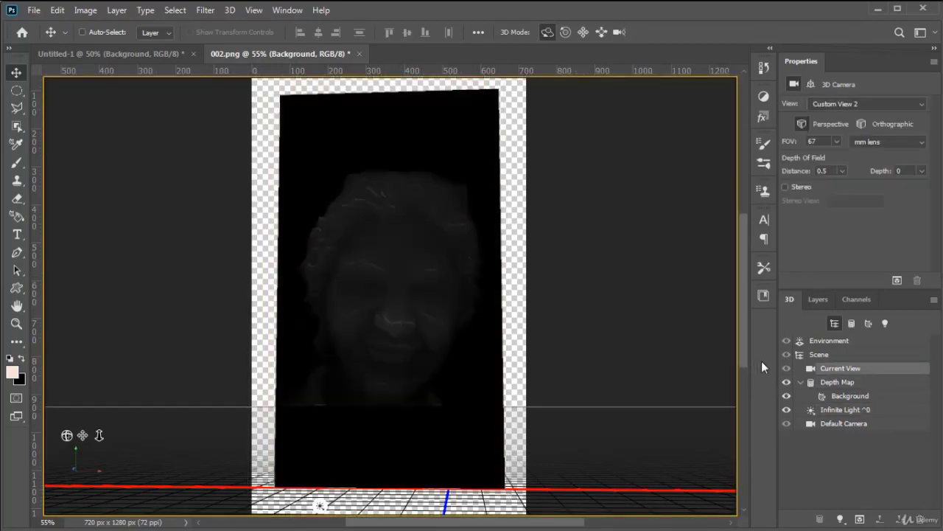
click(845, 410)
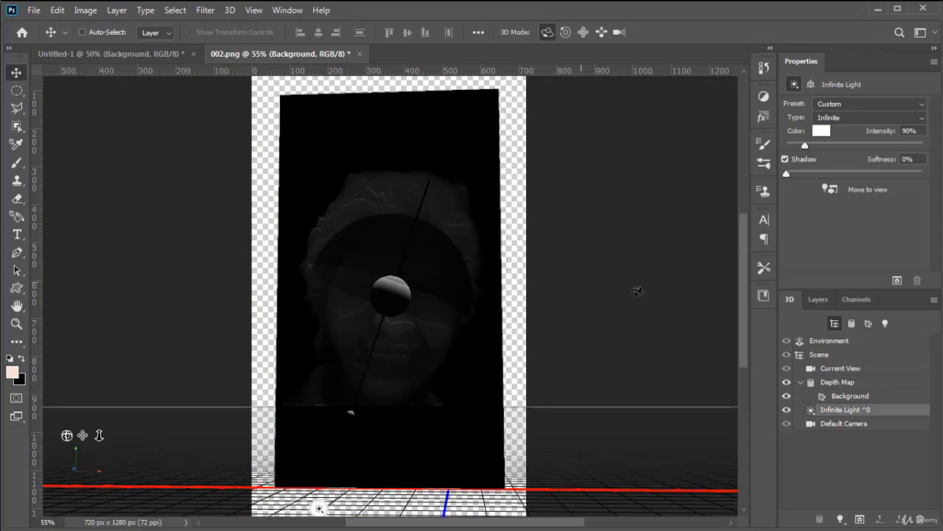
drag(638, 291, 561, 364)
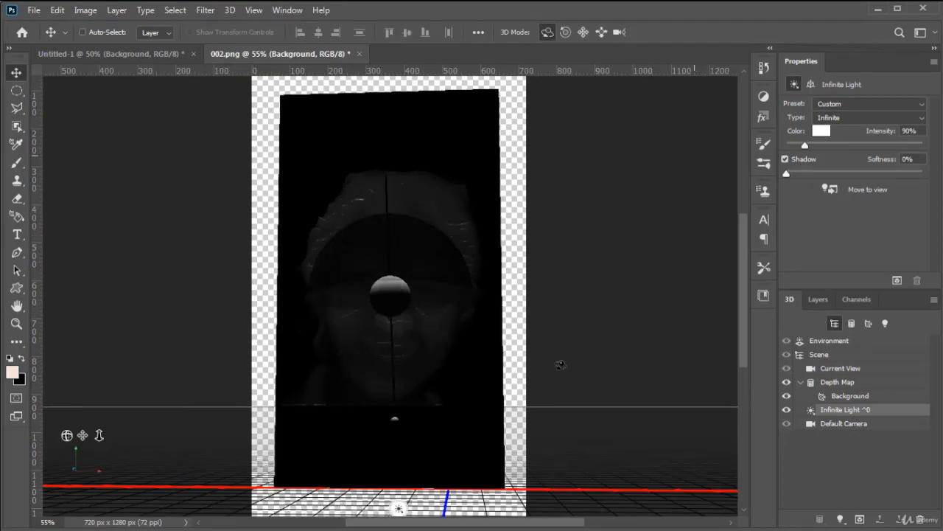
mouse_move(554, 238)
mouse_down()
mouse_move(553, 420)
mouse_move(546, 275)
mouse_move(529, 438)
mouse_up()
mouse_move(530, 272)
mouse_down()
mouse_move(530, 372)
mouse_move(498, 279)
mouse_up()
mouse_move(529, 353)
mouse_down()
mouse_move(488, 208)
mouse_move(550, 218)
mouse_up()
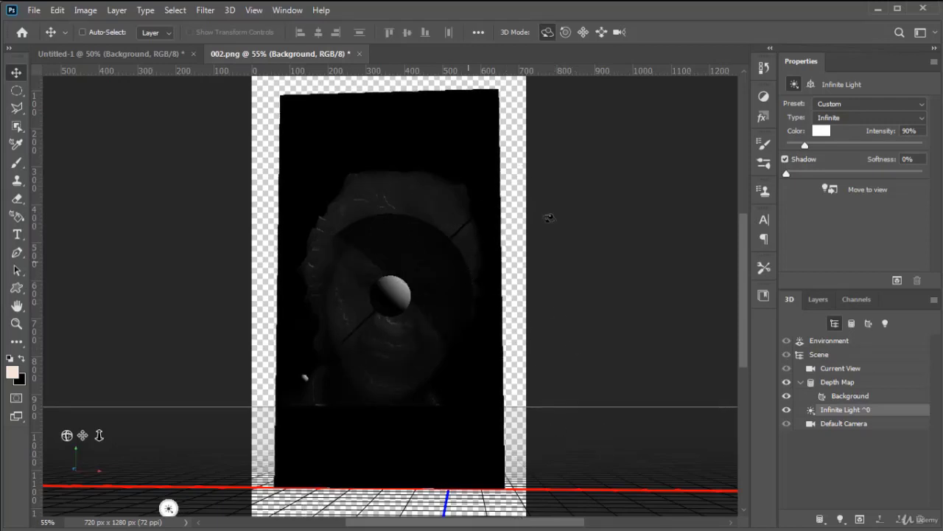
Step: Tilt the two-sided portrait mesh about its centre and deselect it
click(482, 429)
drag(231, 492, 481, 426)
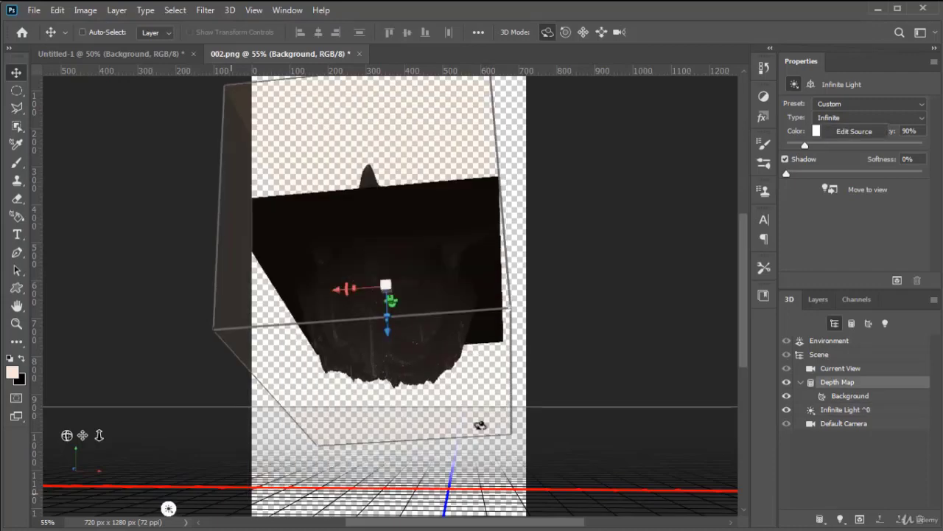
click(538, 419)
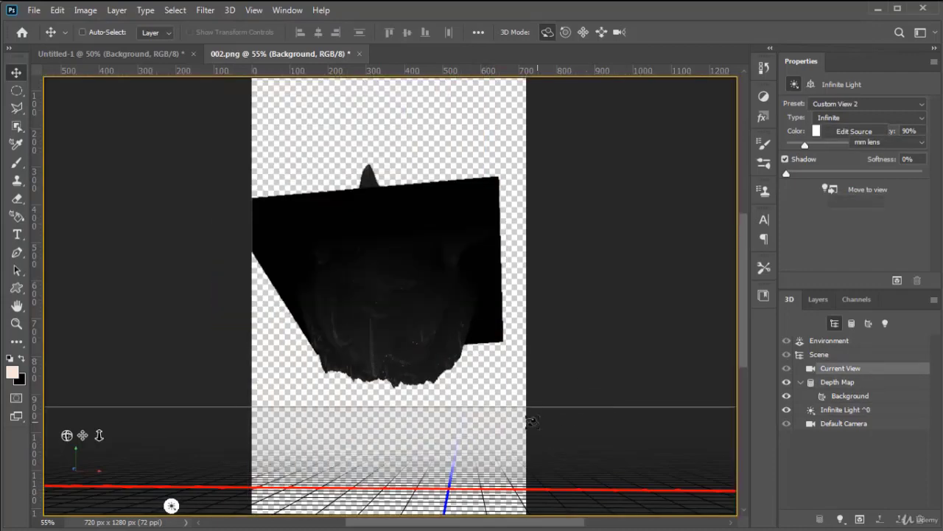
Step: Orbit around the tilted portrait mesh to examine the relief on both of its sides
drag(499, 420, 532, 330)
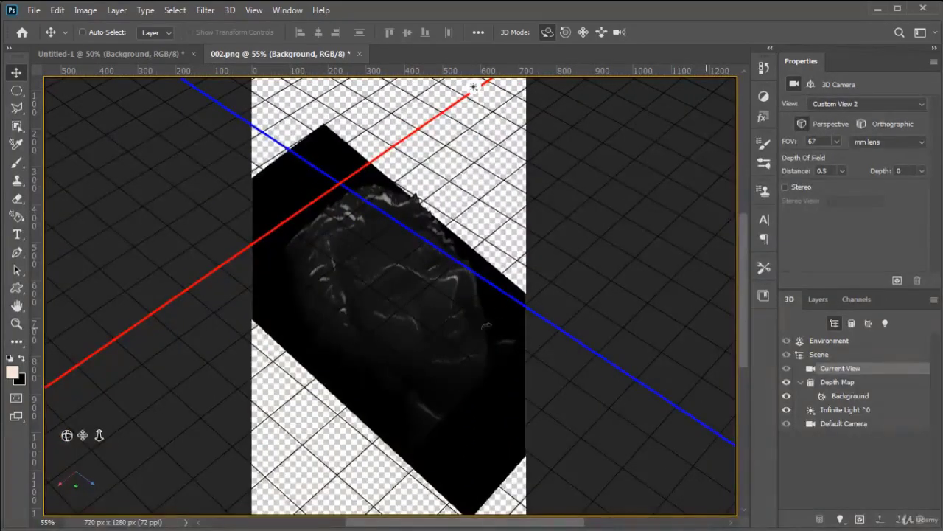
drag(463, 325, 408, 288)
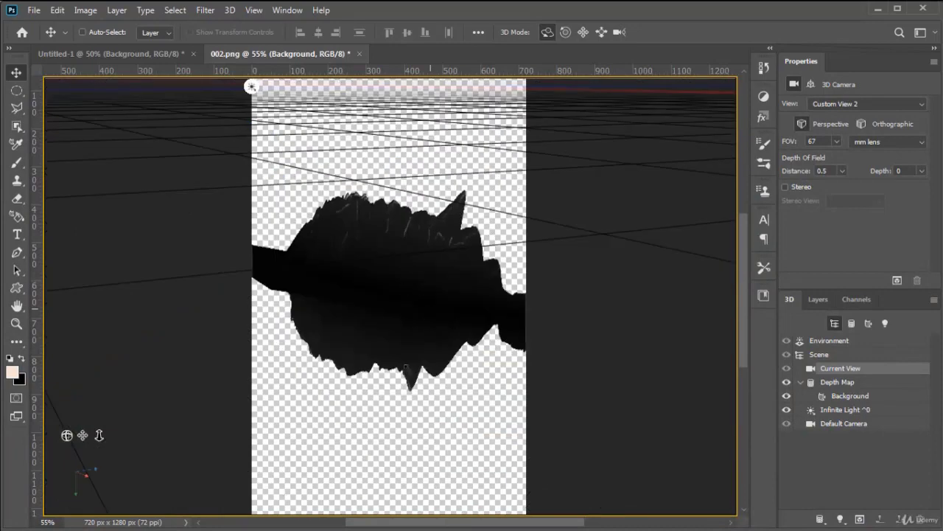
drag(420, 344, 413, 435)
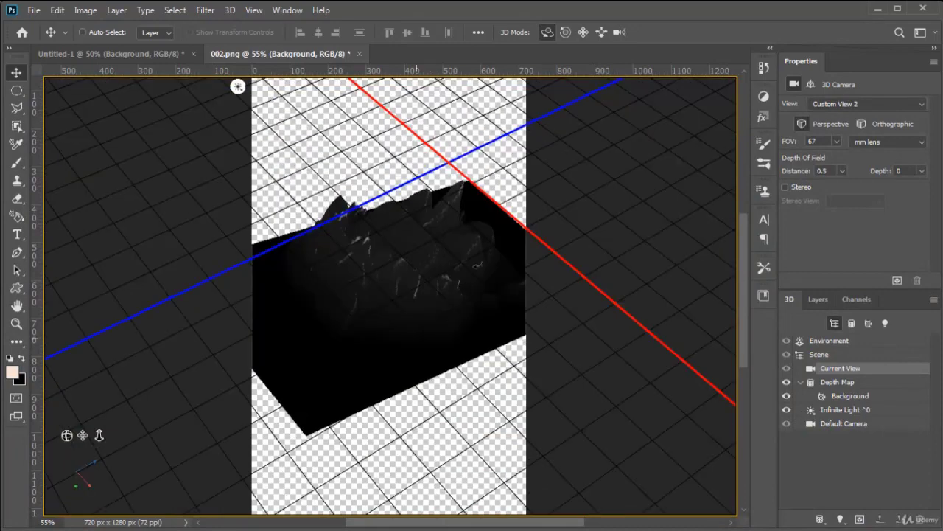
drag(476, 265, 469, 306)
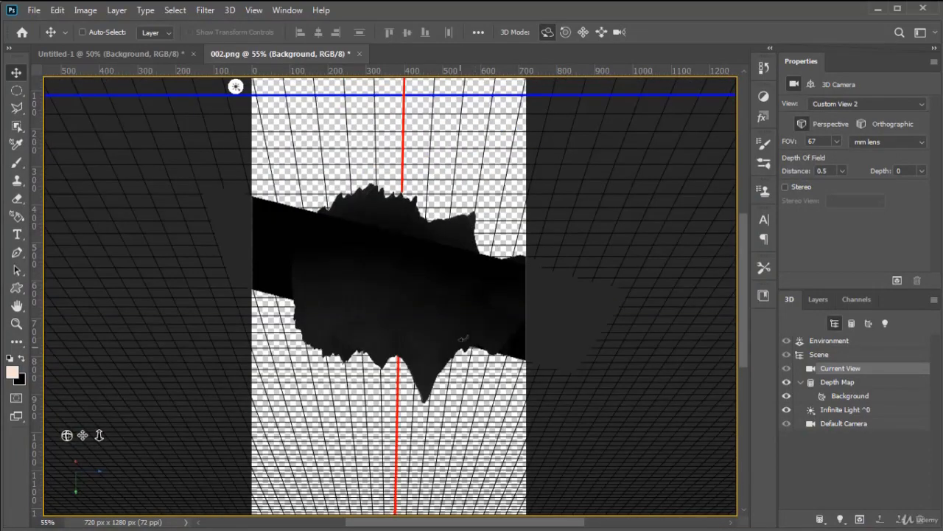
drag(464, 339, 300, 325)
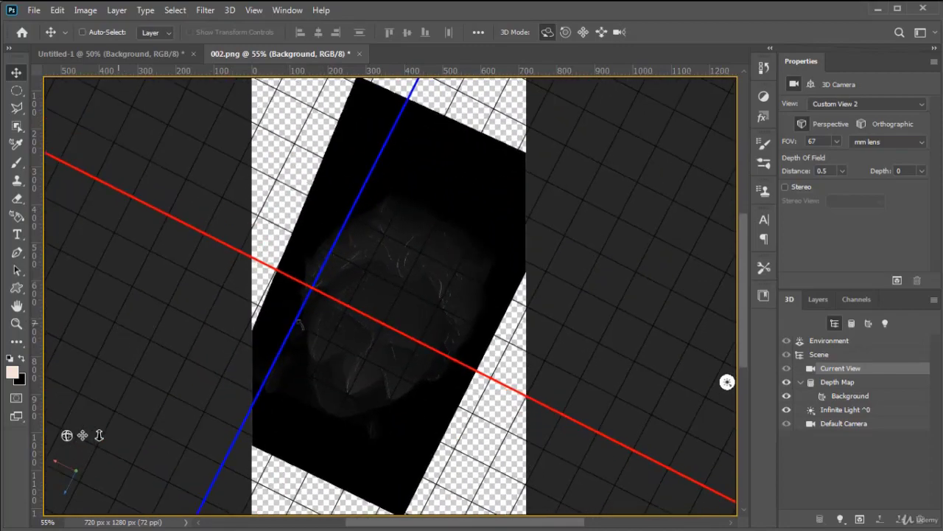
drag(229, 300, 300, 325)
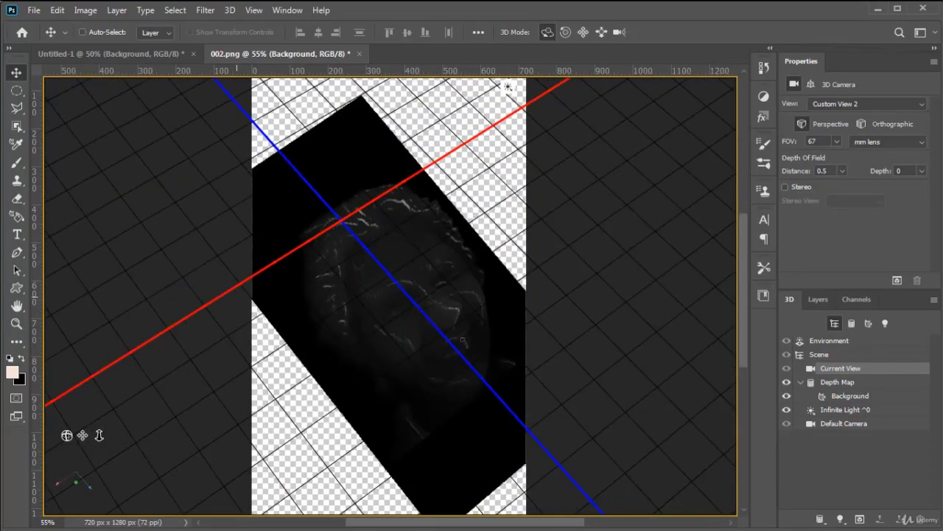
drag(468, 339, 473, 318)
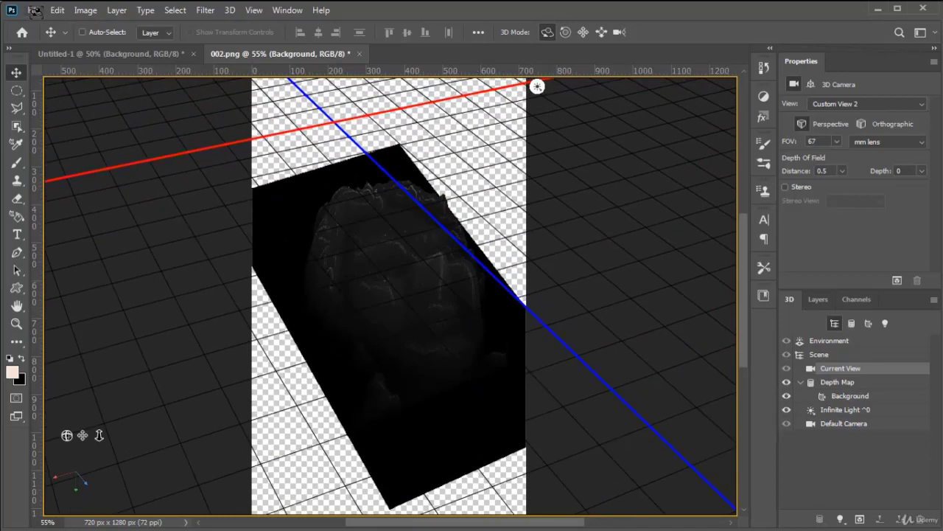
Step: Close the portrait document and the ring document without saving changes
click(359, 54)
click(475, 212)
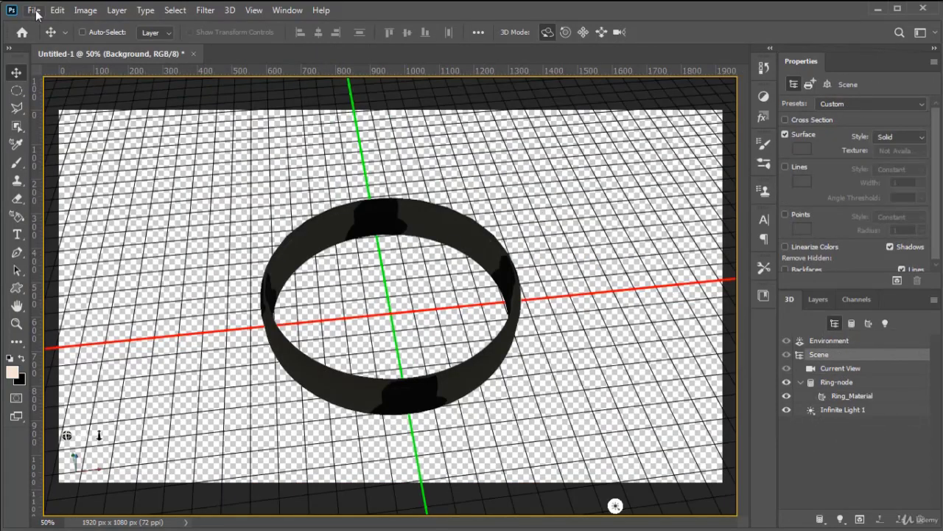
click(34, 10)
mouse_move(57, 10)
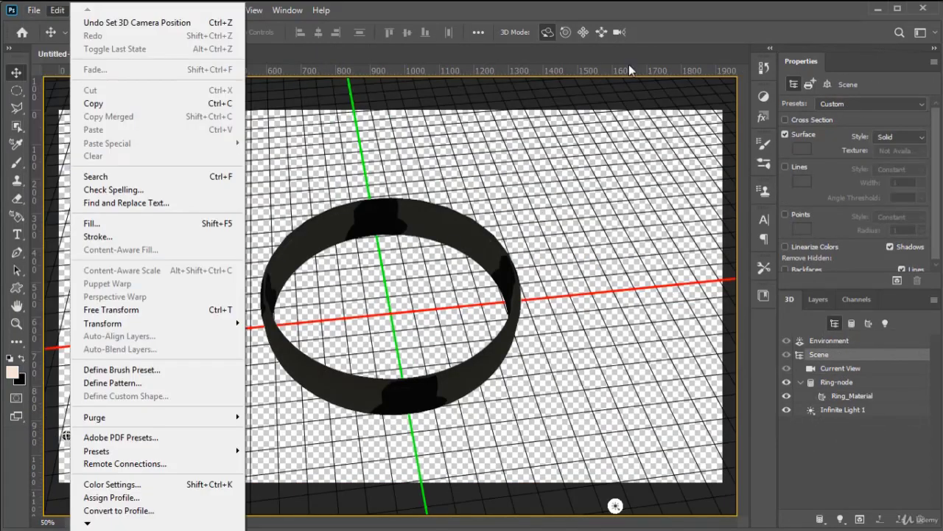
click(594, 51)
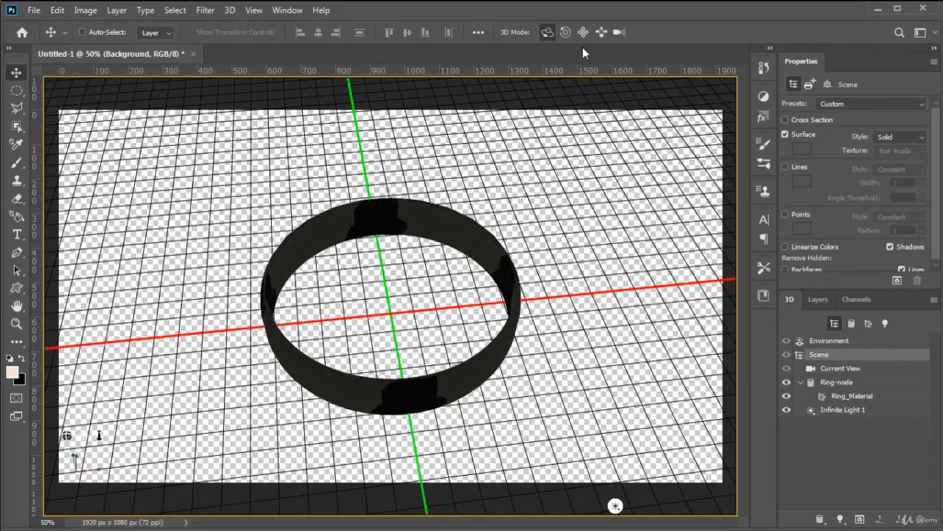
click(194, 54)
click(467, 211)
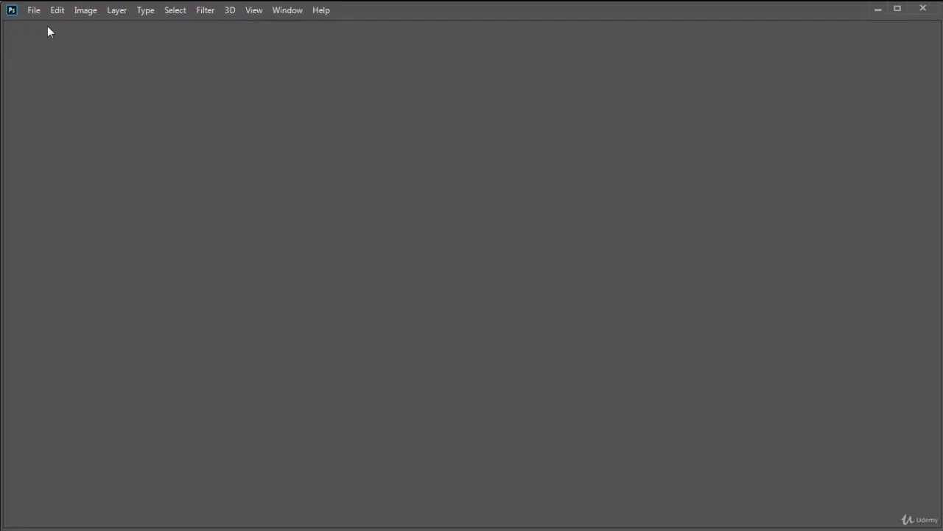
Step: Open the tulip depth image image-9 from the depth map folder
click(36, 16)
click(56, 37)
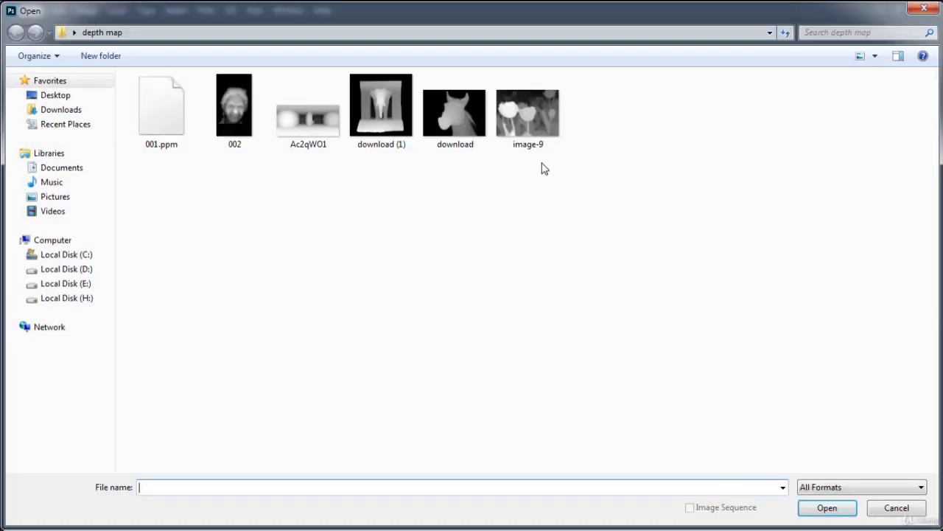
double_click(538, 127)
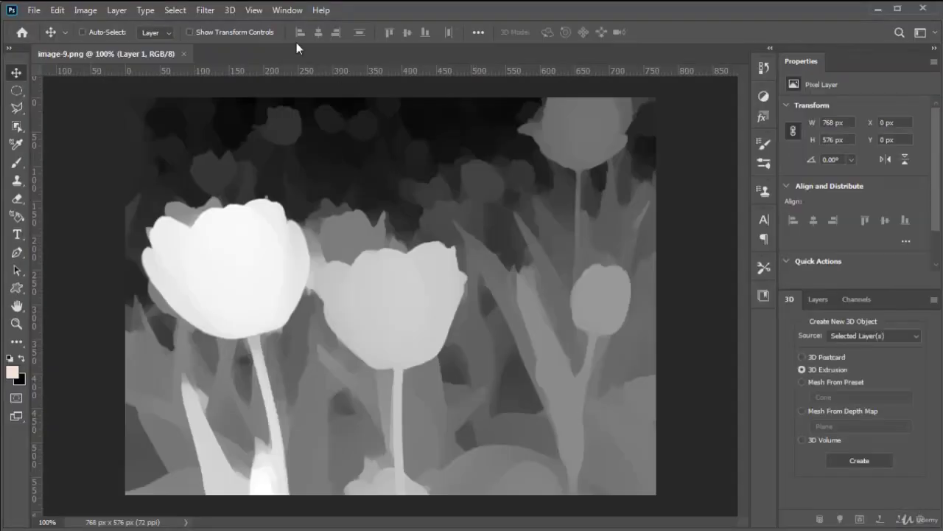
Step: Create a Depth Map to Plane mesh from the tulip image's layer and orbit the scene to an angled view
click(229, 10)
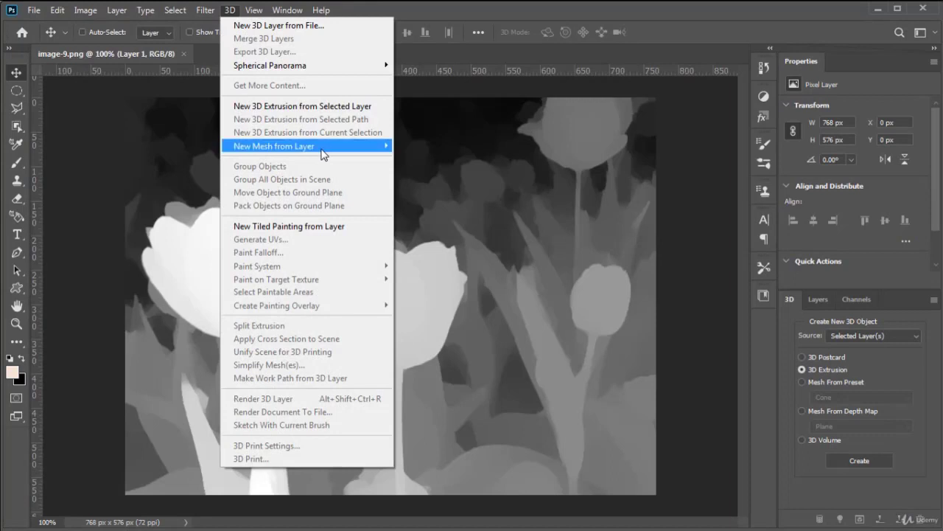
mouse_move(384, 146)
mouse_move(470, 180)
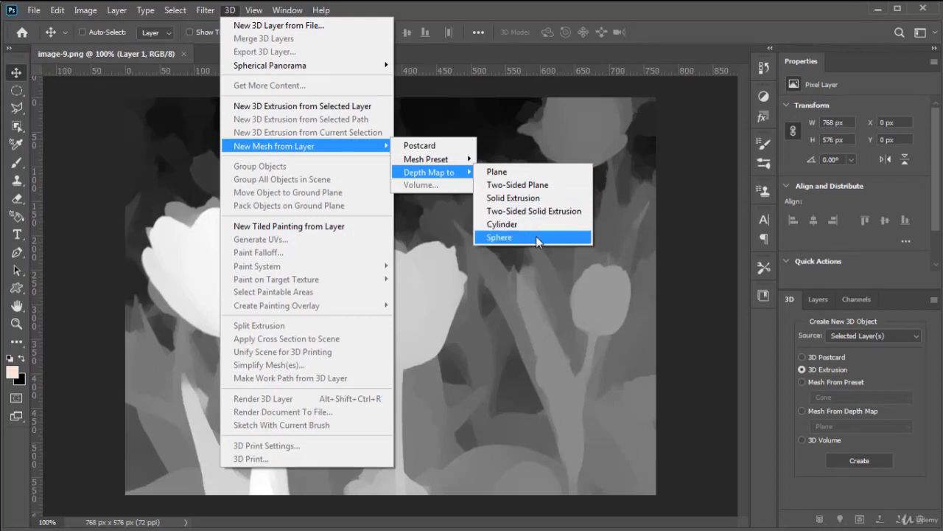
click(532, 174)
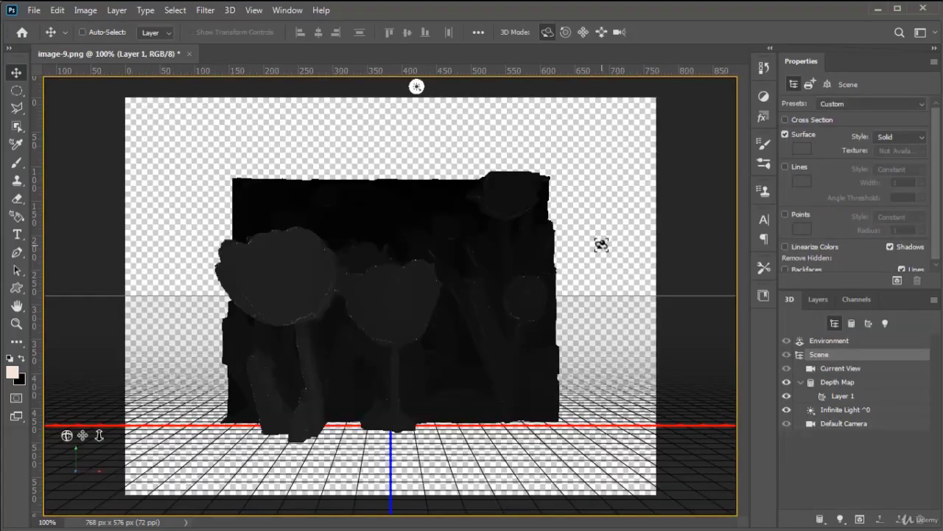
drag(600, 243, 428, 273)
drag(544, 258, 499, 199)
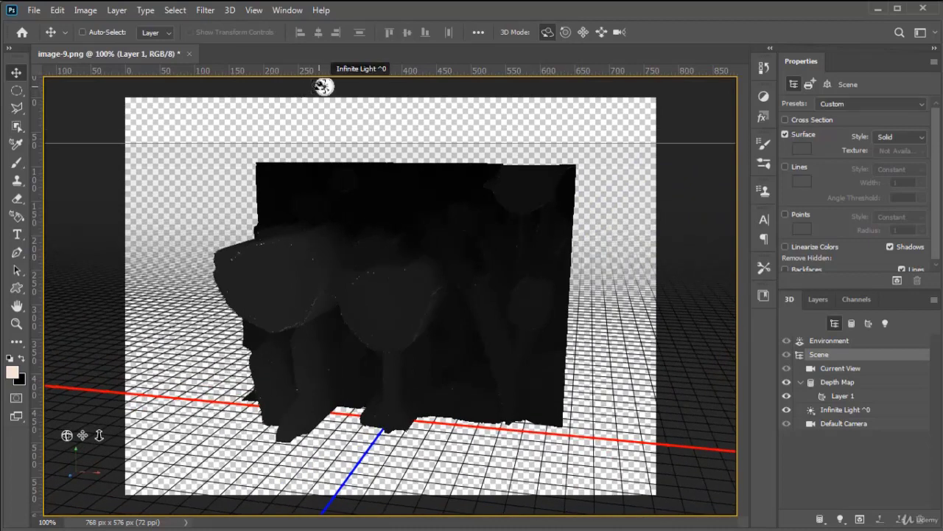
Step: Rotate the infinite light to illuminate the front of the tulip mesh, deselect it and orbit the scene to another angle
click(323, 86)
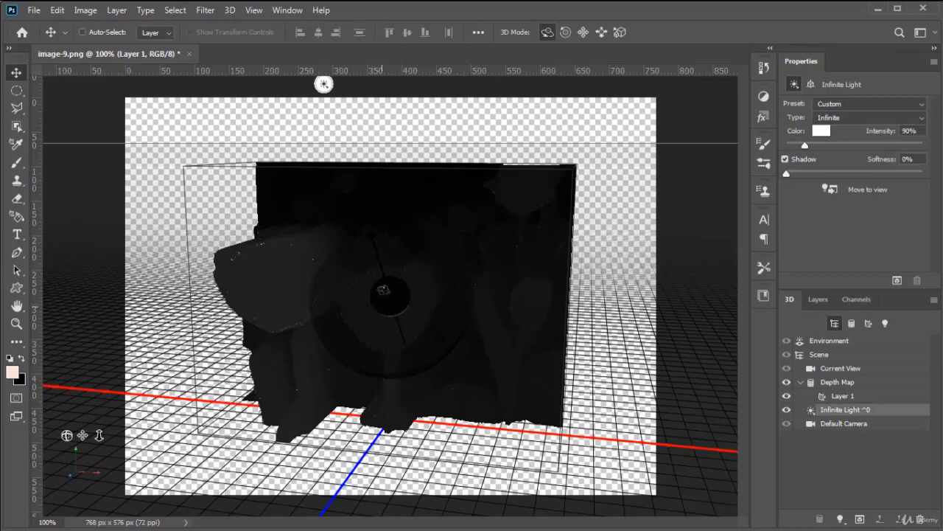
drag(383, 290, 404, 150)
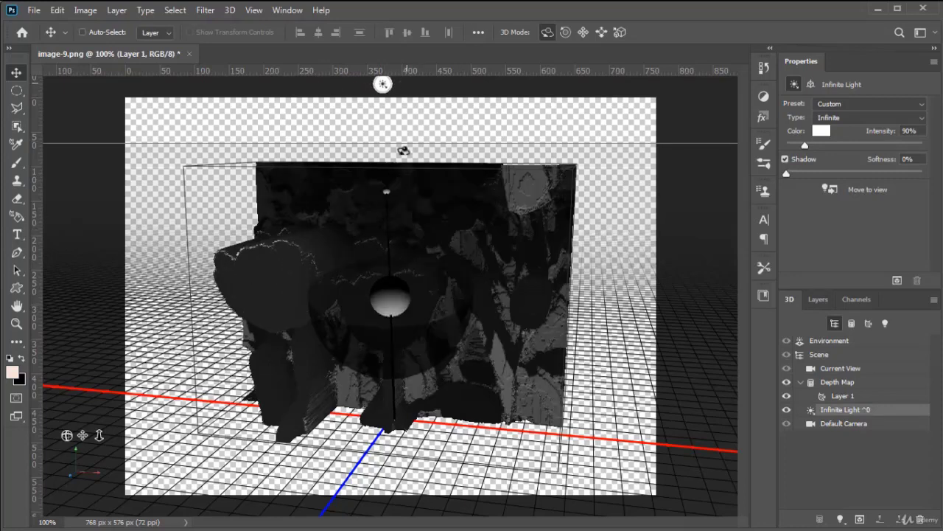
drag(388, 305, 390, 174)
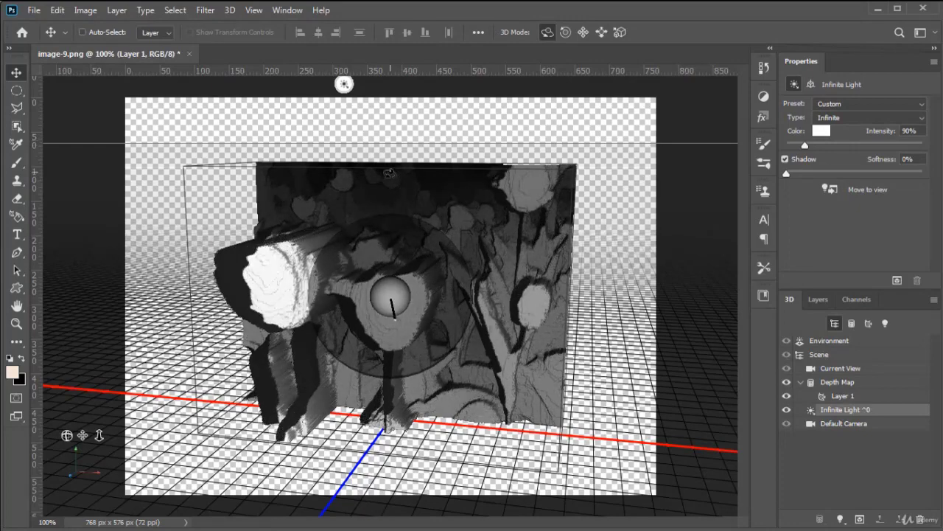
drag(621, 317, 542, 306)
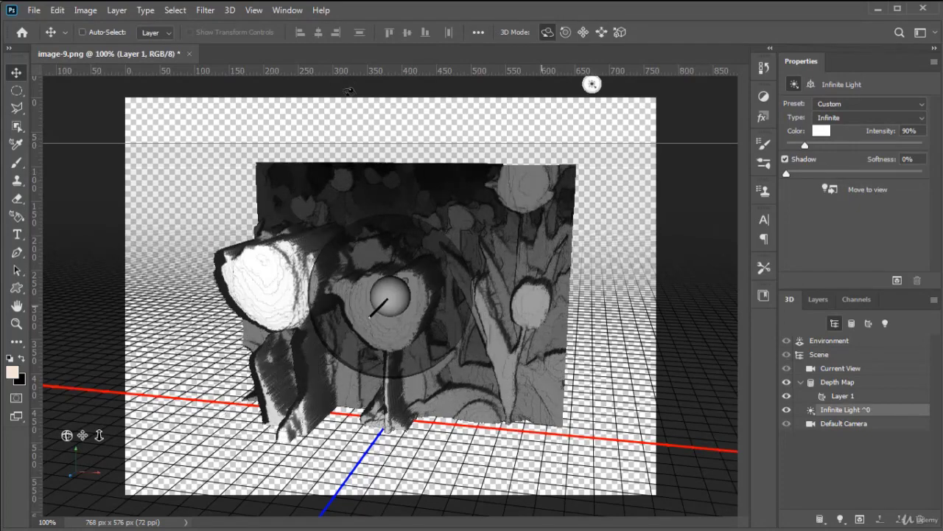
click(626, 236)
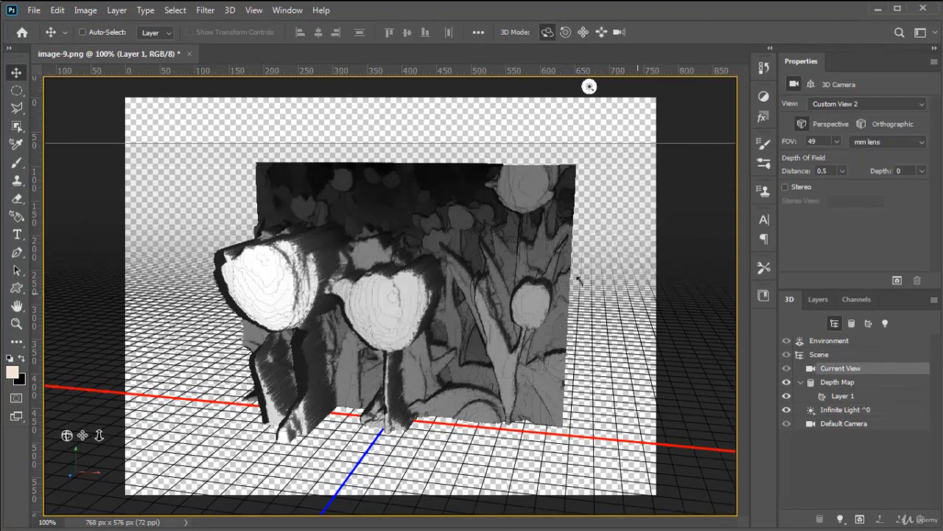
drag(637, 293, 53, 147)
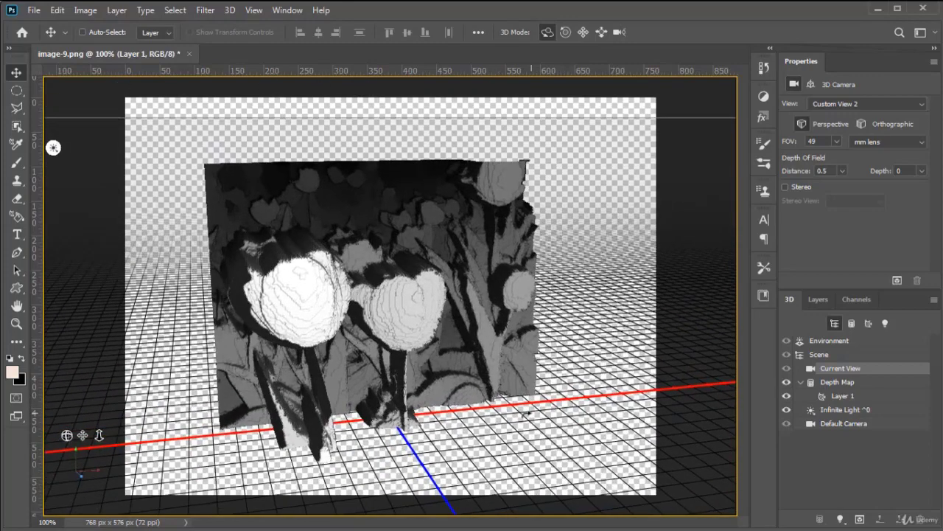
Step: Close the tulip document without saving and create a new 1920 x 1080 px document at 72 ppi with a white background
click(189, 54)
click(457, 212)
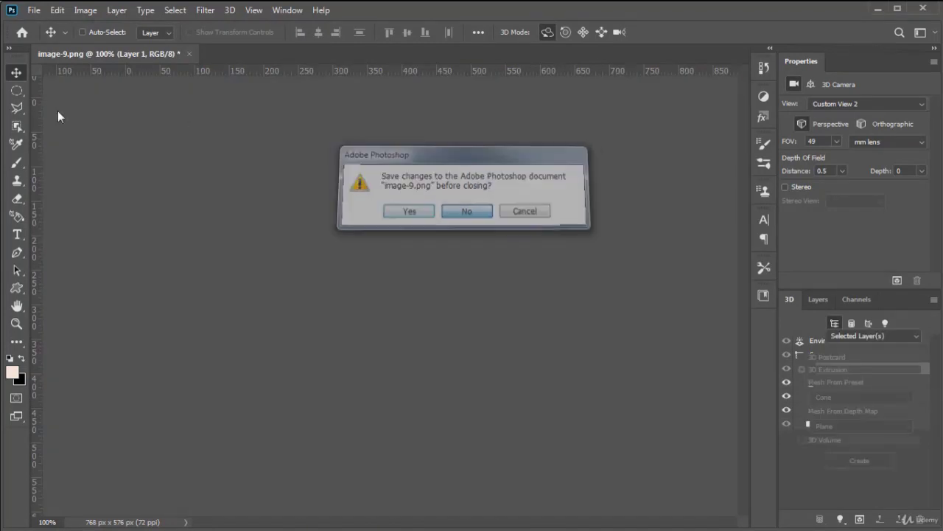
click(33, 10)
click(38, 22)
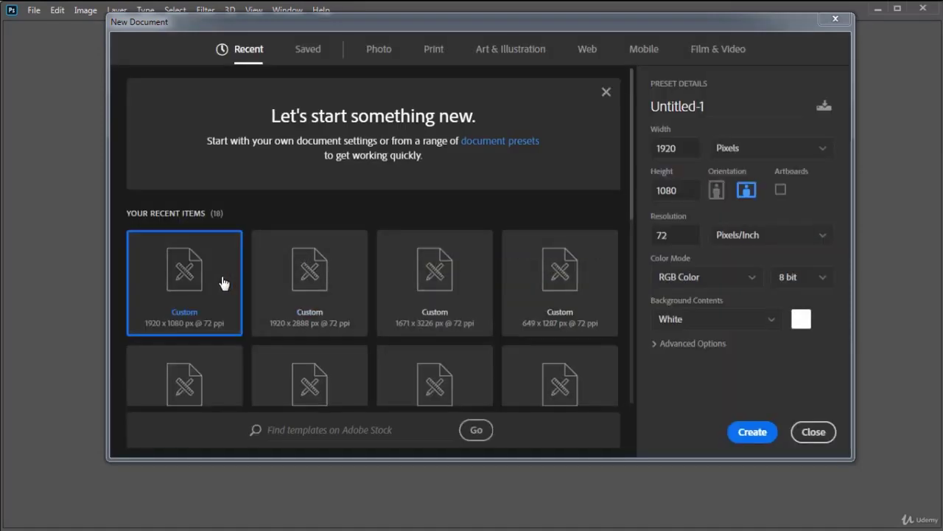
double_click(224, 284)
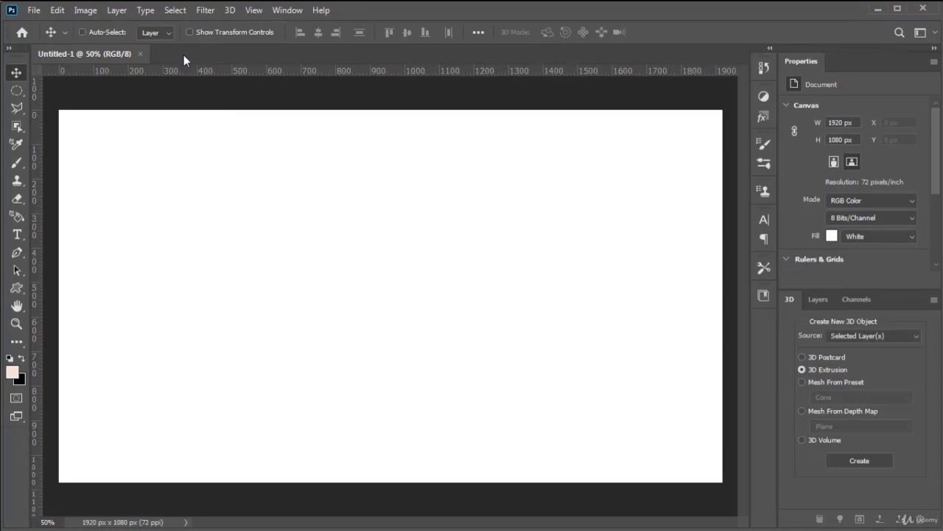
Step: Create a Cylinder preset mesh from the white background layer and orbit the scene slightly
click(230, 10)
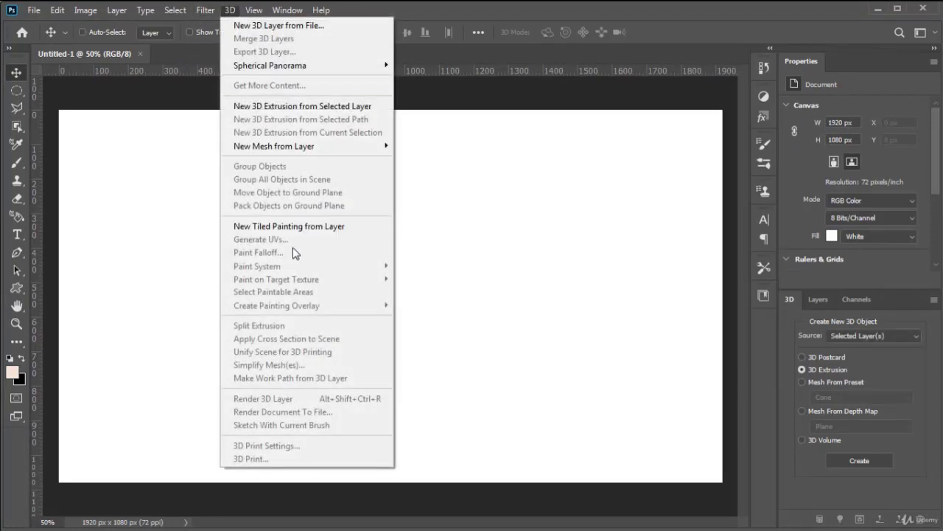
mouse_move(321, 151)
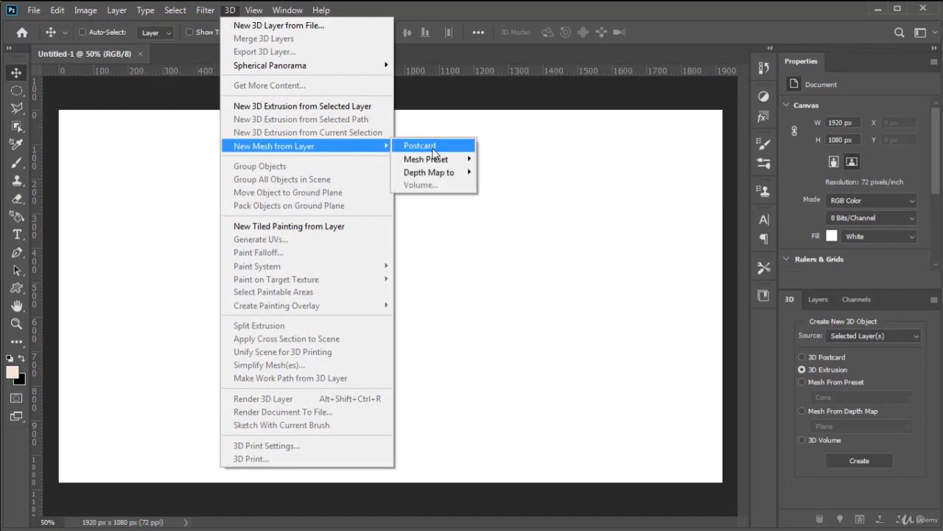
mouse_move(451, 164)
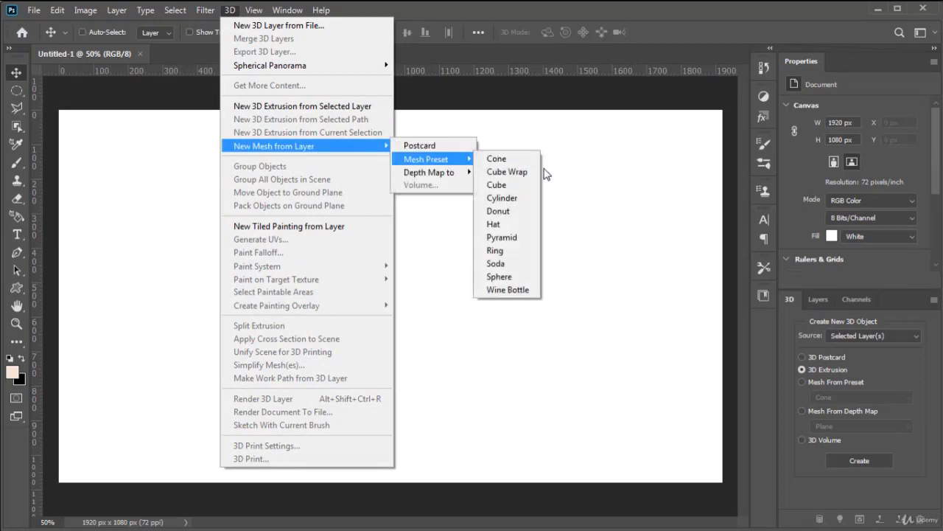
click(522, 203)
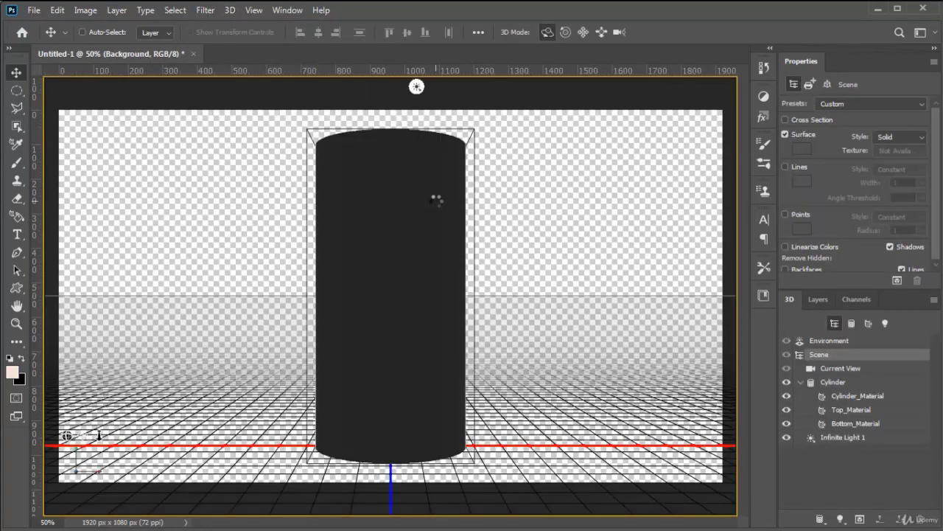
drag(383, 229, 418, 227)
Step: Brush freehand strokes onto the cylinder's side, first in the pale foreground colour and the rest in bright yellow
click(17, 162)
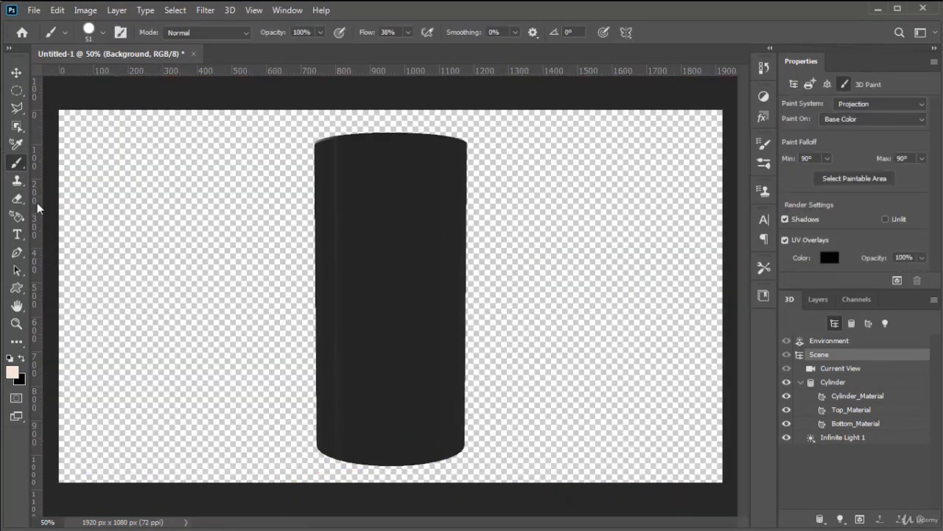
mouse_move(409, 241)
mouse_down()
mouse_move(345, 284)
mouse_move(428, 337)
mouse_up()
click(12, 372)
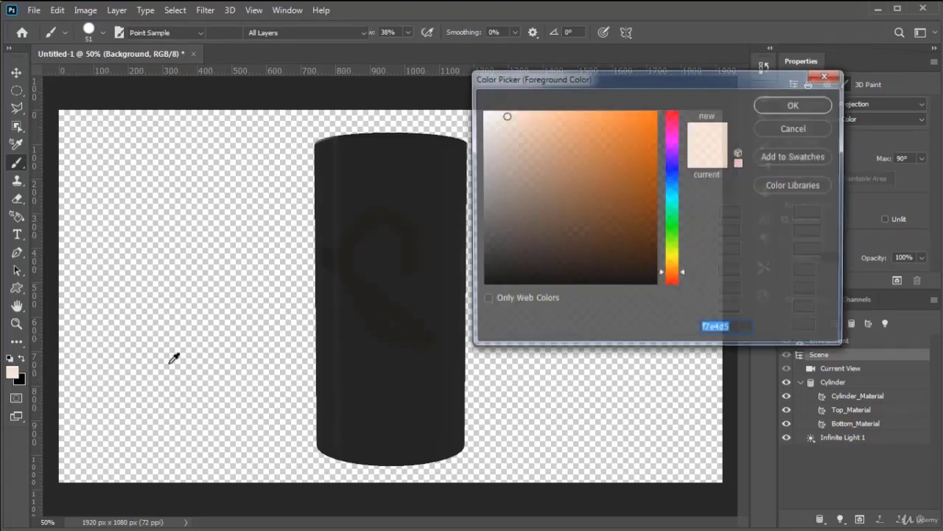
click(673, 258)
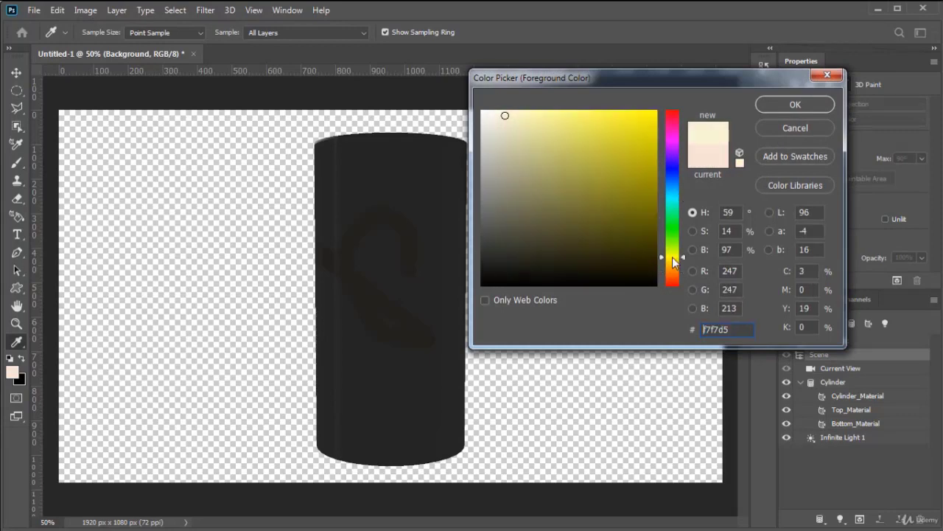
click(656, 115)
click(774, 104)
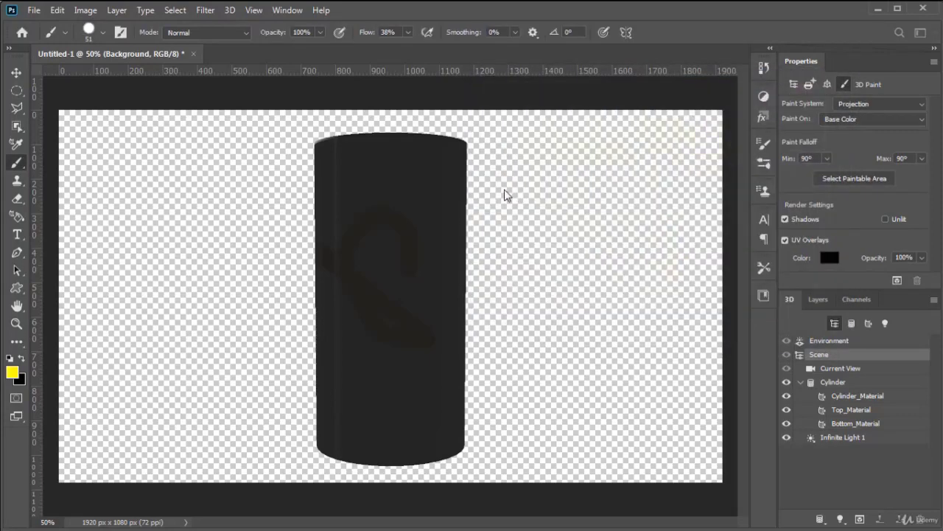
drag(415, 215, 394, 324)
drag(394, 398, 438, 309)
drag(437, 276, 317, 198)
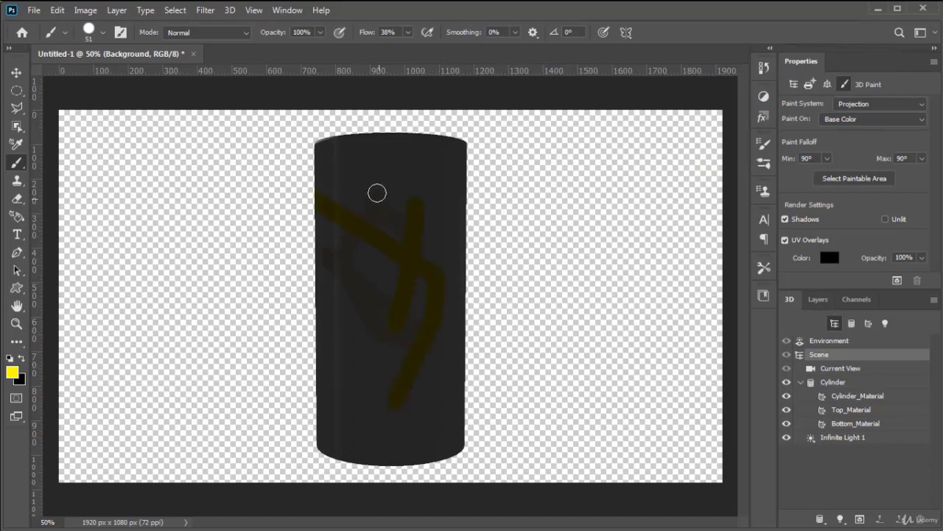
mouse_move(372, 184)
mouse_down()
mouse_move(384, 210)
mouse_move(397, 175)
mouse_move(445, 162)
mouse_up()
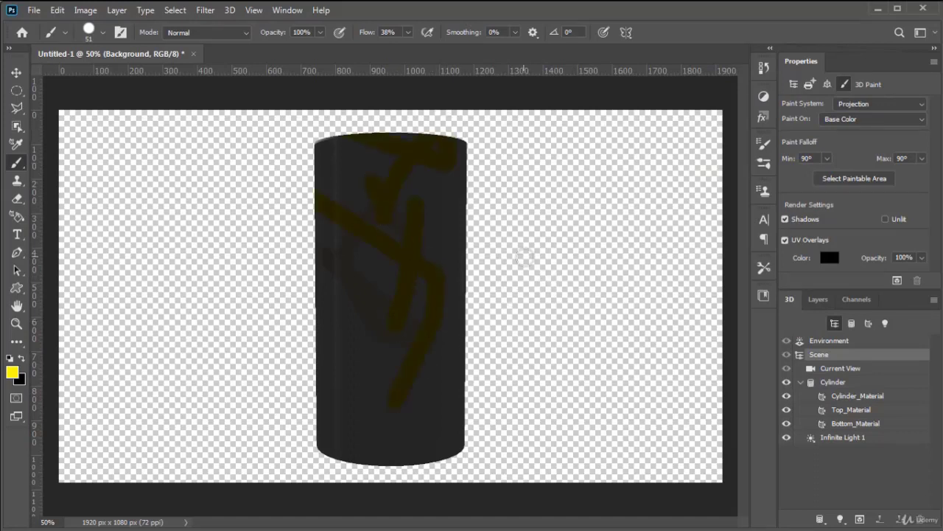
Step: Rotate the infinite light to shine from the cylinder's side, deselect it and orbit the camera to look down on the cylinder
key(v)
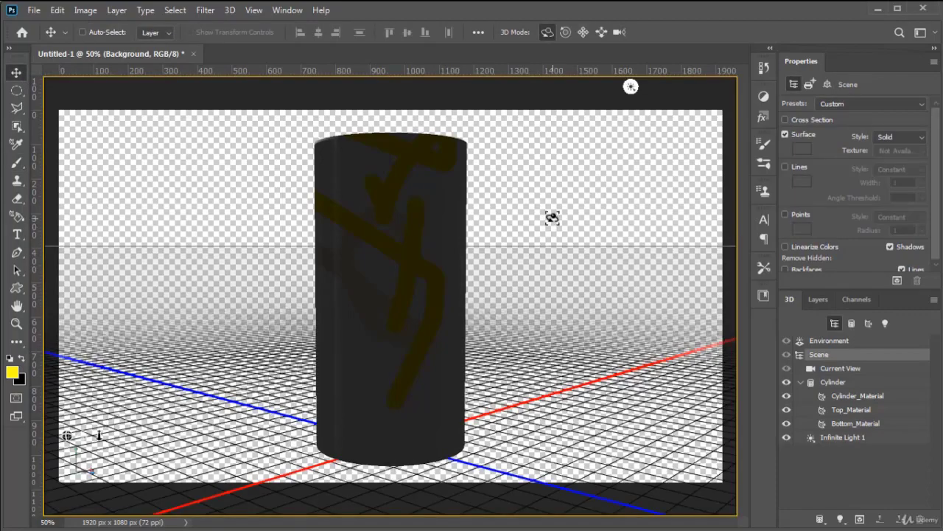
mouse_move(551, 215)
mouse_down()
mouse_move(488, 226)
mouse_move(509, 226)
mouse_up()
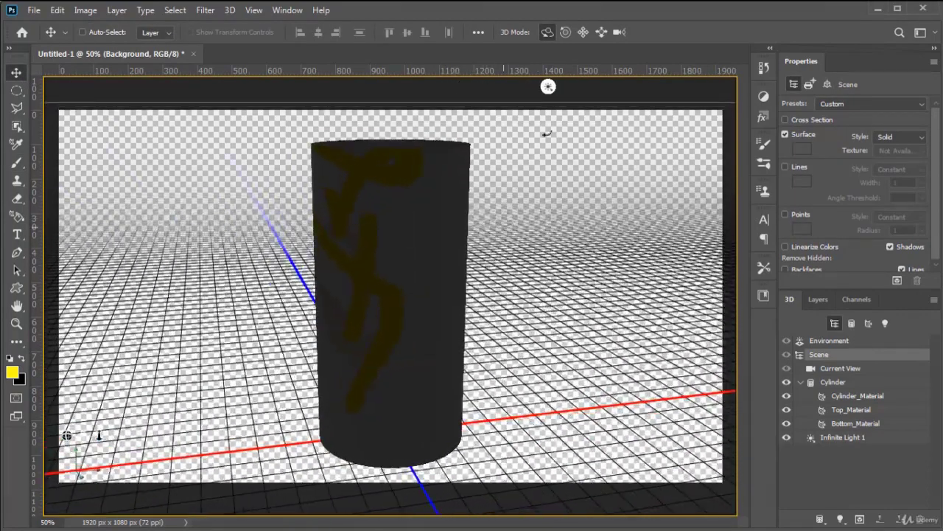
click(548, 87)
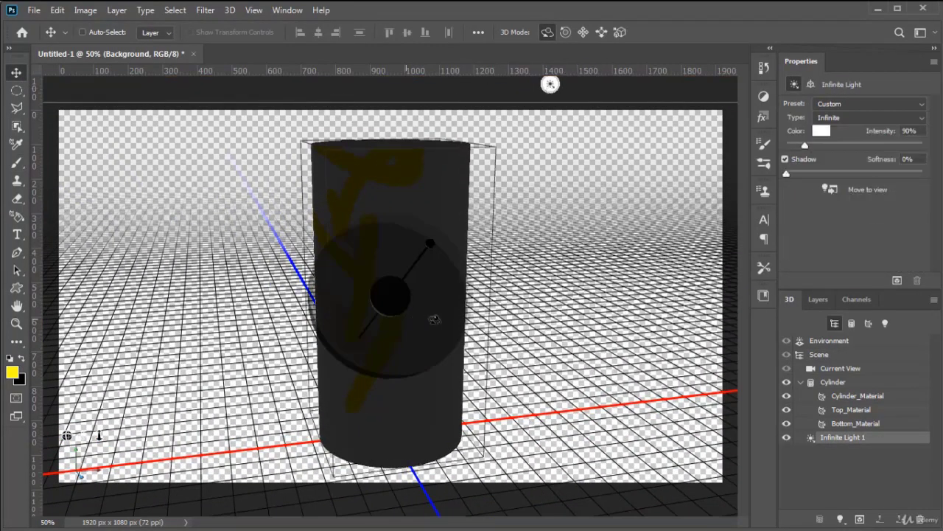
drag(399, 298, 234, 353)
mouse_move(312, 335)
mouse_down()
mouse_move(397, 299)
mouse_move(205, 345)
mouse_move(417, 301)
mouse_move(404, 297)
mouse_move(423, 303)
mouse_move(406, 309)
mouse_up()
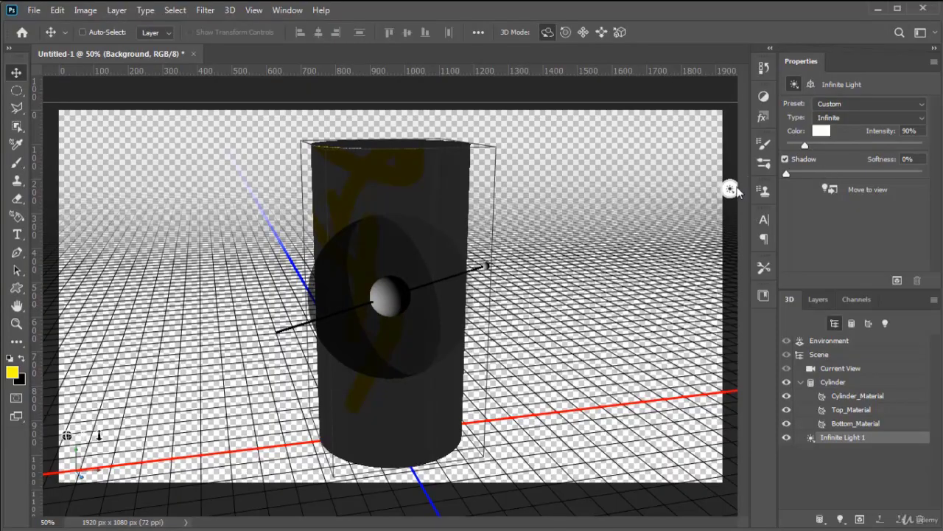
click(841, 368)
drag(543, 231, 582, 245)
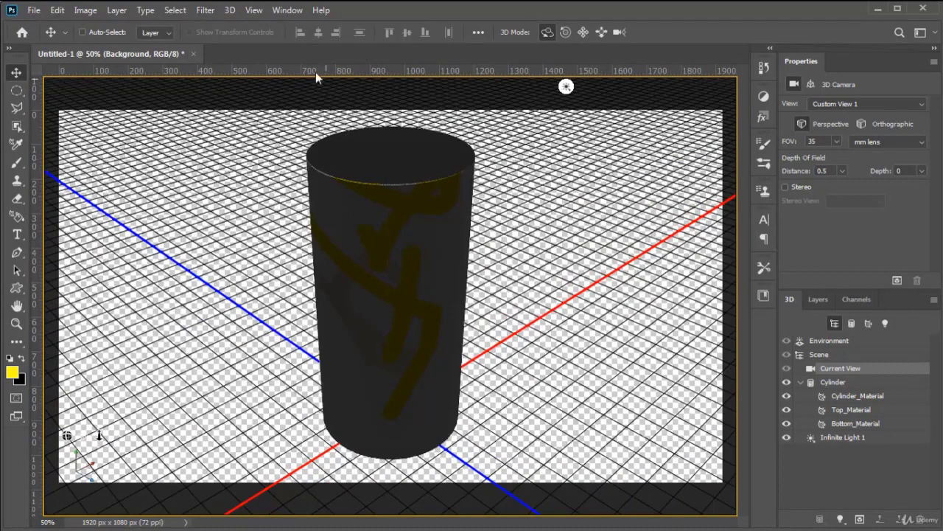
Step: Generate UVs for the cylinder with Merge Materials, Preserve Appearance, 2048 x 2048 textures and Low Distortion unwrapping
click(231, 12)
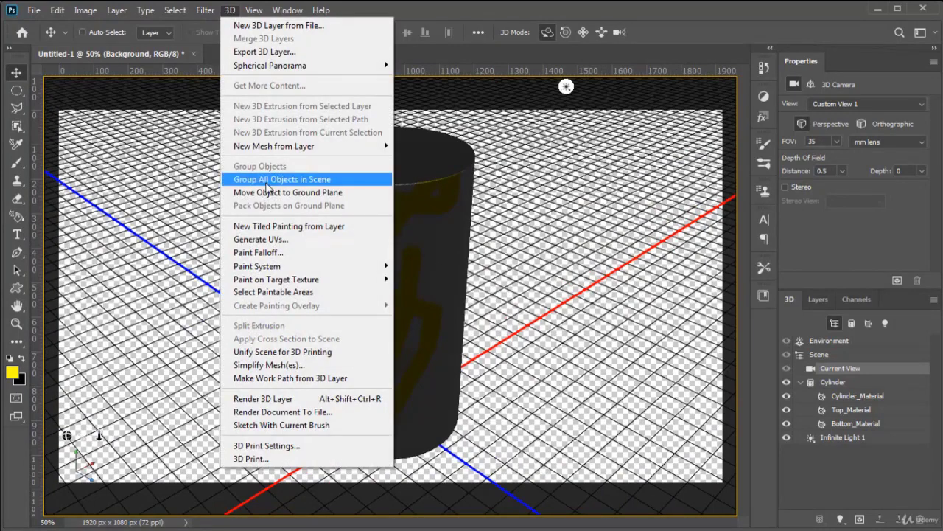
click(294, 242)
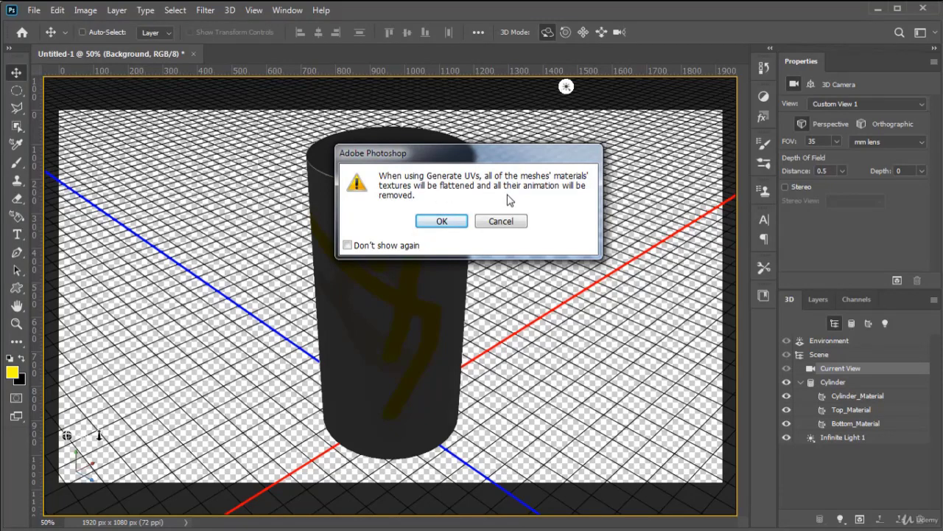
click(443, 223)
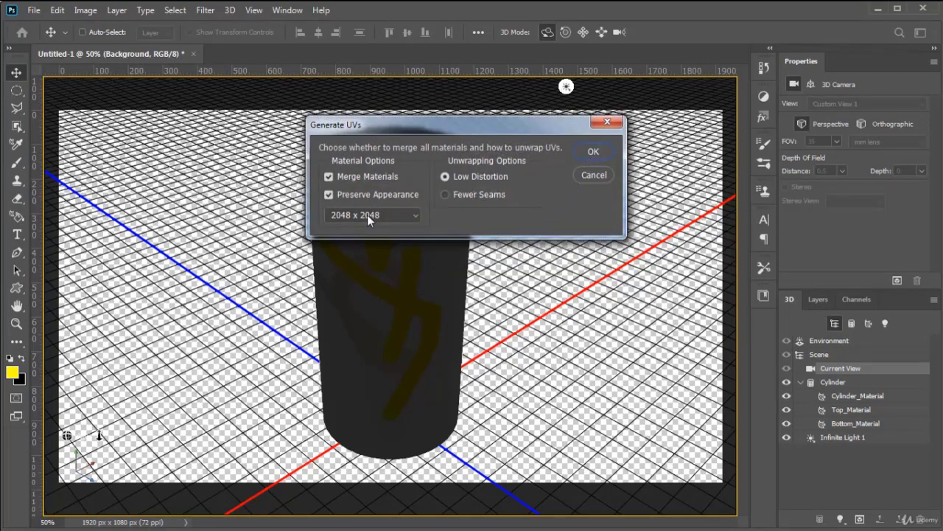
click(594, 153)
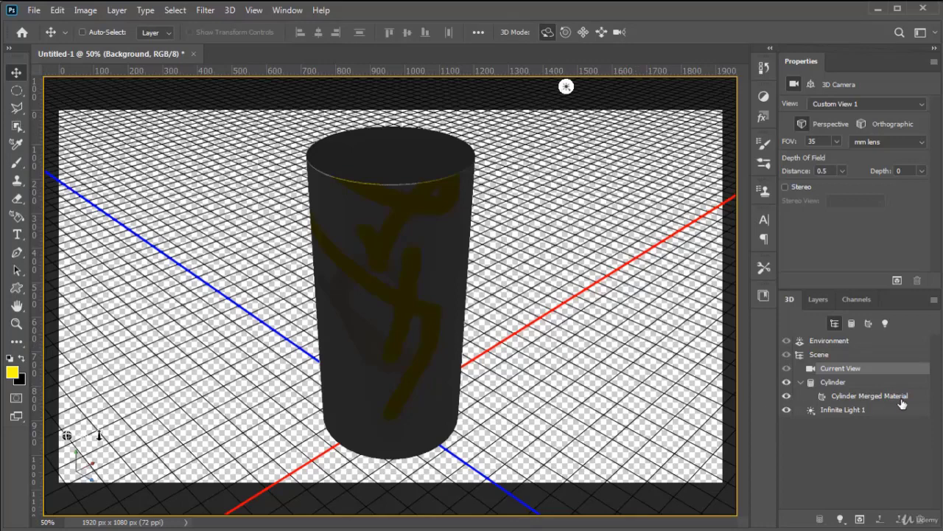
Step: Set the cylinder merged material's Glow to 42% and brush more yellow strokes across the cylinder's side
click(877, 396)
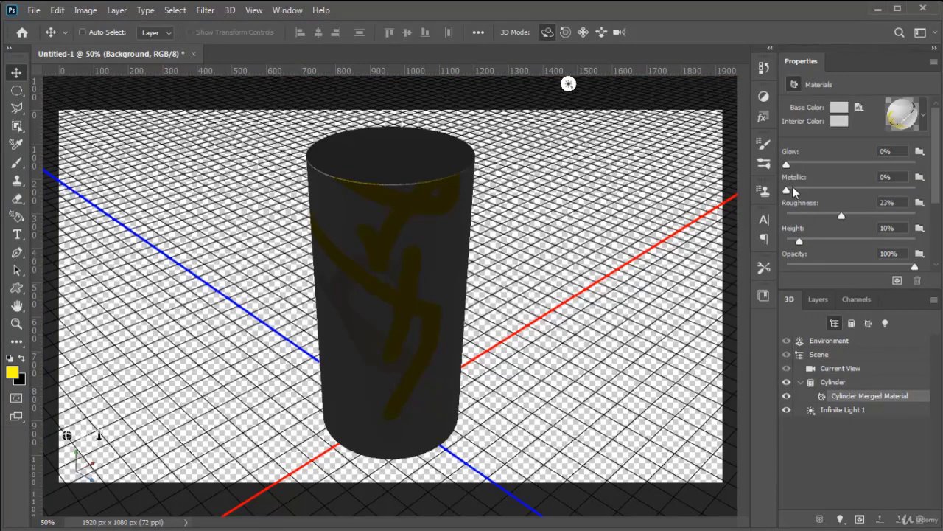
drag(786, 164, 840, 164)
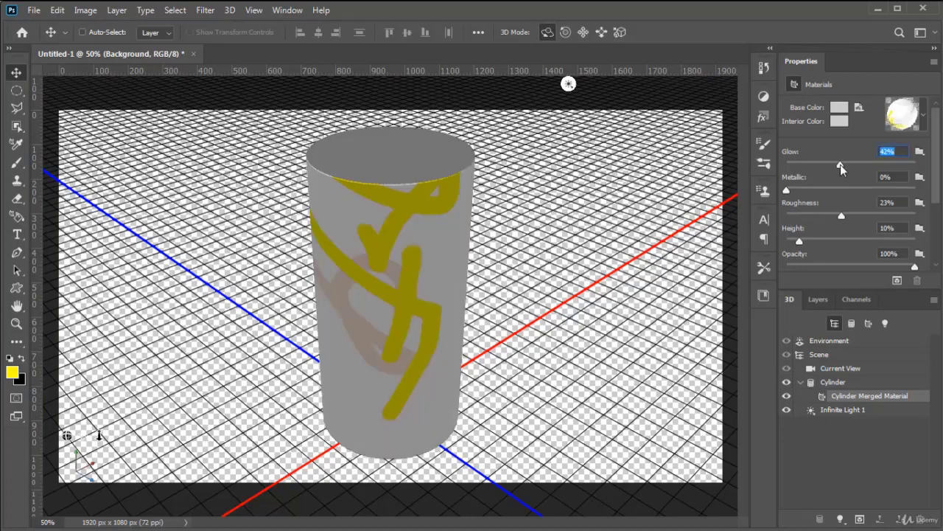
click(17, 162)
click(452, 234)
mouse_move(444, 270)
mouse_down()
mouse_move(482, 297)
mouse_move(461, 362)
mouse_up()
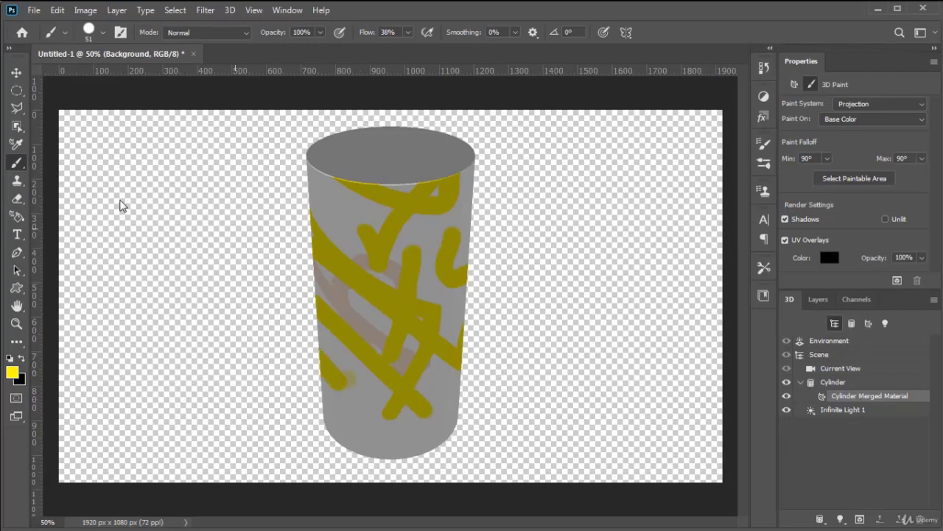
Step: Set the cylinder merged material's Metallic to 17% and Roughness to 32%
click(16, 72)
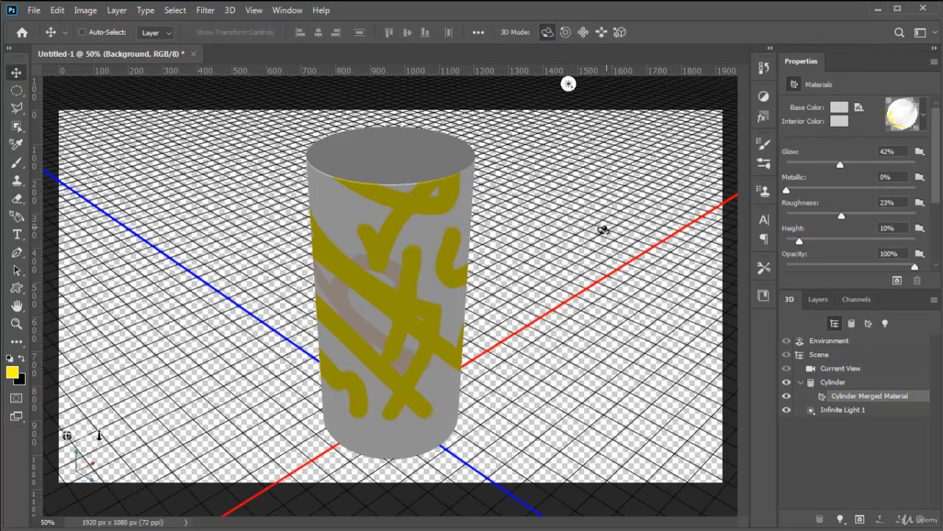
click(600, 233)
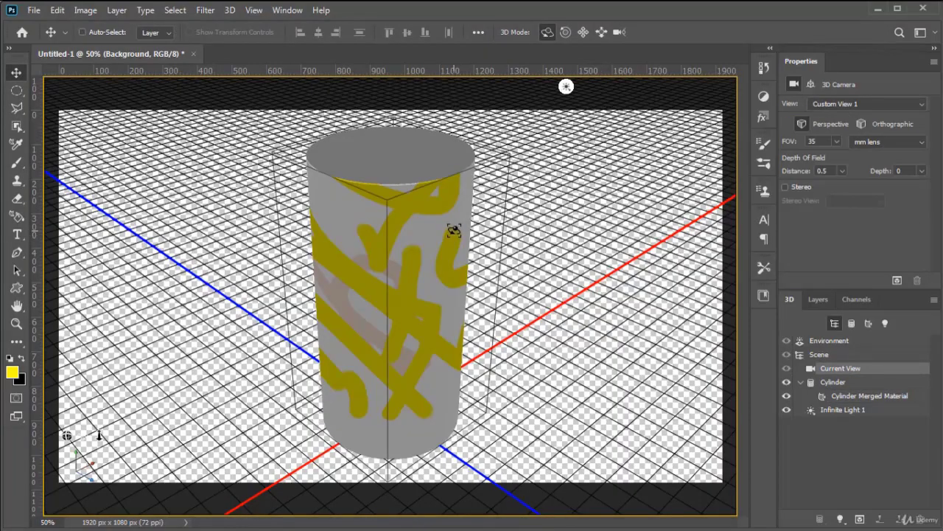
mouse_move(558, 226)
mouse_down()
mouse_move(470, 216)
mouse_move(656, 209)
mouse_move(464, 211)
mouse_move(607, 211)
mouse_move(528, 220)
mouse_move(523, 206)
mouse_move(596, 204)
mouse_move(608, 217)
mouse_move(561, 227)
mouse_move(554, 210)
mouse_move(583, 204)
mouse_move(608, 225)
mouse_move(548, 225)
mouse_move(553, 214)
mouse_move(543, 217)
mouse_move(594, 211)
mouse_move(538, 211)
mouse_move(540, 219)
mouse_move(560, 202)
mouse_move(573, 229)
mouse_up()
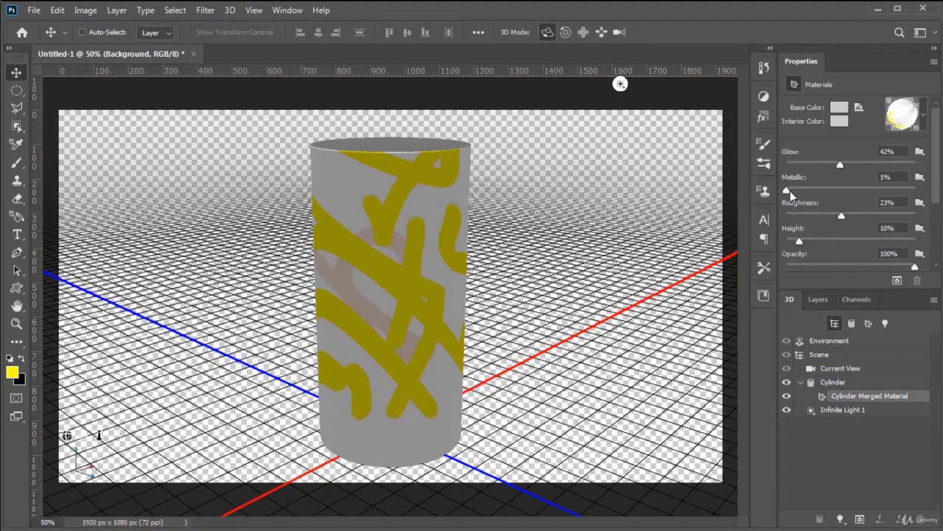
drag(800, 191, 808, 193)
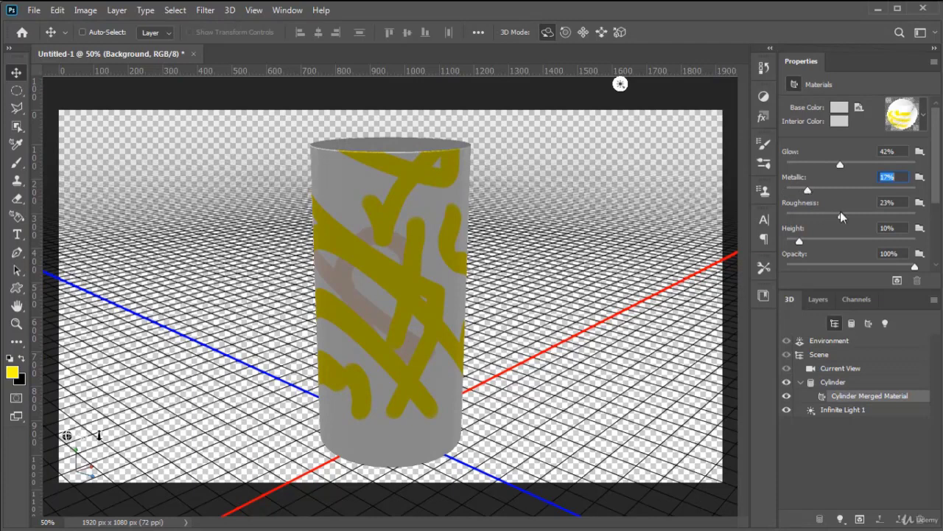
drag(845, 217, 852, 217)
Step: Create a second new document from the recent 1920 x 1080 px preset at 72 ppi with a white background
click(35, 11)
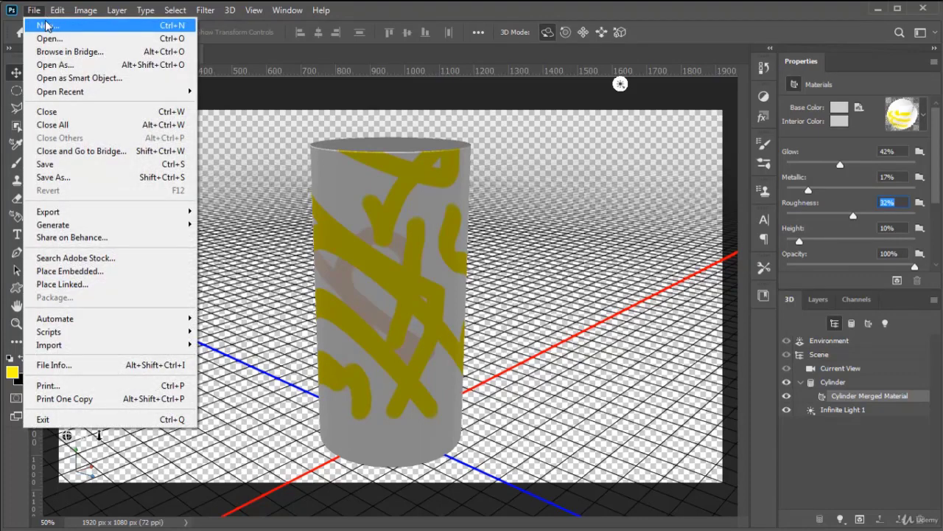
click(315, 126)
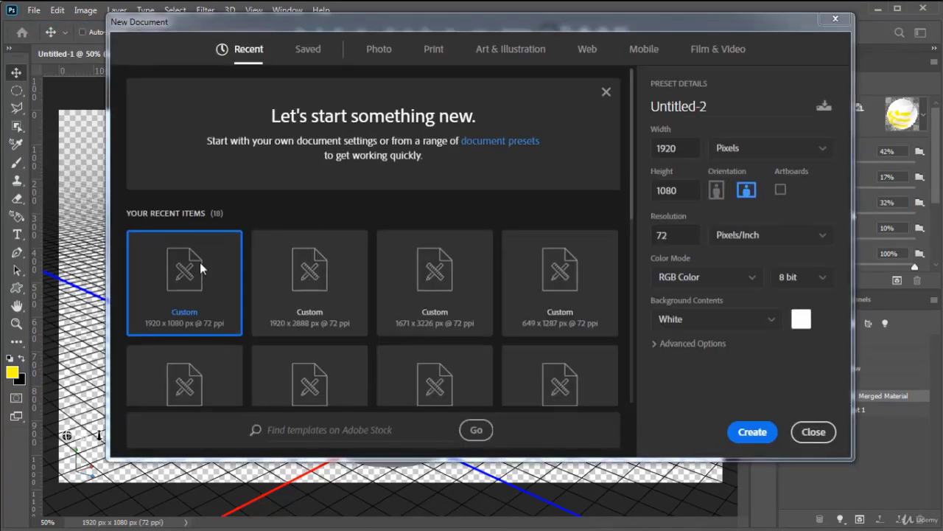
double_click(200, 262)
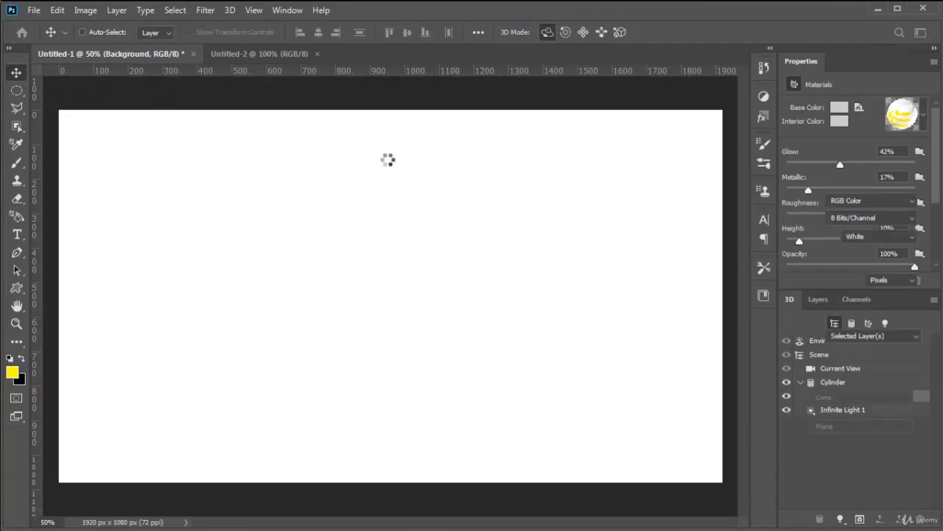
Step: Add the red text Lorem Ipsum in Alien Encounters at 250 pt and create a 3D extrusion from its layer
key(t)
click(112, 234)
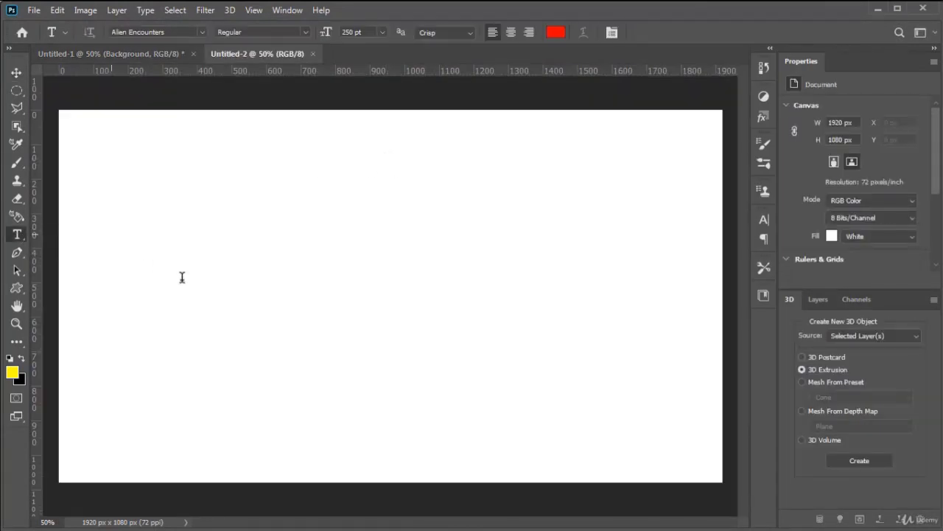
drag(333, 313, 315, 353)
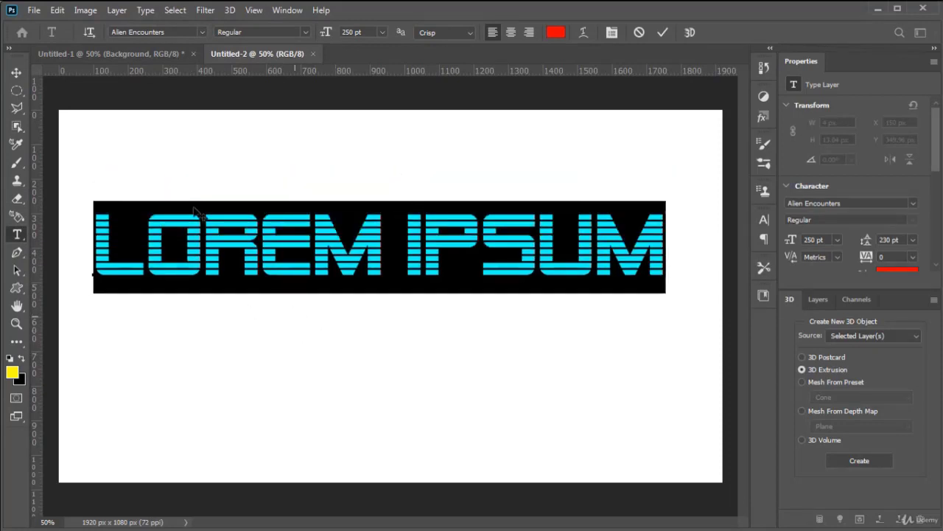
click(17, 73)
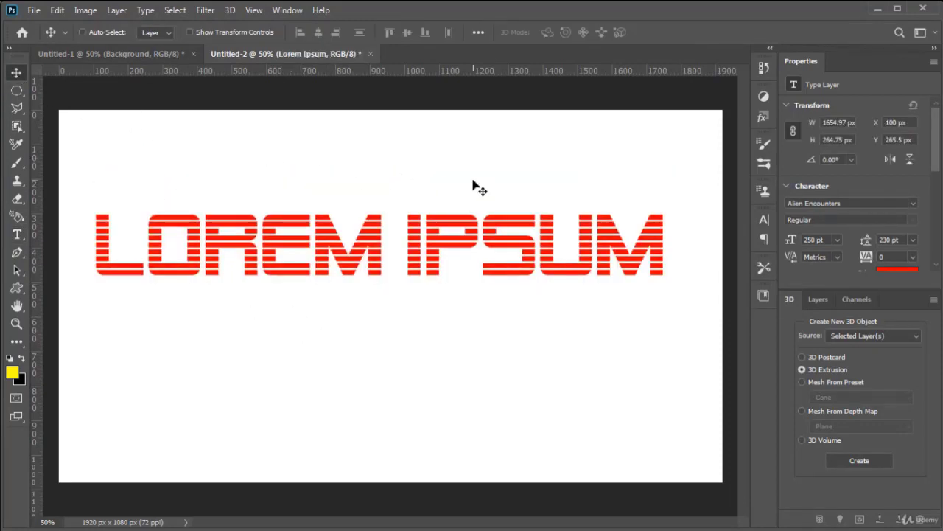
click(860, 461)
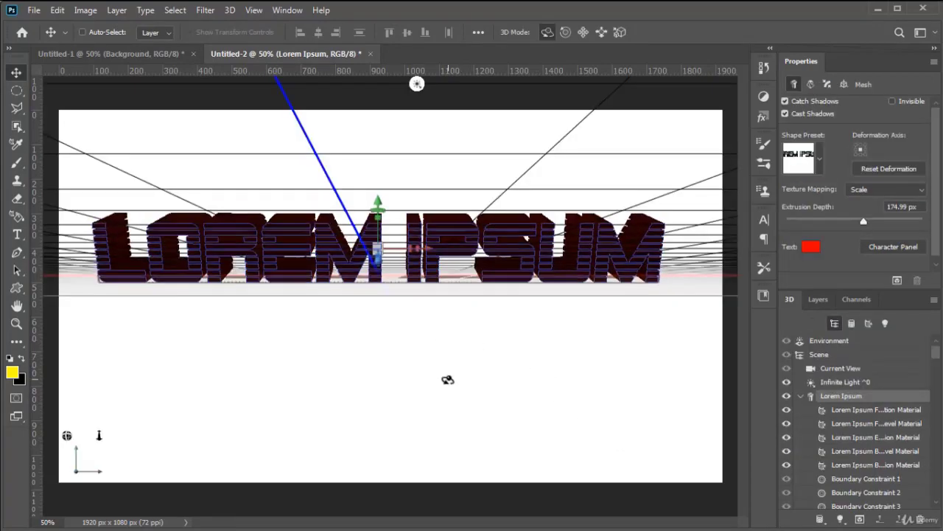
Step: Create a Cylinder mesh preset from the extruded Lorem Ipsum layer and select its Cylinder_Material
click(231, 11)
mouse_move(288, 145)
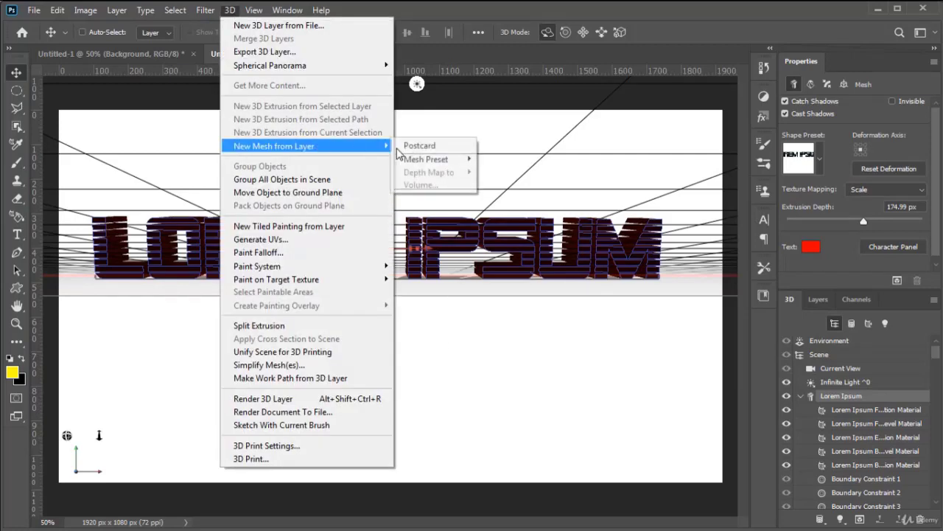
mouse_move(449, 168)
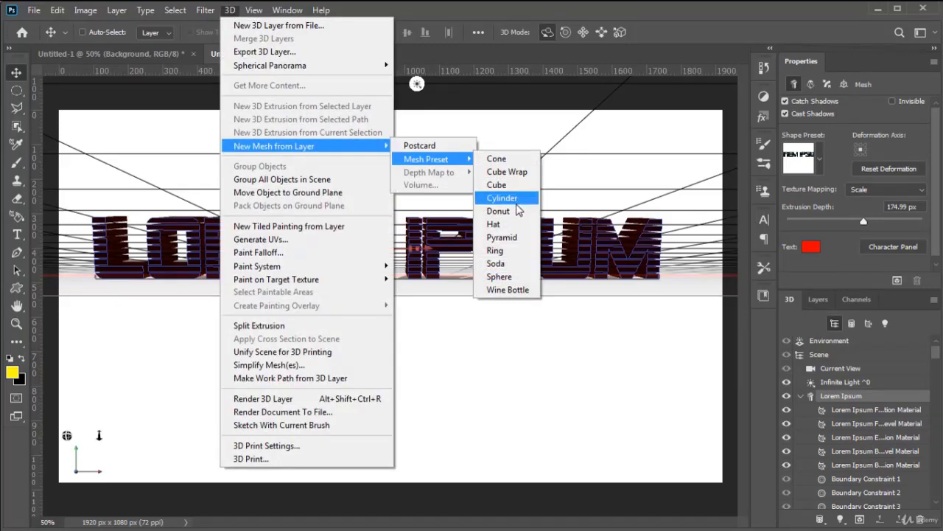
click(509, 197)
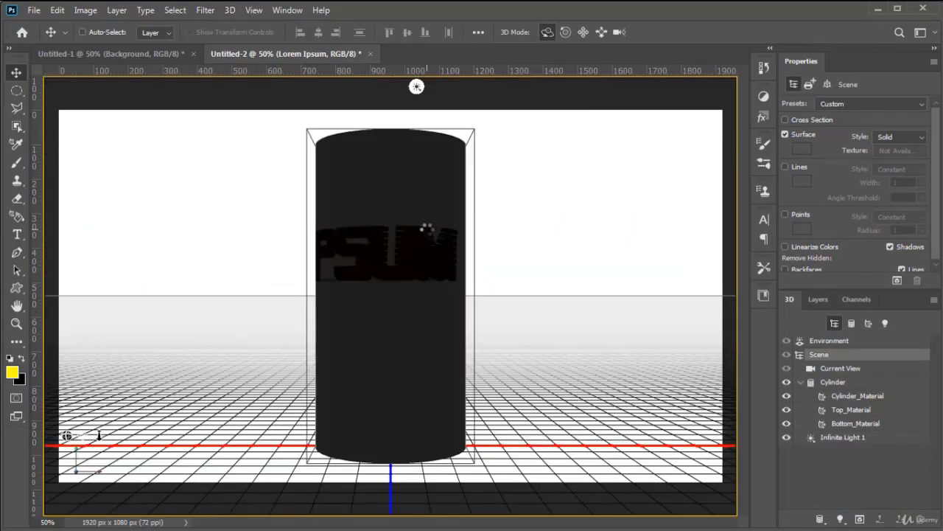
drag(542, 261, 306, 312)
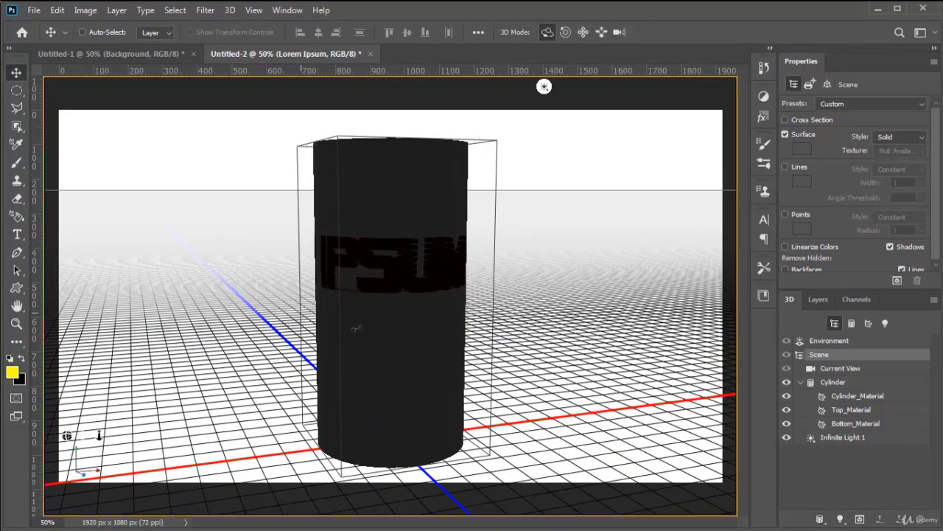
drag(357, 328, 357, 328)
click(890, 398)
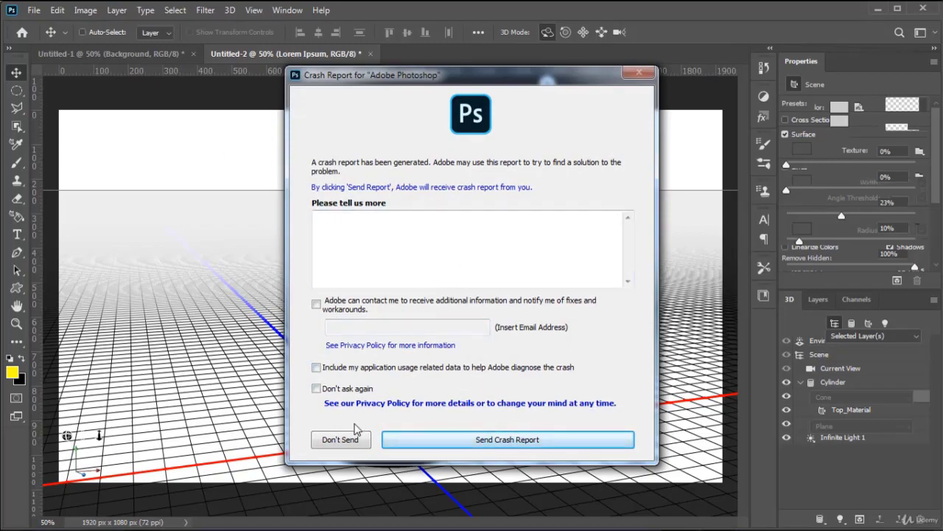
Step: Dismiss the crash report without sending it and relaunch Adobe Photoshop 2020 from the desktop
click(342, 440)
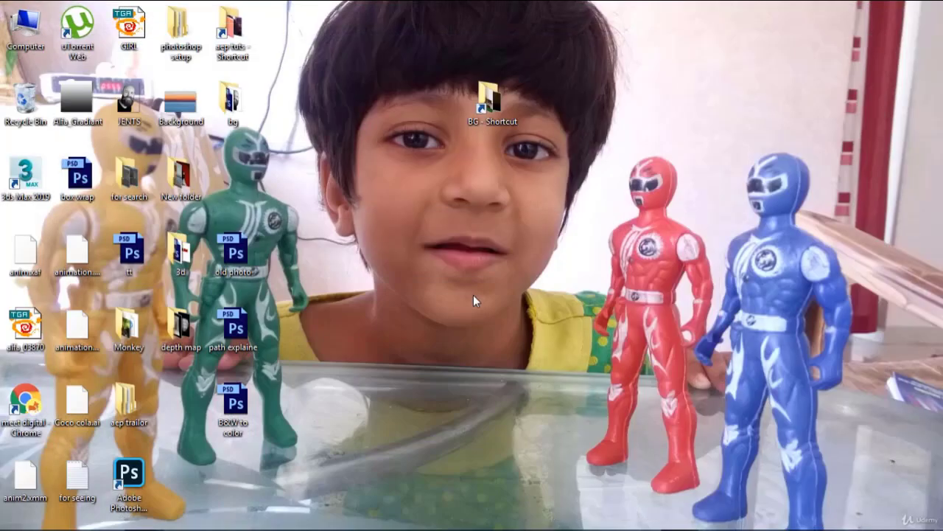
click(122, 478)
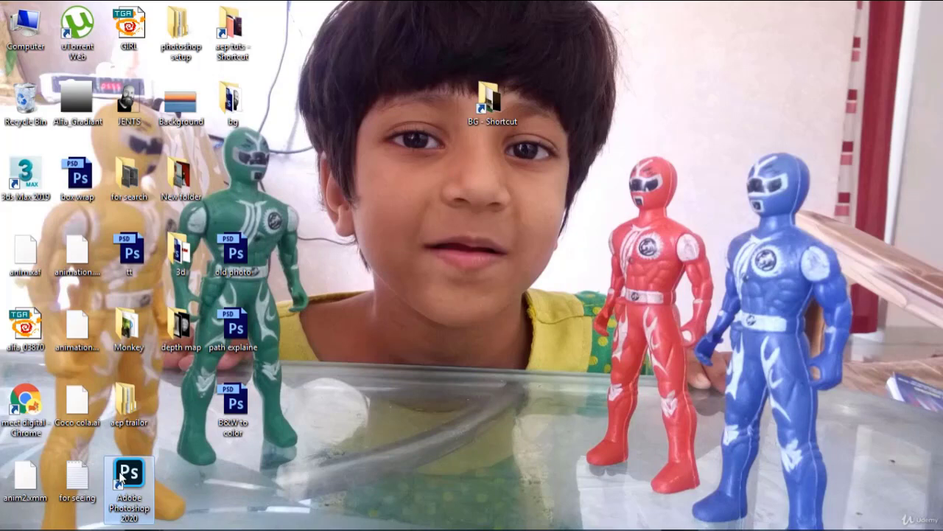
double_click(122, 478)
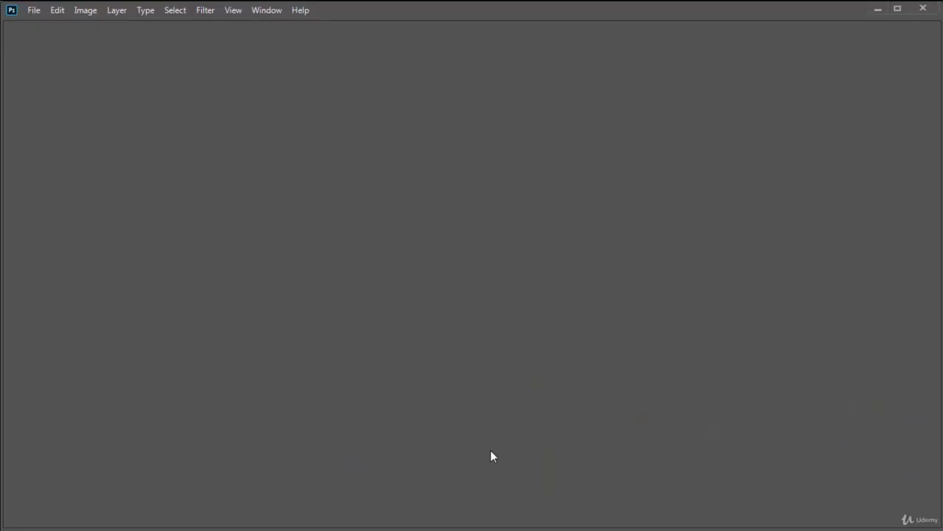
Step: Create a new document from the recent 1920 x 2888 px preset at 72 ppi with a white background
click(36, 12)
click(43, 27)
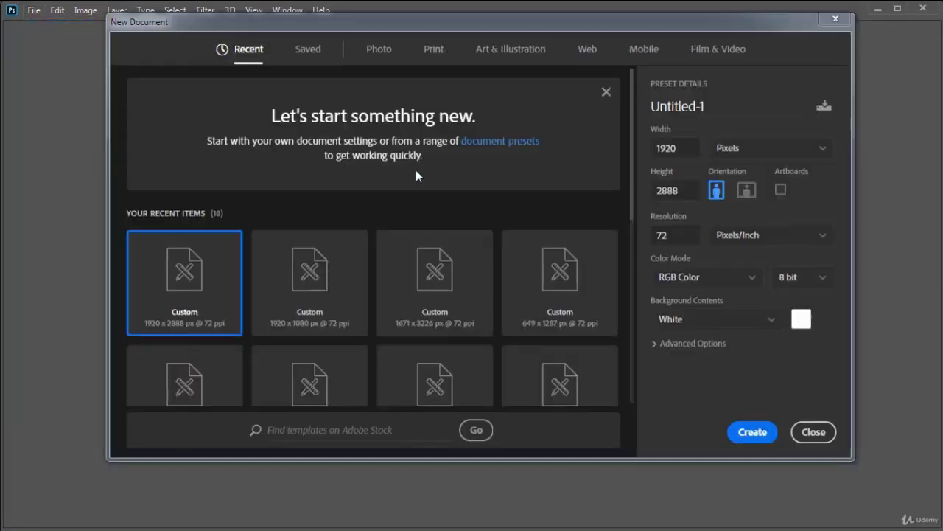
double_click(204, 286)
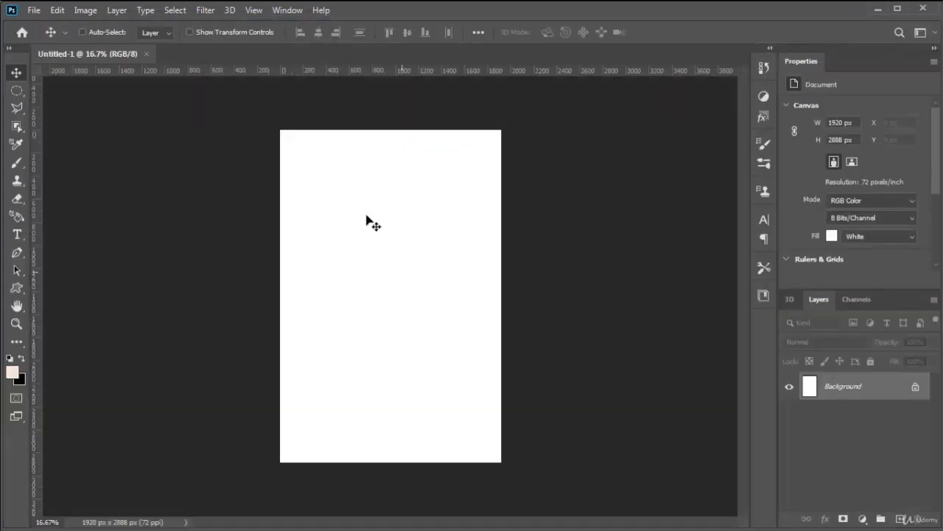
Step: Create a Cone mesh preset from the Background layer
click(231, 10)
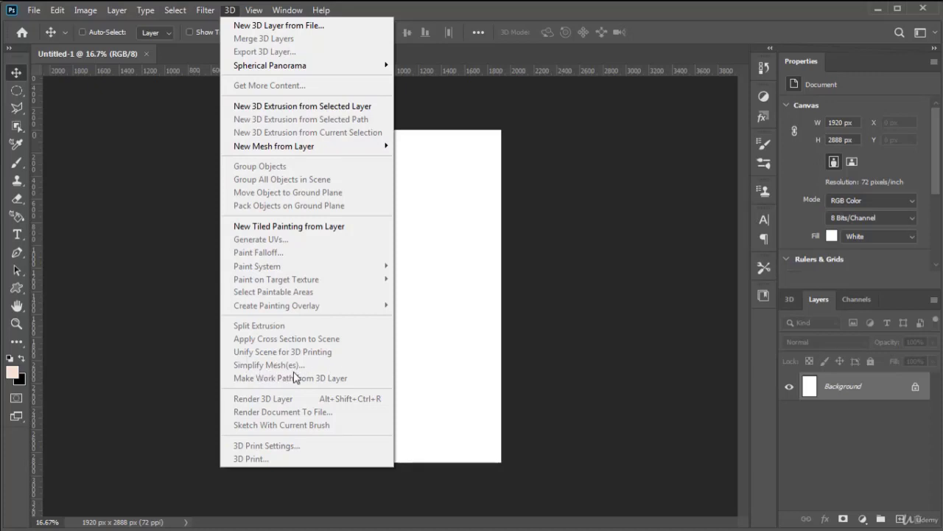
click(488, 5)
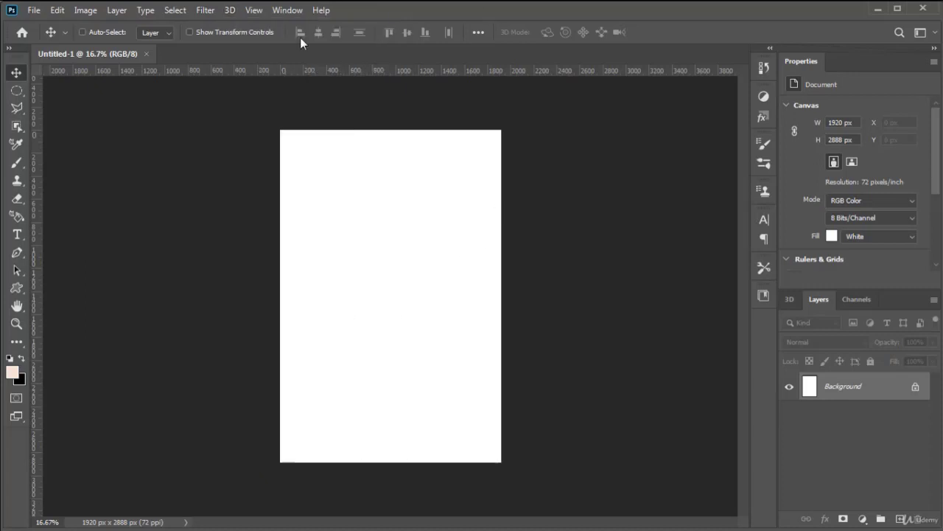
click(227, 11)
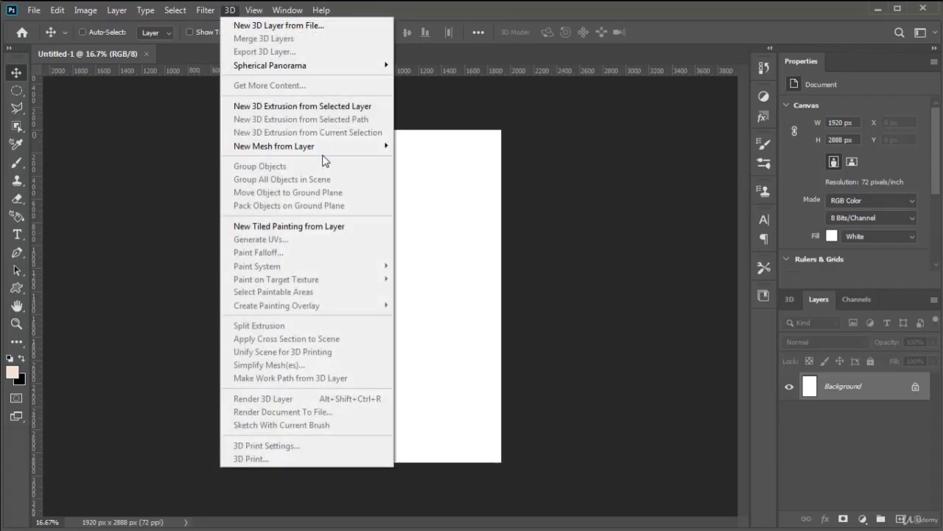
mouse_move(371, 147)
mouse_move(451, 160)
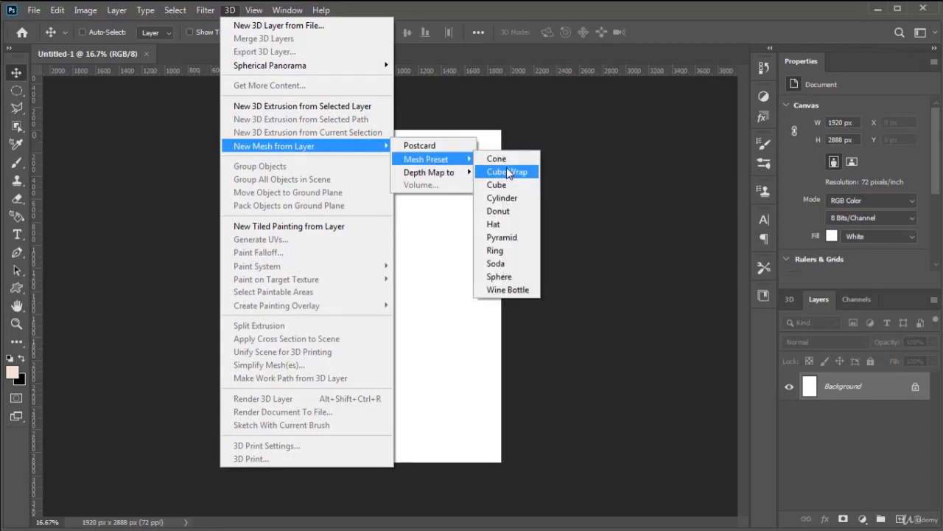
click(497, 159)
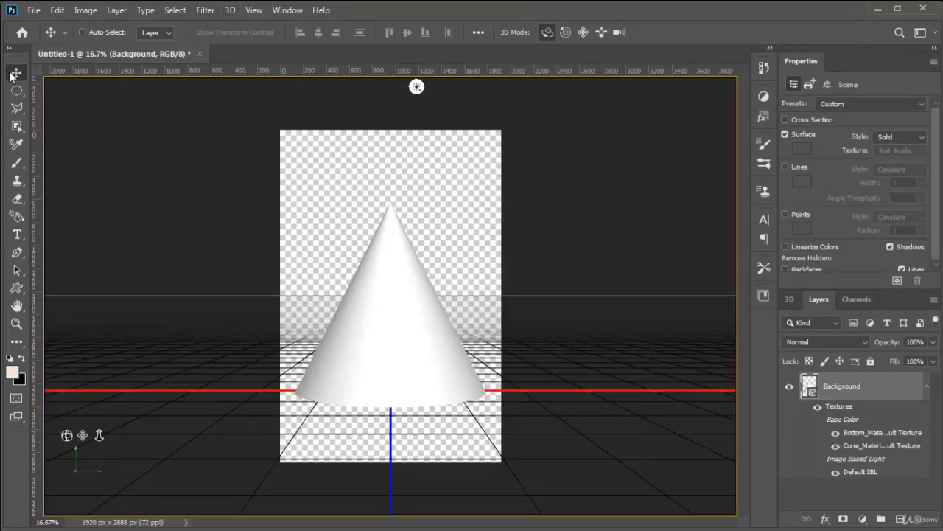
Step: Simplify the cone's mesh to 4661 with the Simplify Meshes command, leaving normal map generation off
click(229, 10)
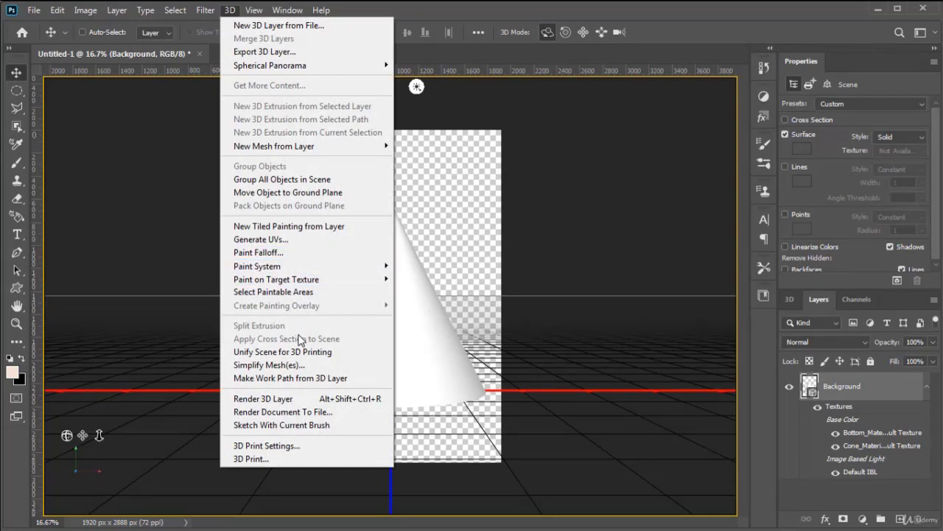
click(300, 366)
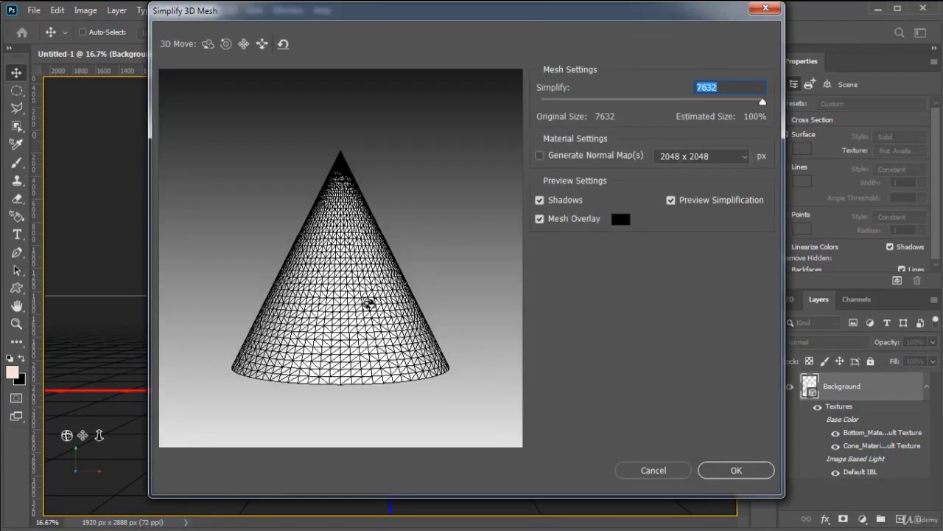
click(721, 104)
drag(721, 103, 698, 103)
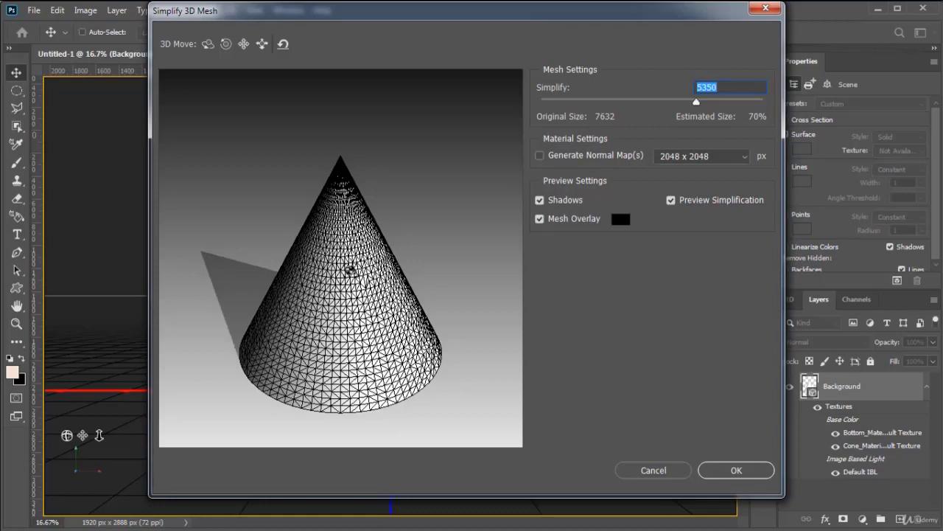
click(677, 102)
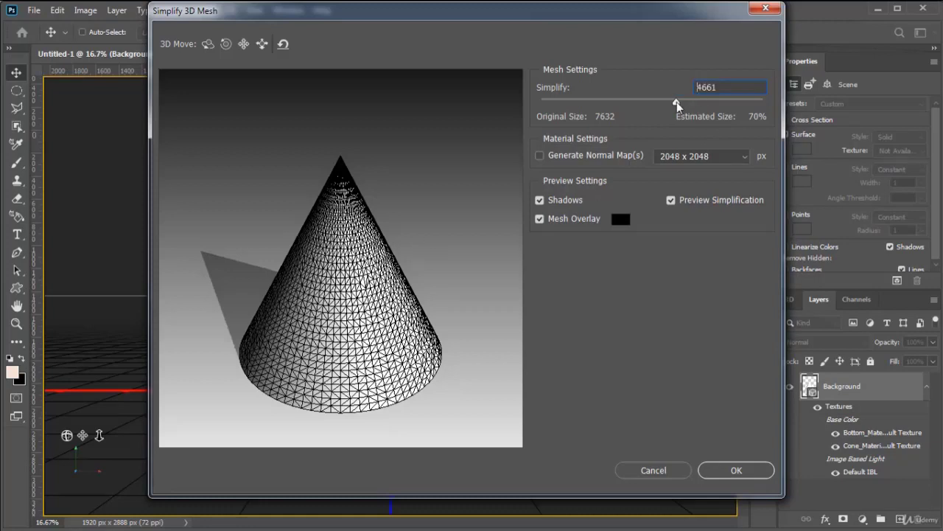
click(740, 477)
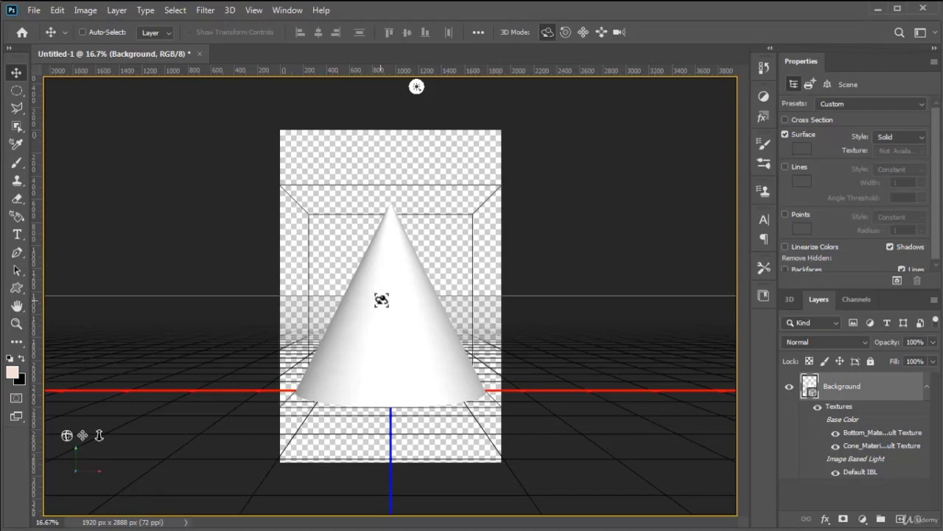
Step: Orbit the scene slightly around the cone and render the 3D layer
mouse_move(428, 297)
mouse_down()
mouse_move(423, 323)
mouse_move(424, 295)
mouse_up()
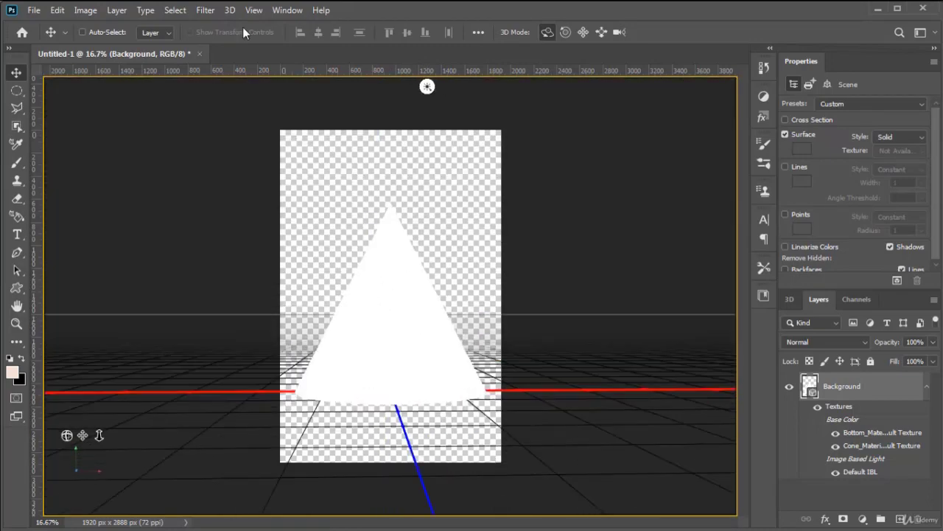
click(231, 10)
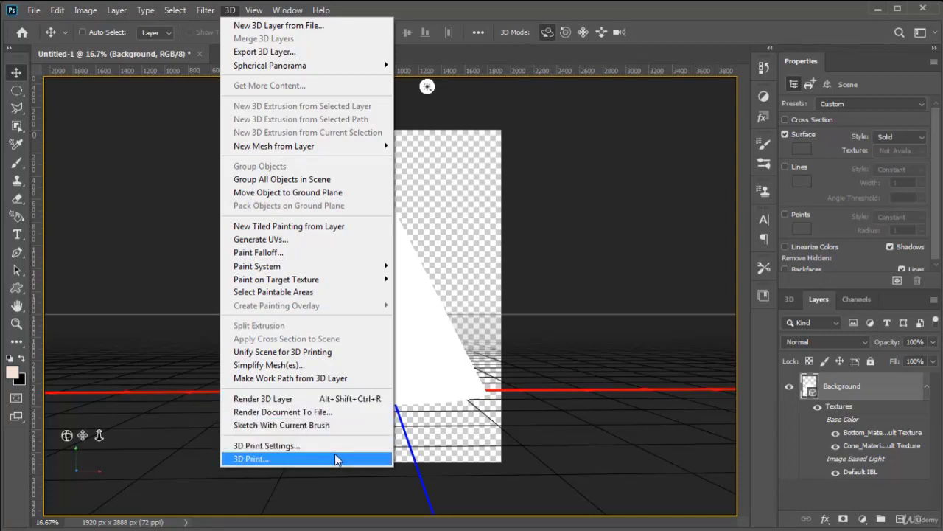
click(344, 403)
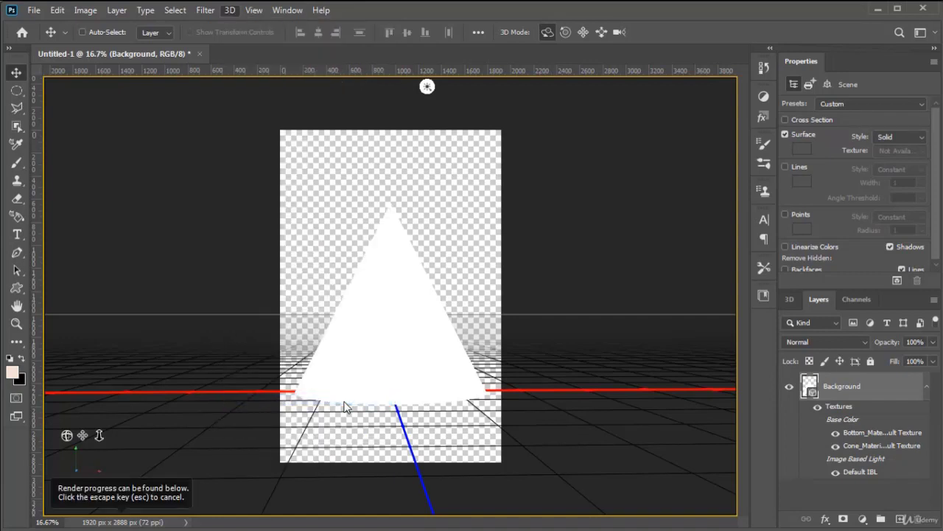